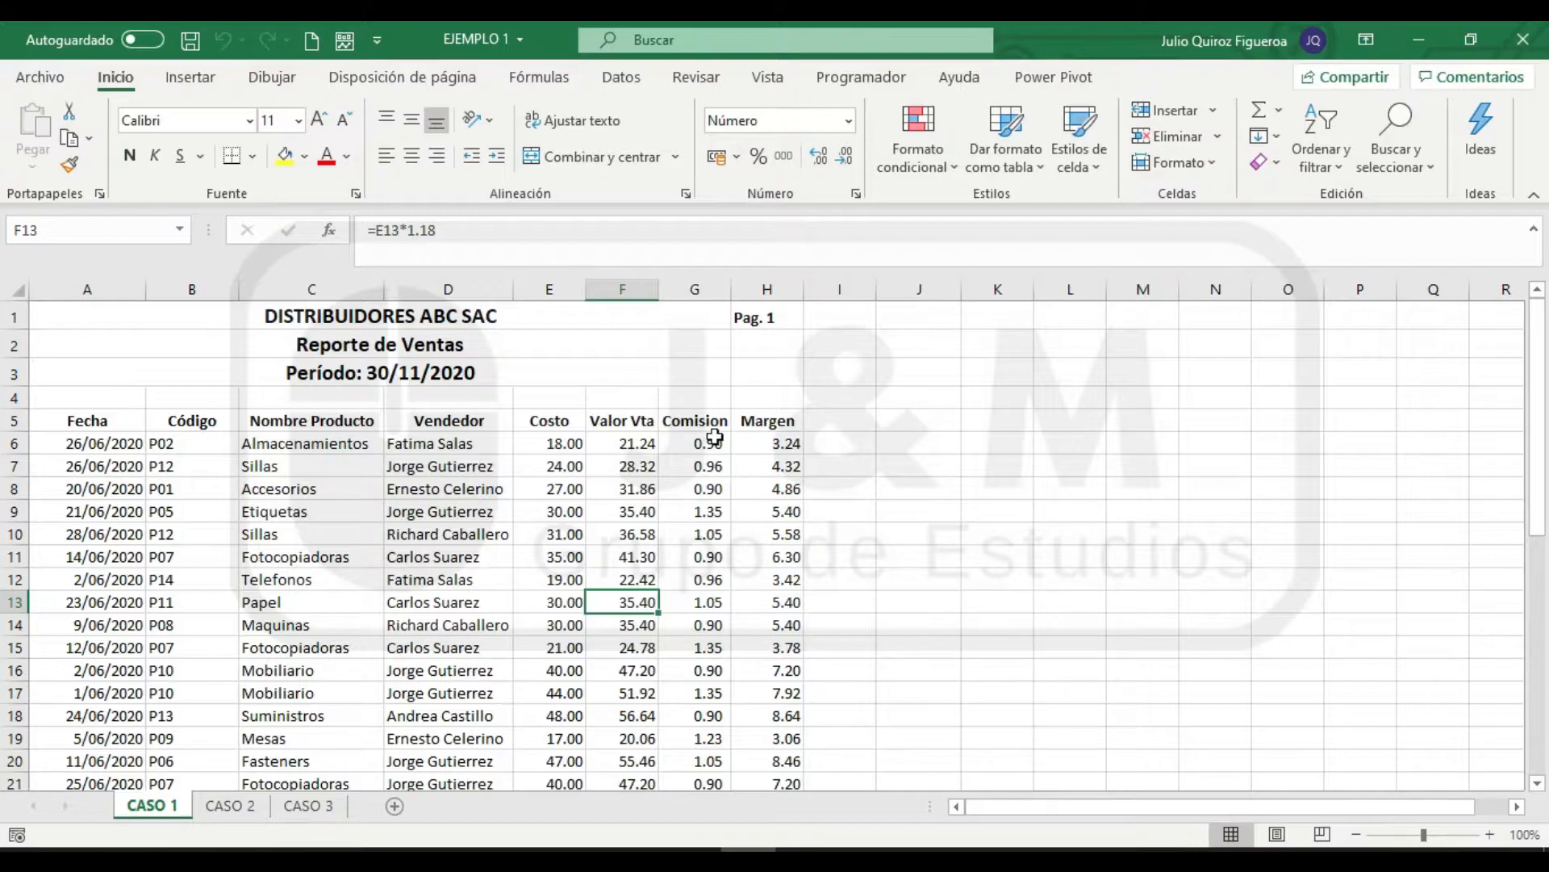
Look through the sales report on the CASO 1 sheet from its title rows to the last record
{"action": "scroll", "coordinate": [668, 544], "scroll_direction": "down", "scroll_amount": 7}
{"action": "scroll", "coordinate": [668, 545], "scroll_direction": "down", "scroll_amount": 1}
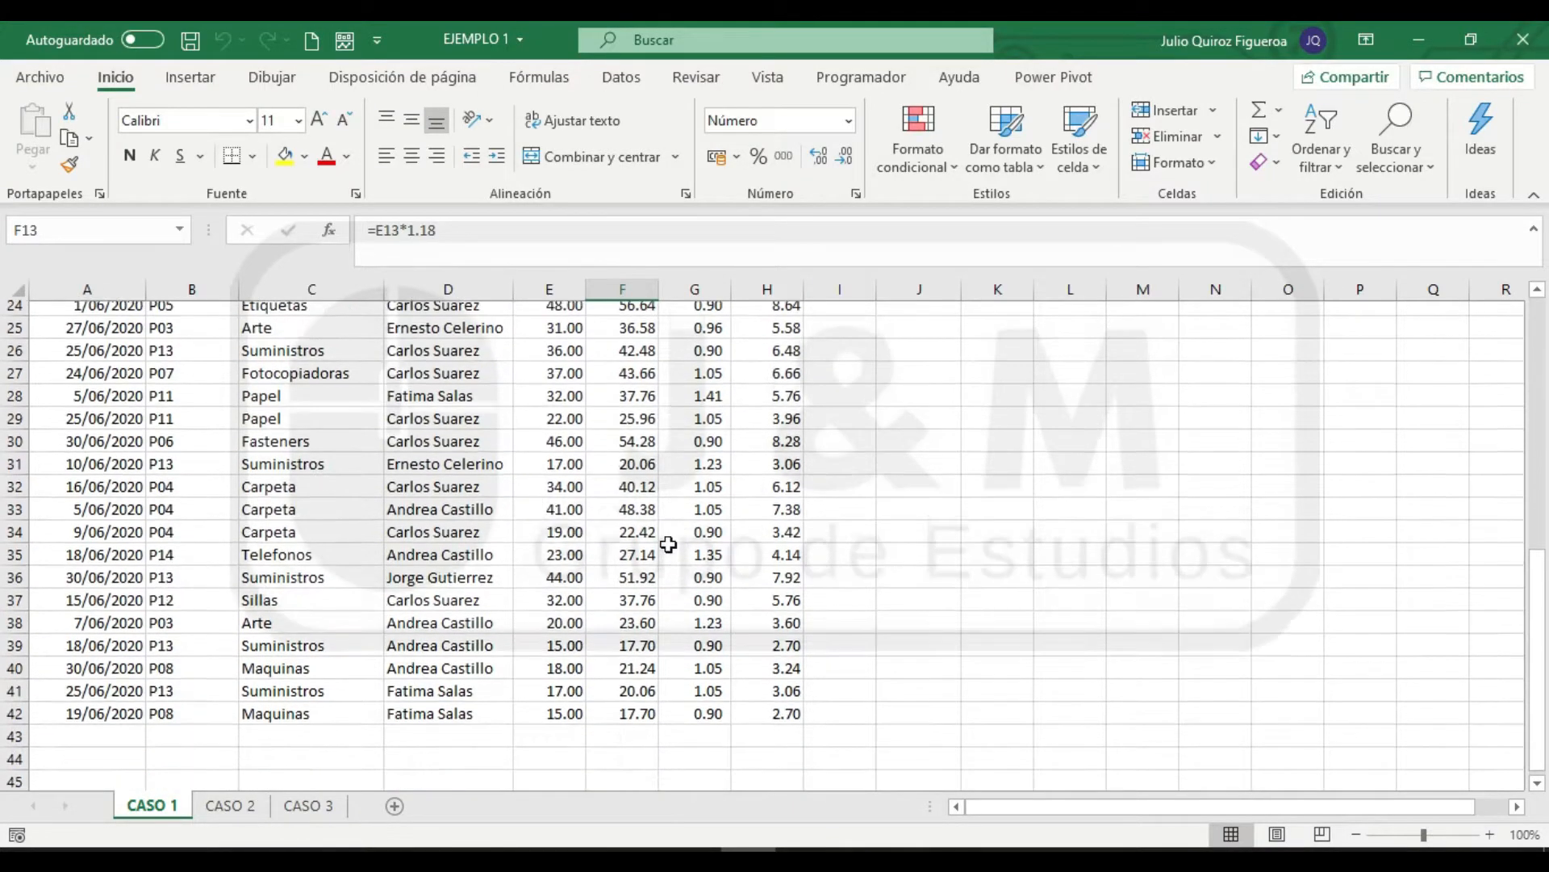
{"action": "scroll", "coordinate": [668, 545], "scroll_direction": "up", "scroll_amount": 8}
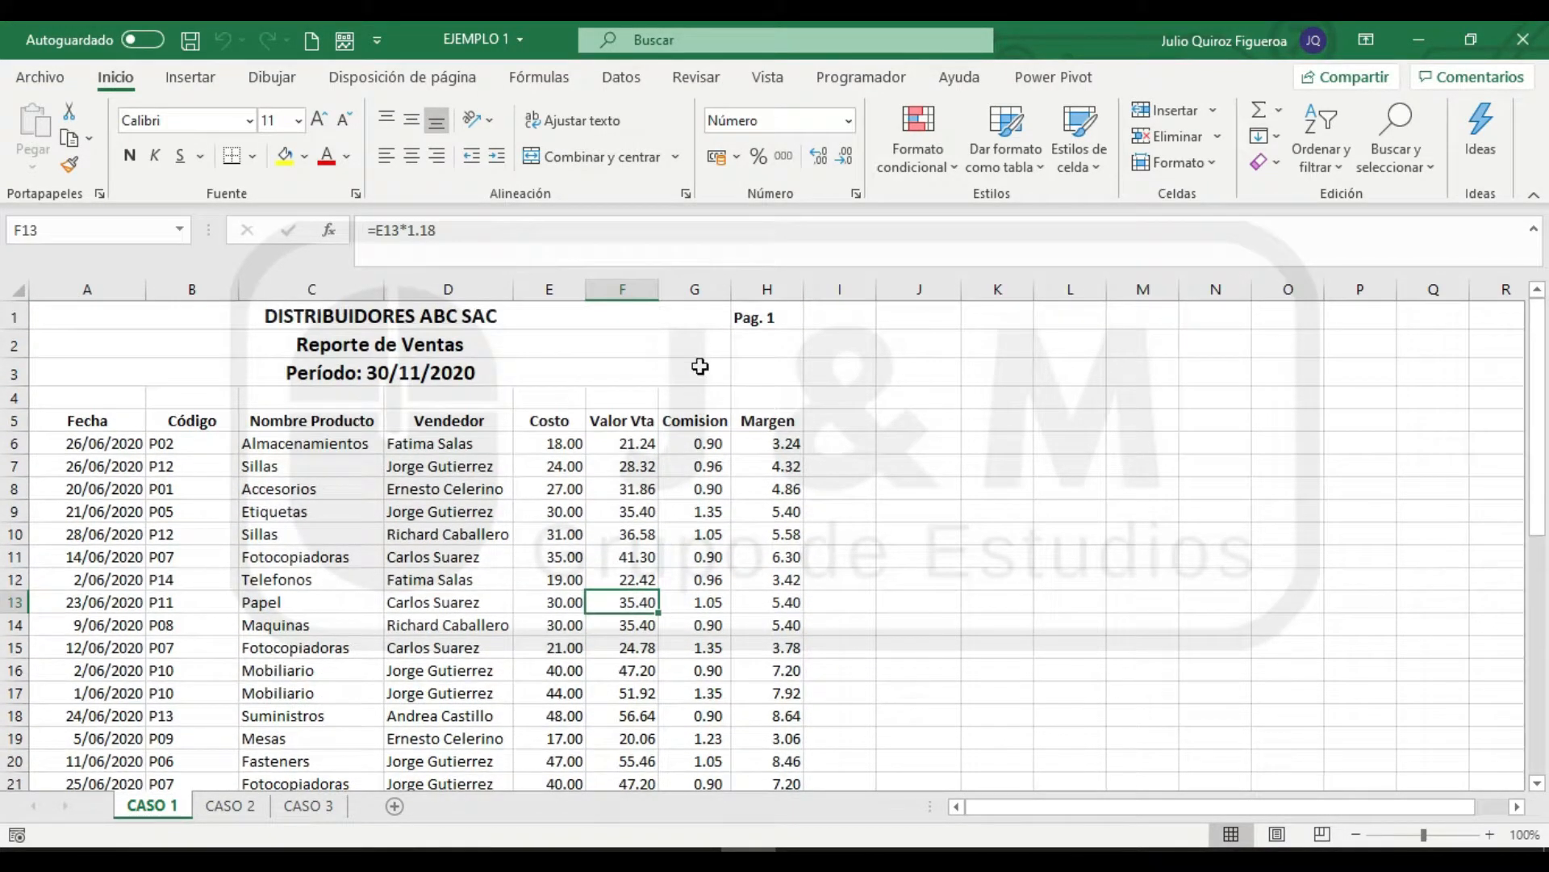
{"action": "scroll", "coordinate": [573, 372], "scroll_direction": "down", "scroll_amount": 8}
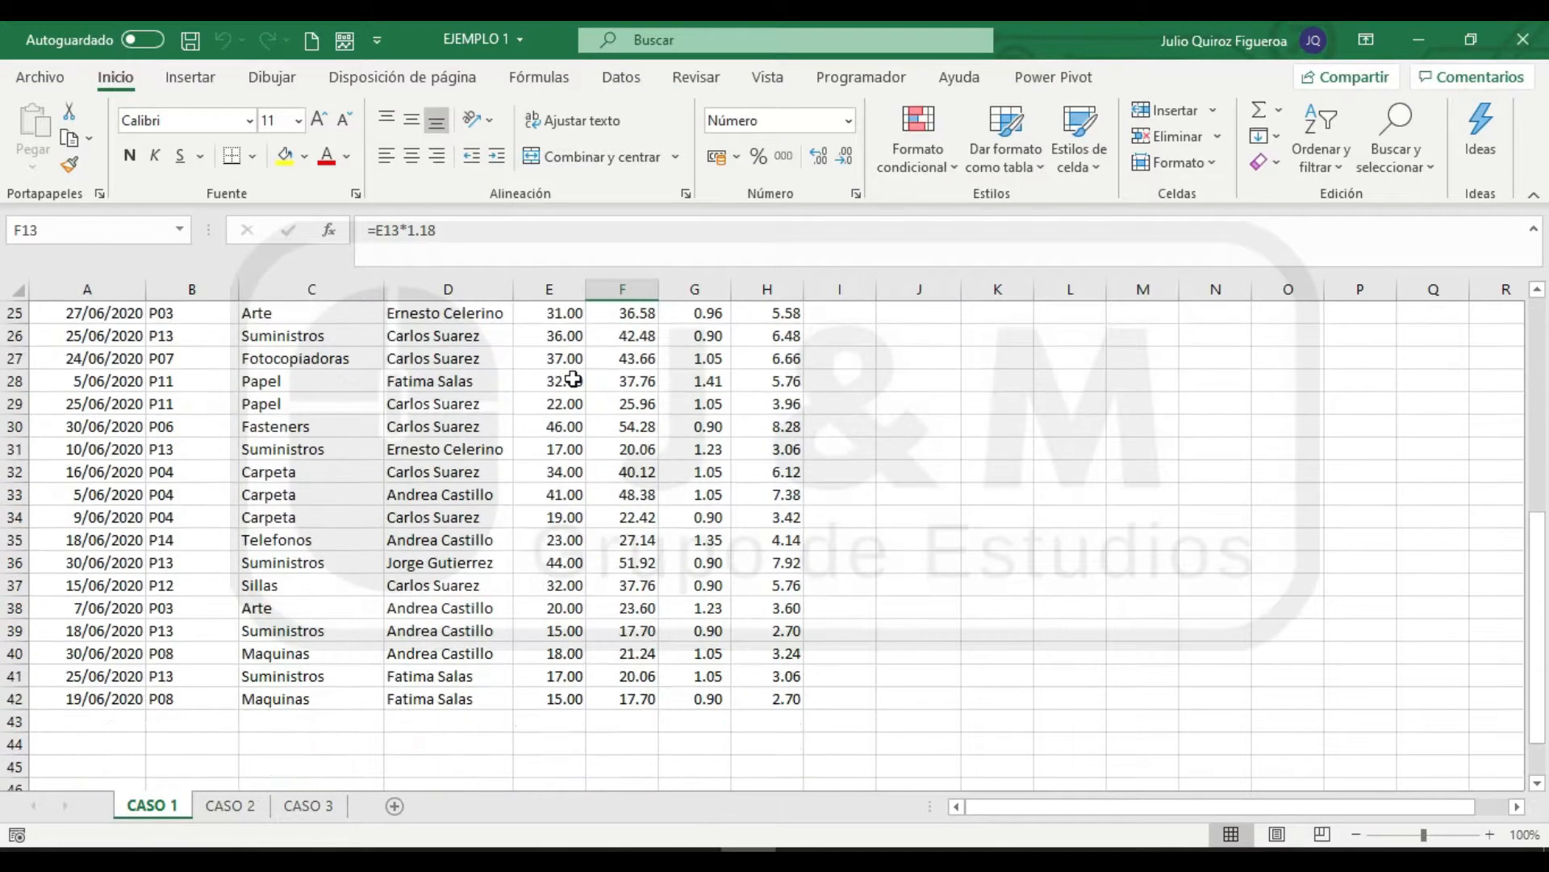
{"action": "scroll", "coordinate": [573, 378], "scroll_direction": "up", "scroll_amount": 8}
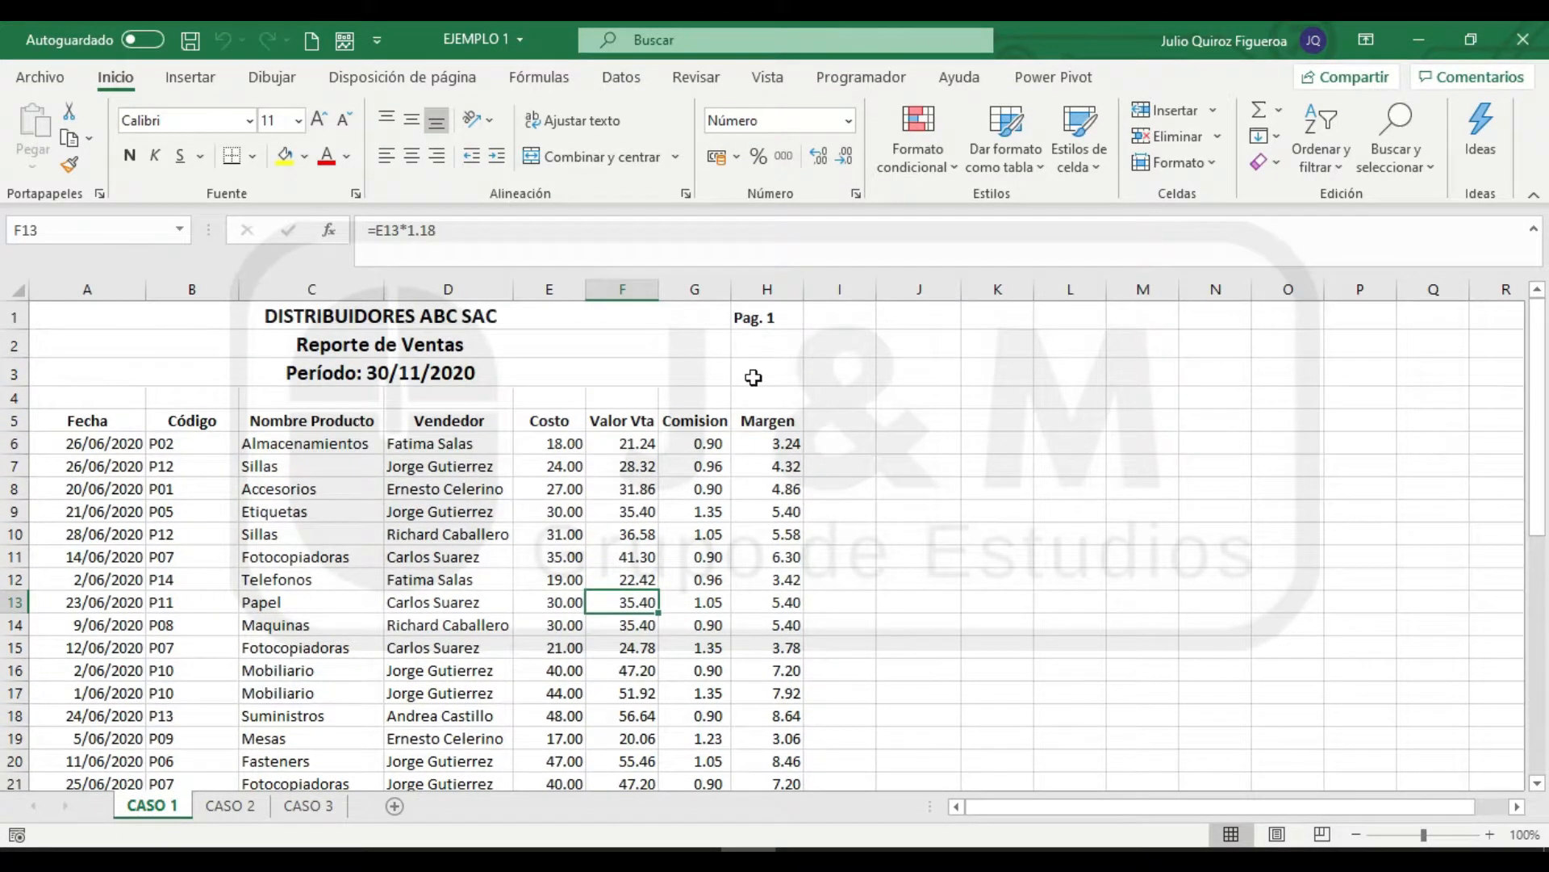
{"action": "scroll", "coordinate": [753, 377], "scroll_direction": "down", "scroll_amount": 12}
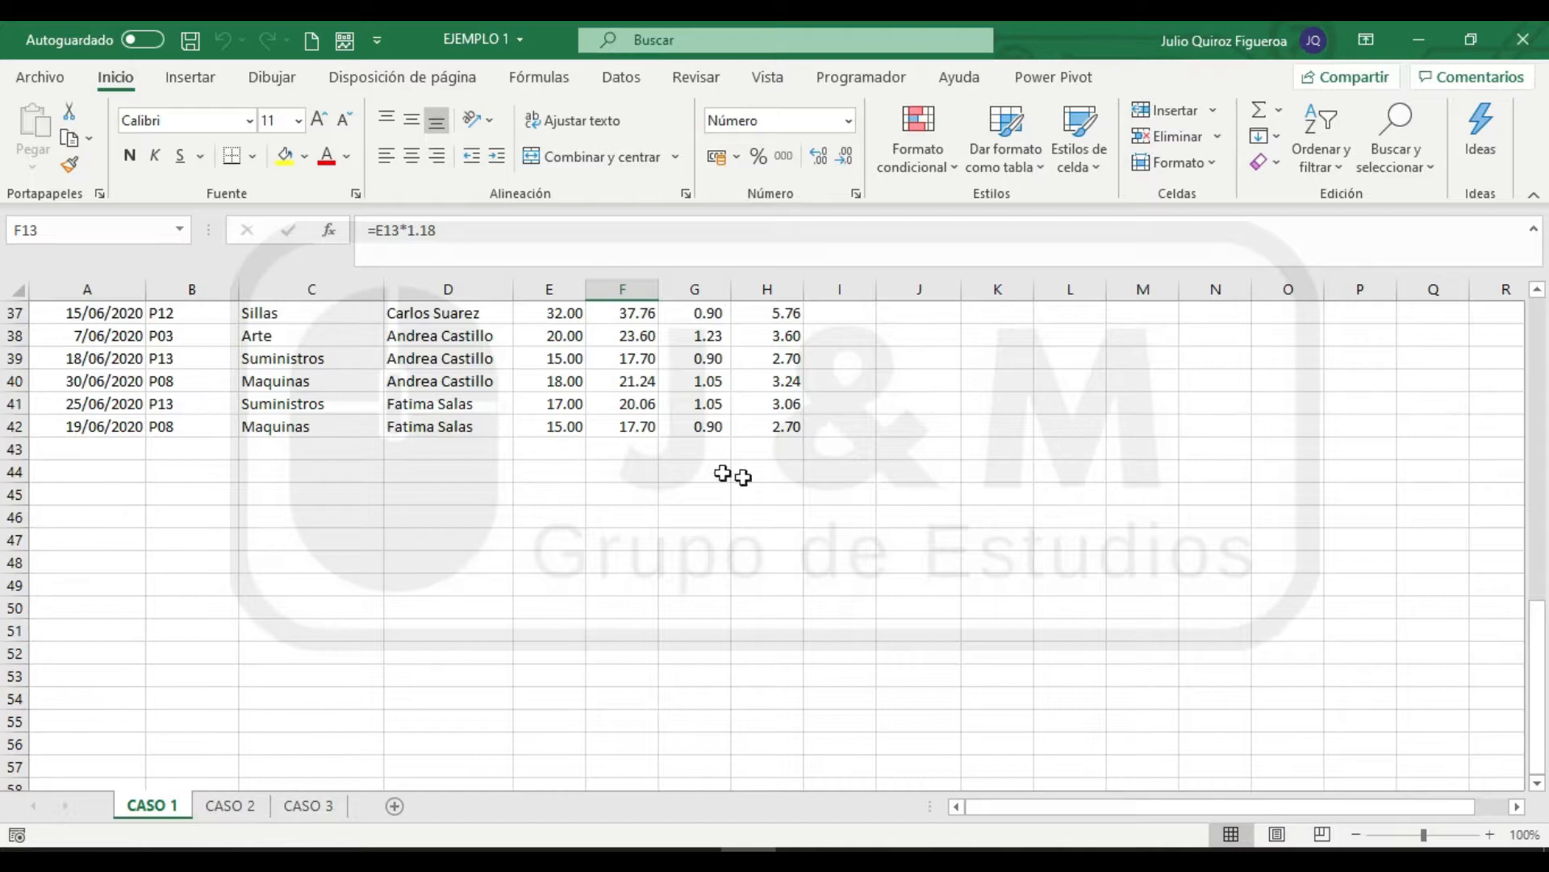
{"action": "scroll", "coordinate": [788, 529], "scroll_direction": "down", "scroll_amount": 2}
{"action": "scroll", "coordinate": [787, 530], "scroll_direction": "up", "scroll_amount": 2}
{"action": "scroll", "coordinate": [788, 529], "scroll_direction": "down", "scroll_amount": 2}
{"action": "scroll", "coordinate": [787, 529], "scroll_direction": "up", "scroll_amount": 14}
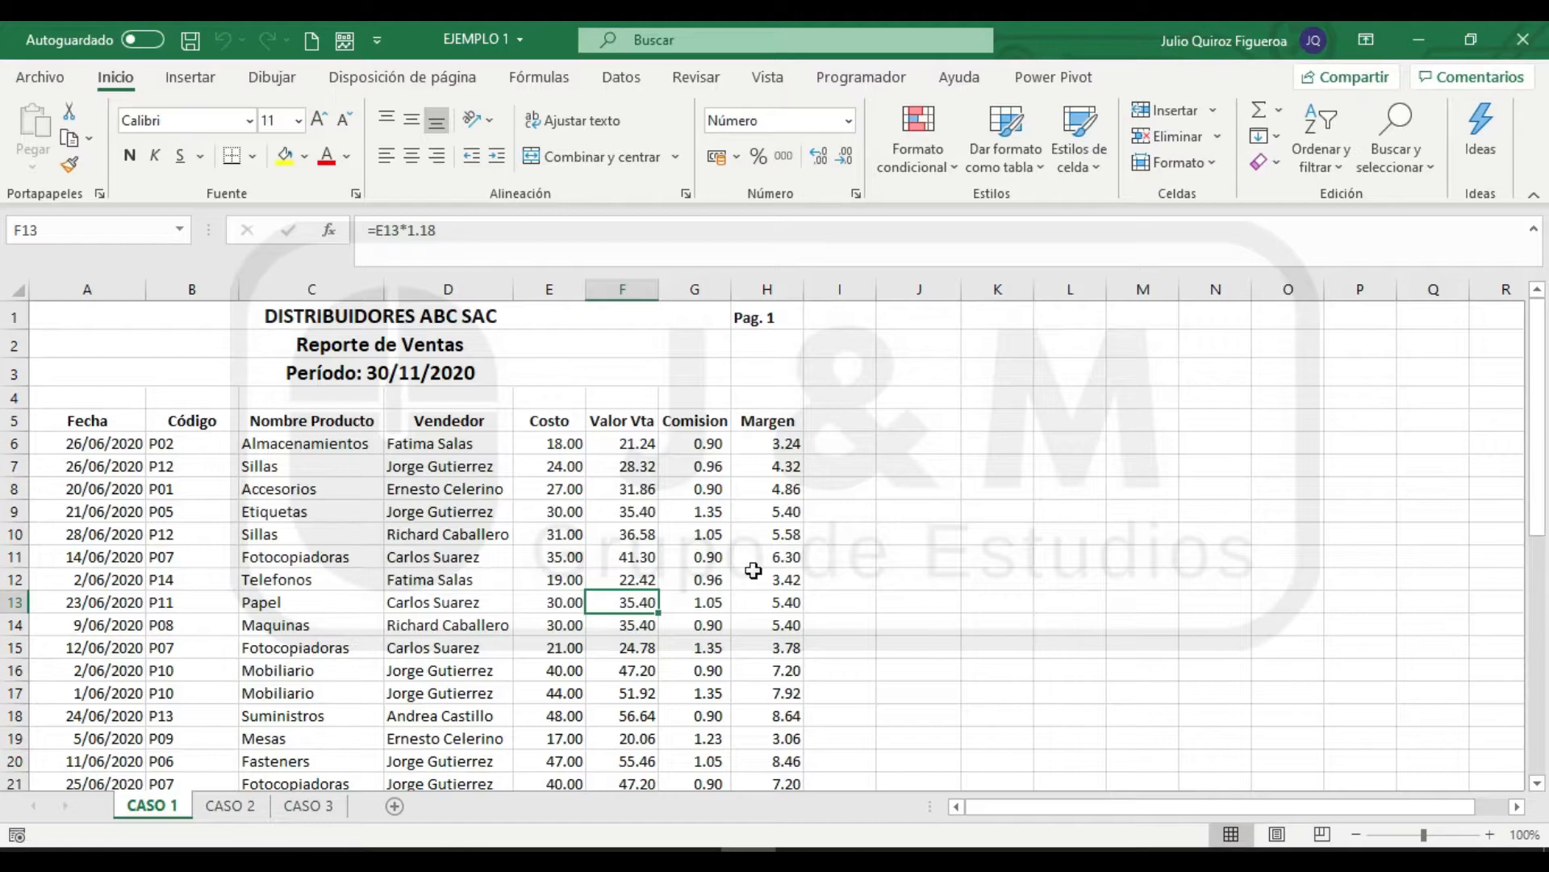
Examine the column headers in row 5 of the CASO 1 sales report, from Fecha to Margen
{"action": "left_click", "coordinate": [100, 420]}
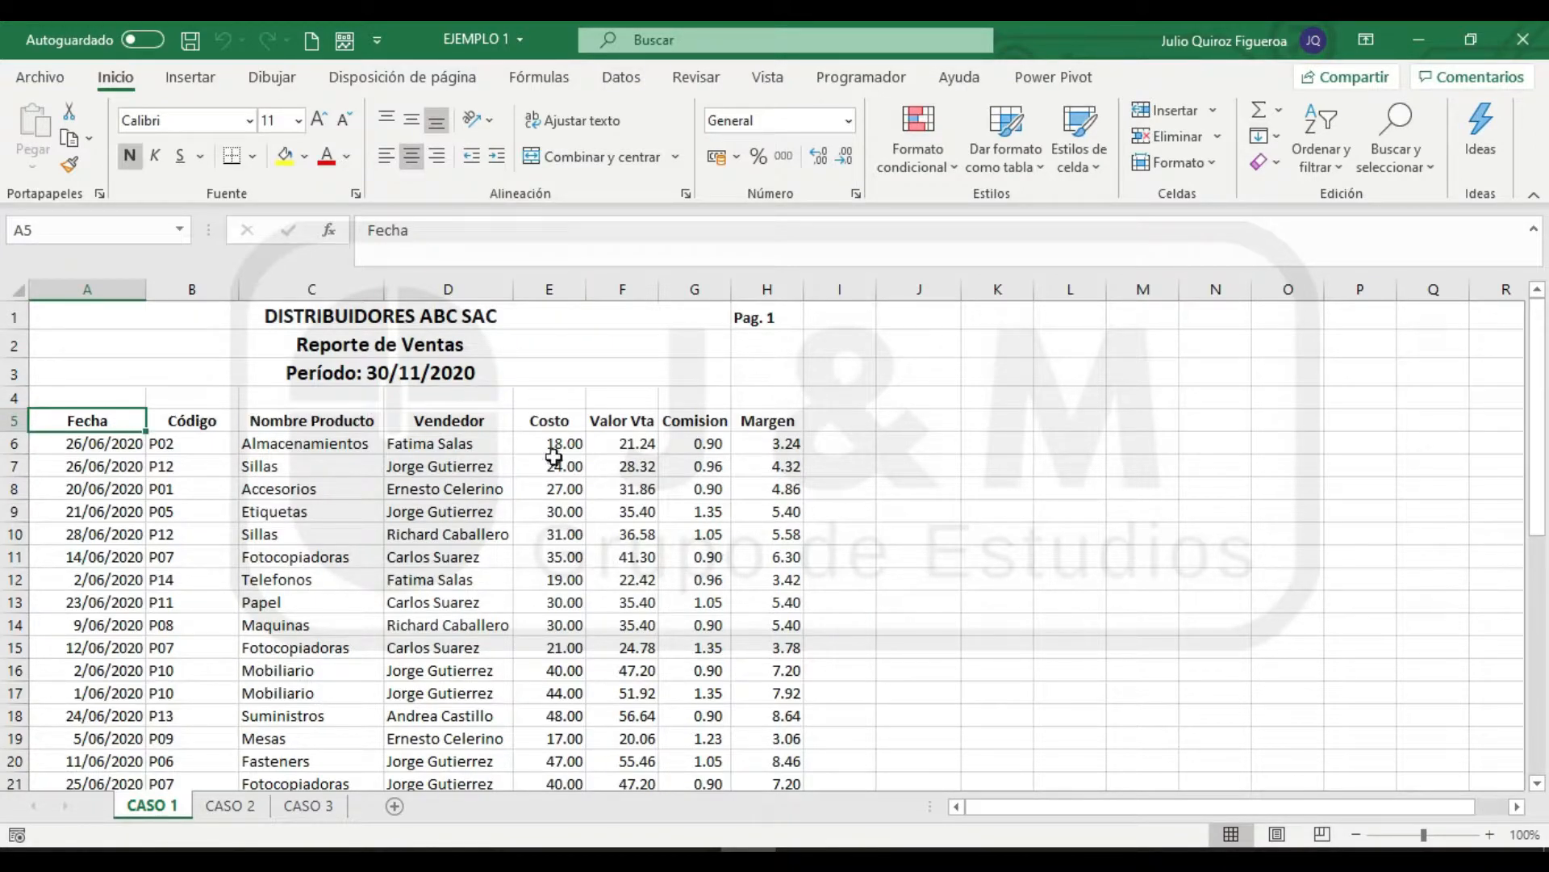
{"action": "left_click", "coordinate": [16, 419]}
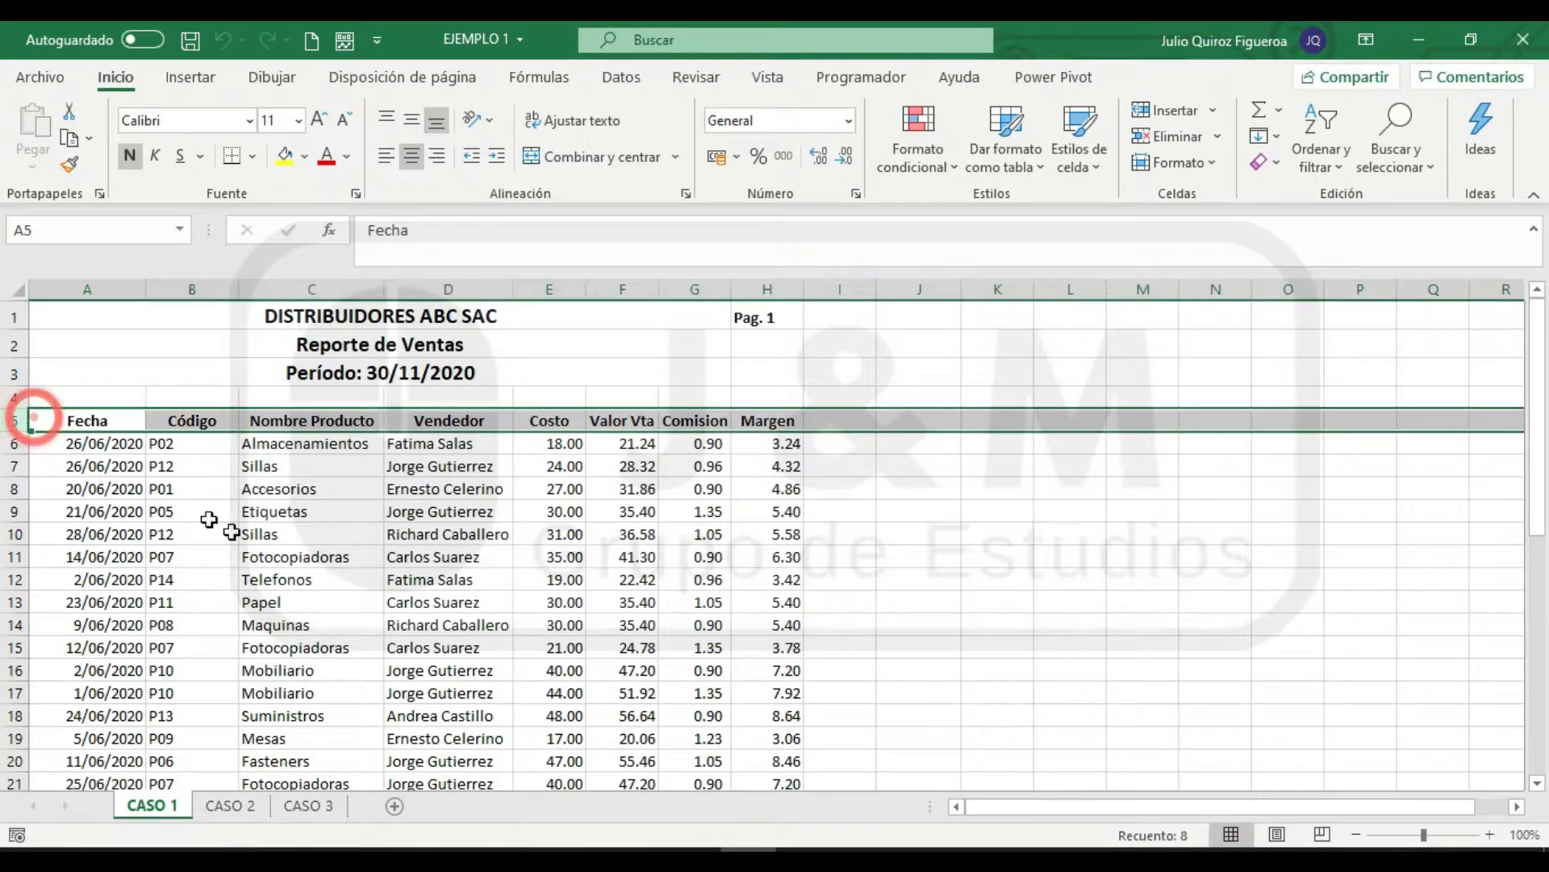
{"action": "left_click", "coordinate": [65, 420]}
{"action": "left_click", "coordinate": [166, 420]}
{"action": "left_click", "coordinate": [311, 418]}
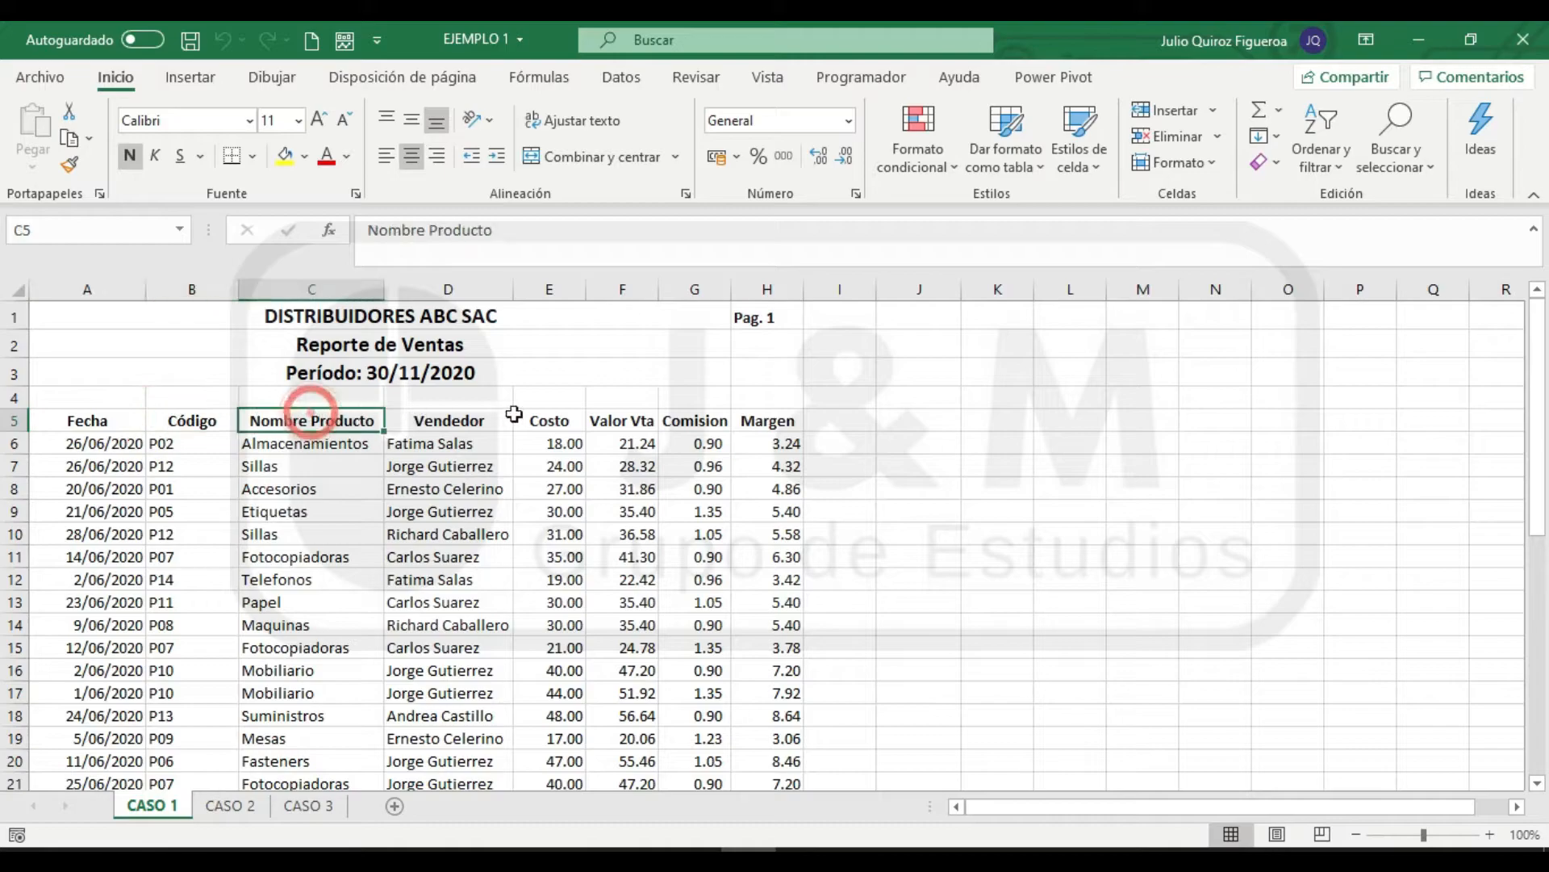
{"action": "left_click", "coordinate": [520, 418]}
{"action": "left_click", "coordinate": [699, 420]}
{"action": "left_click", "coordinate": [544, 420]}
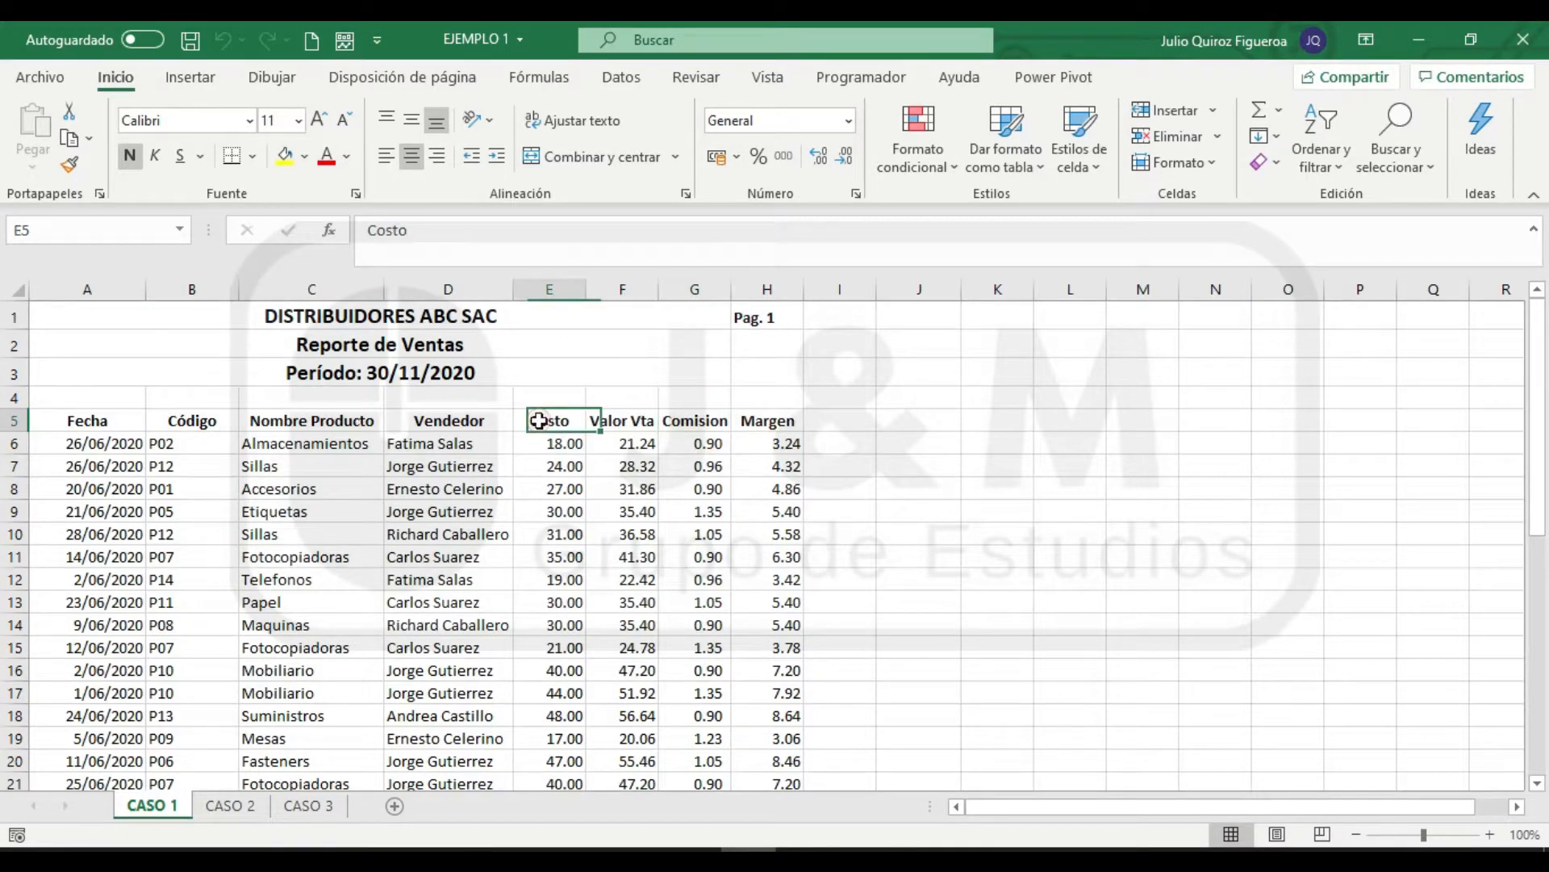
{"action": "left_click", "coordinate": [405, 421]}
{"action": "left_click", "coordinate": [101, 418]}
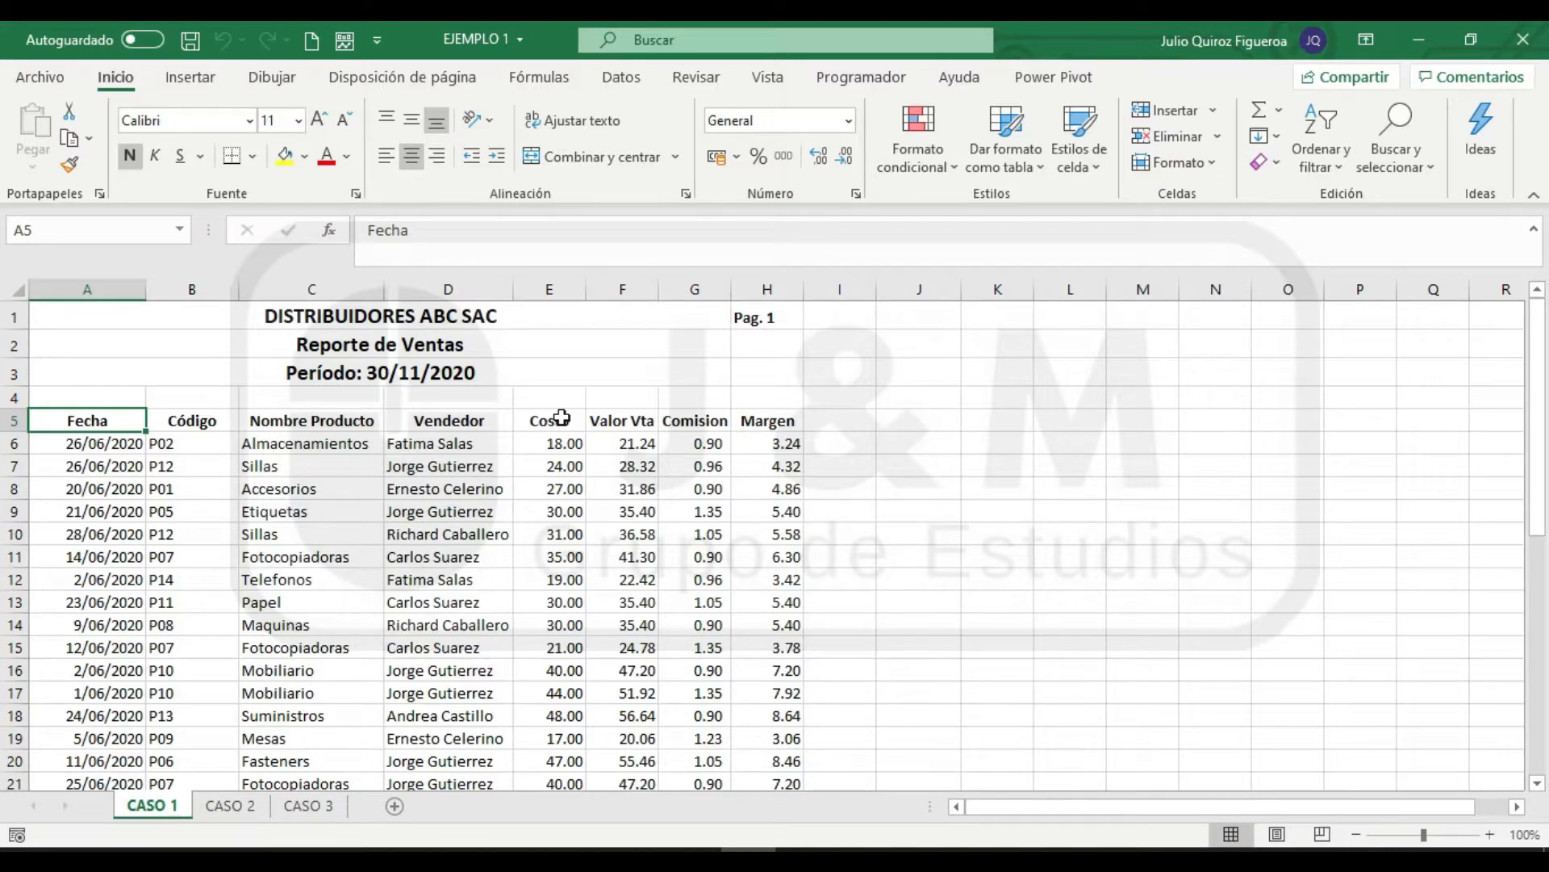
Select the sales data from the Fecha header across all columns and through the last record
{"action": "key", "text": "ctrl+shift+Right"}
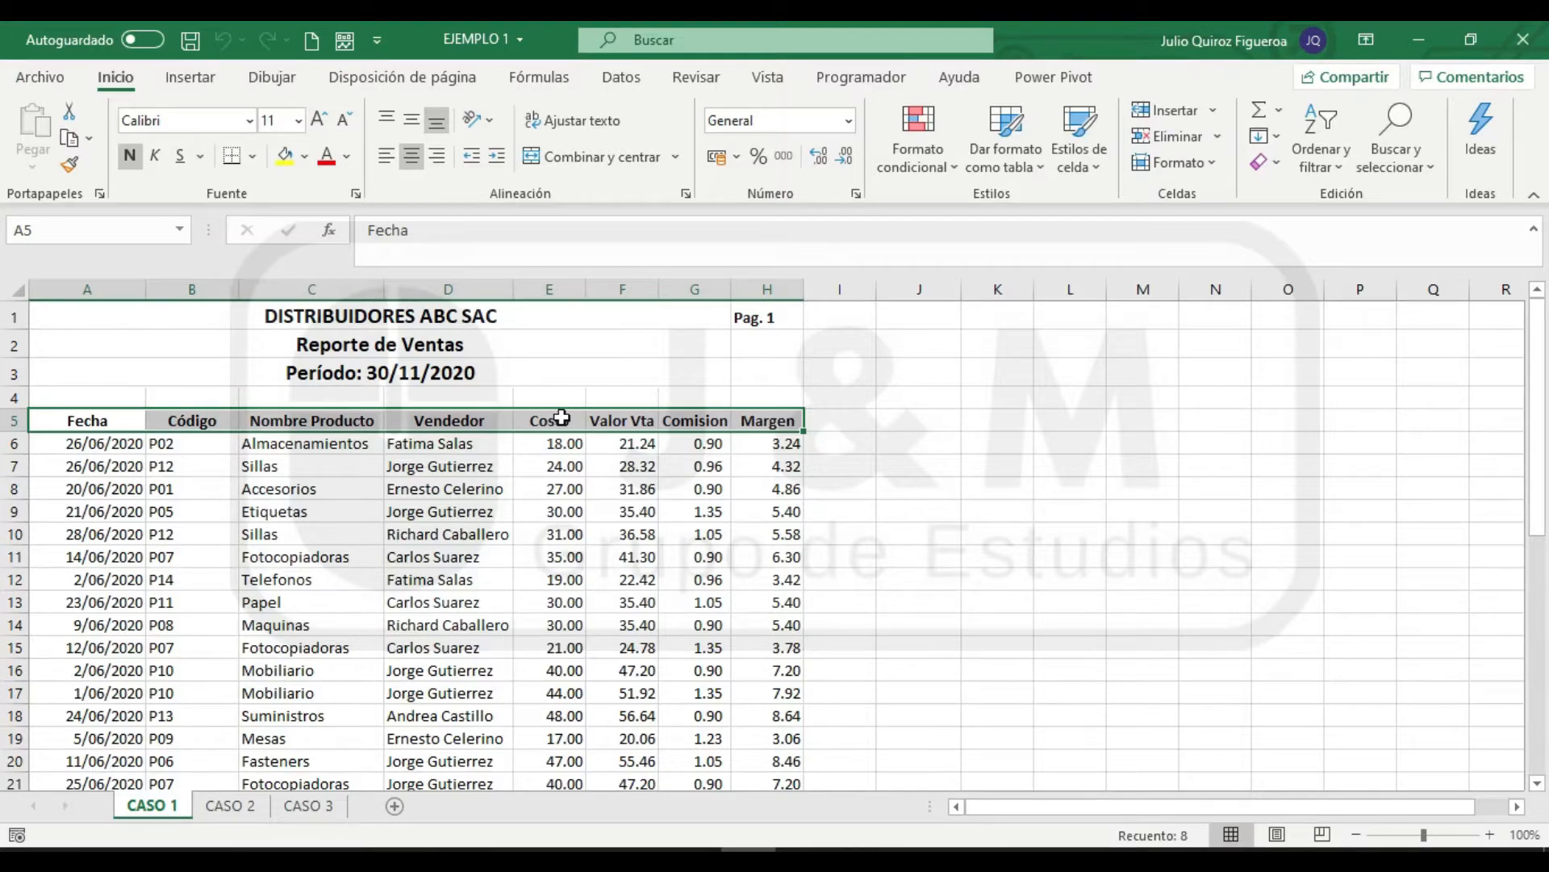
{"action": "key", "text": "ctrl+shift+Down"}
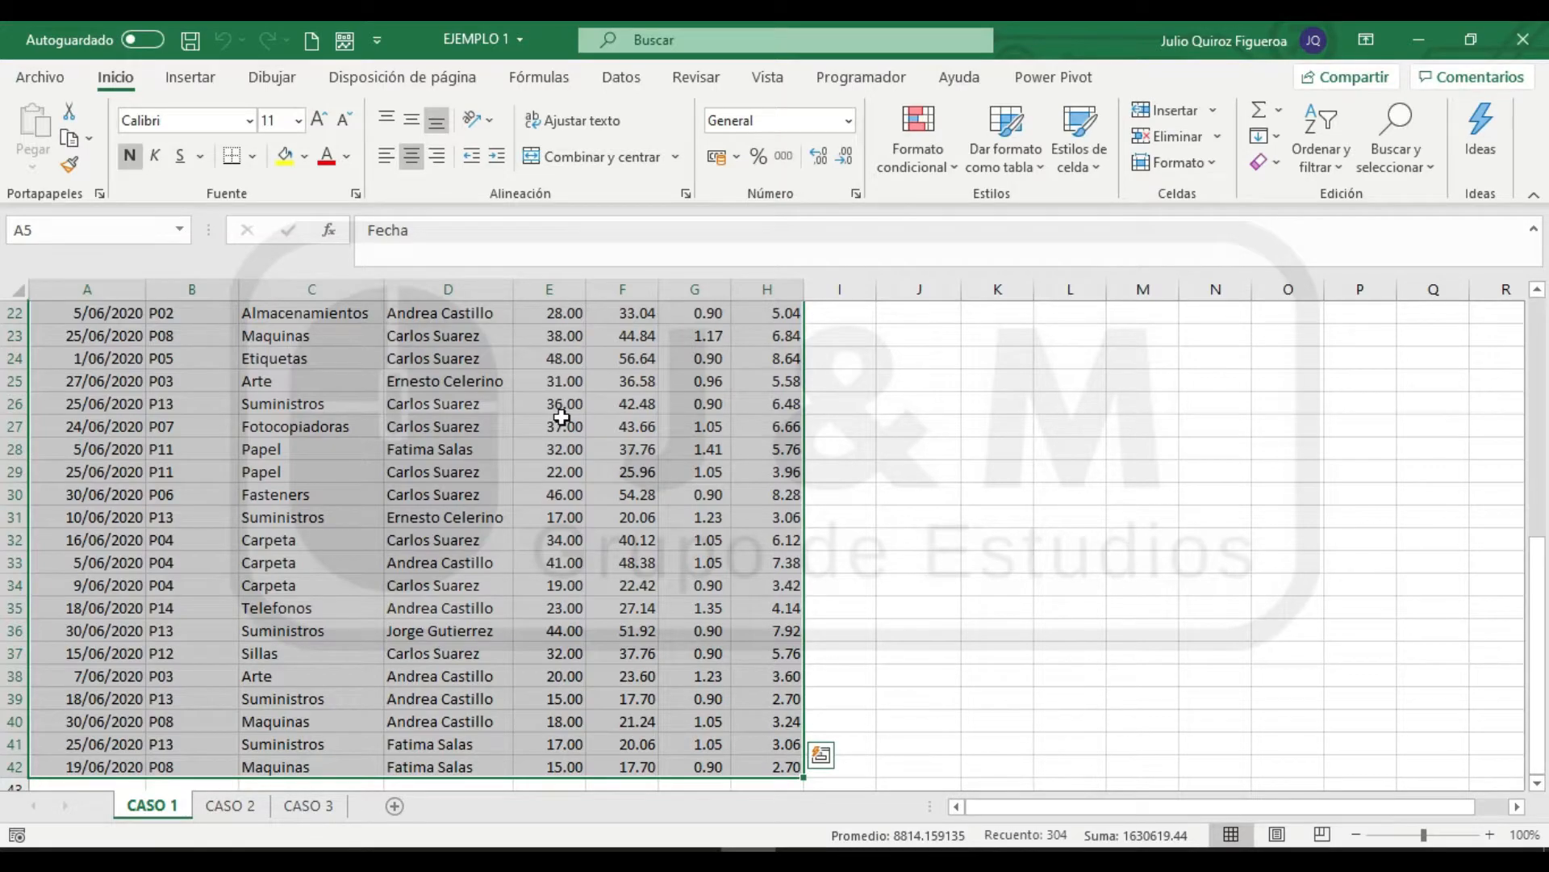
{"action": "scroll", "coordinate": [562, 416], "scroll_direction": "up", "scroll_amount": 7}
Convert the range A5:H42 on the CASO 1 sheet into a table with headers
{"action": "left_click", "coordinate": [76, 423]}
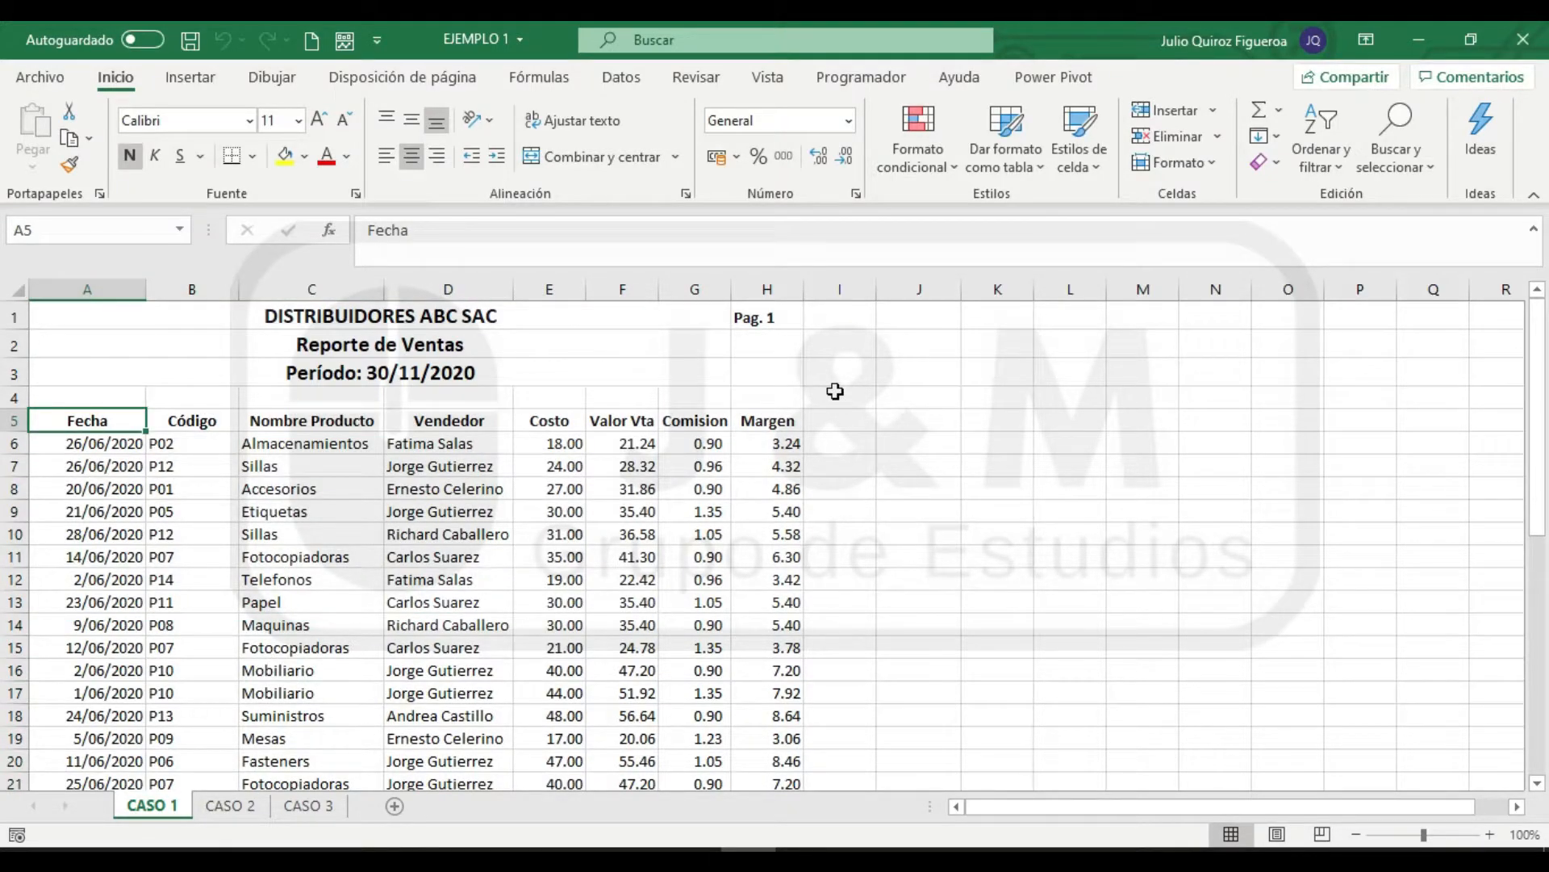
{"action": "key", "text": "ctrl+shift+End"}
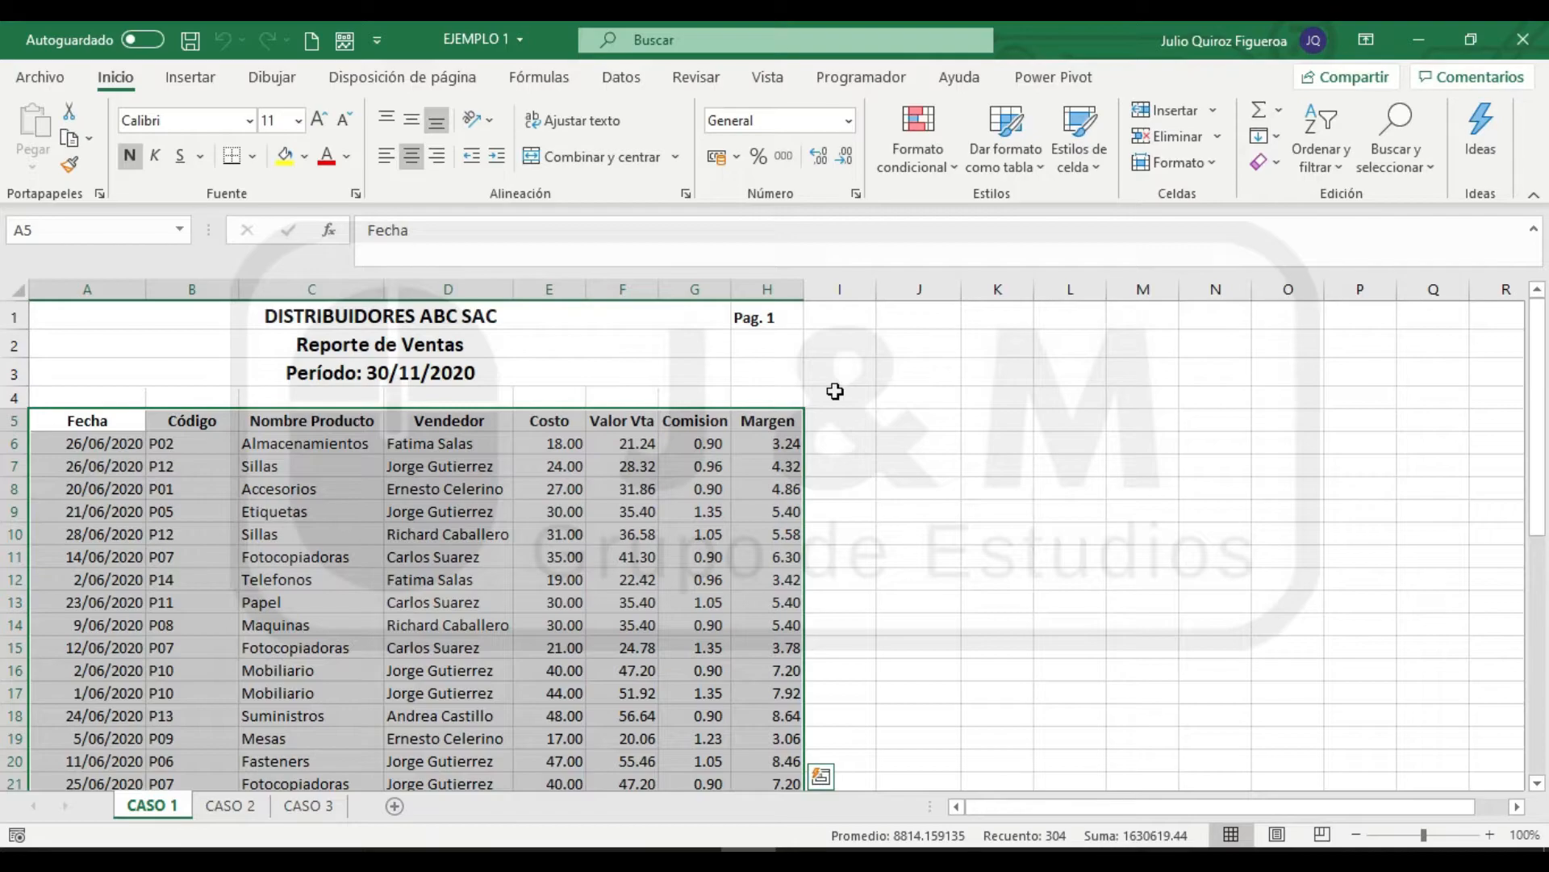
{"action": "key", "text": "ctrl+t"}
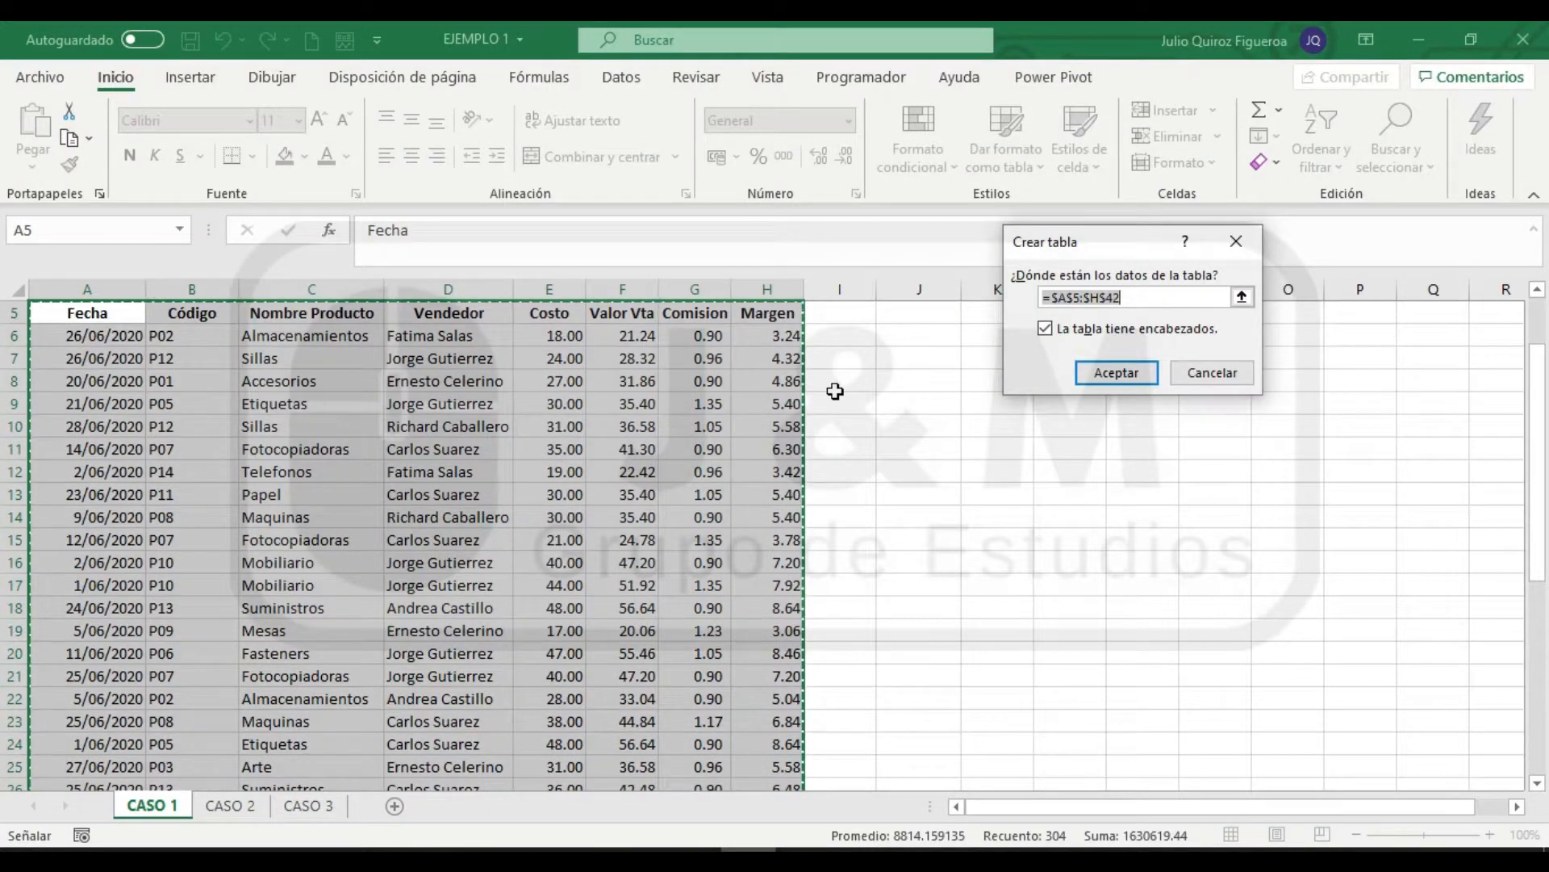
{"action": "left_click_drag", "start_coordinate": [1123, 253], "coordinate": [638, 338]}
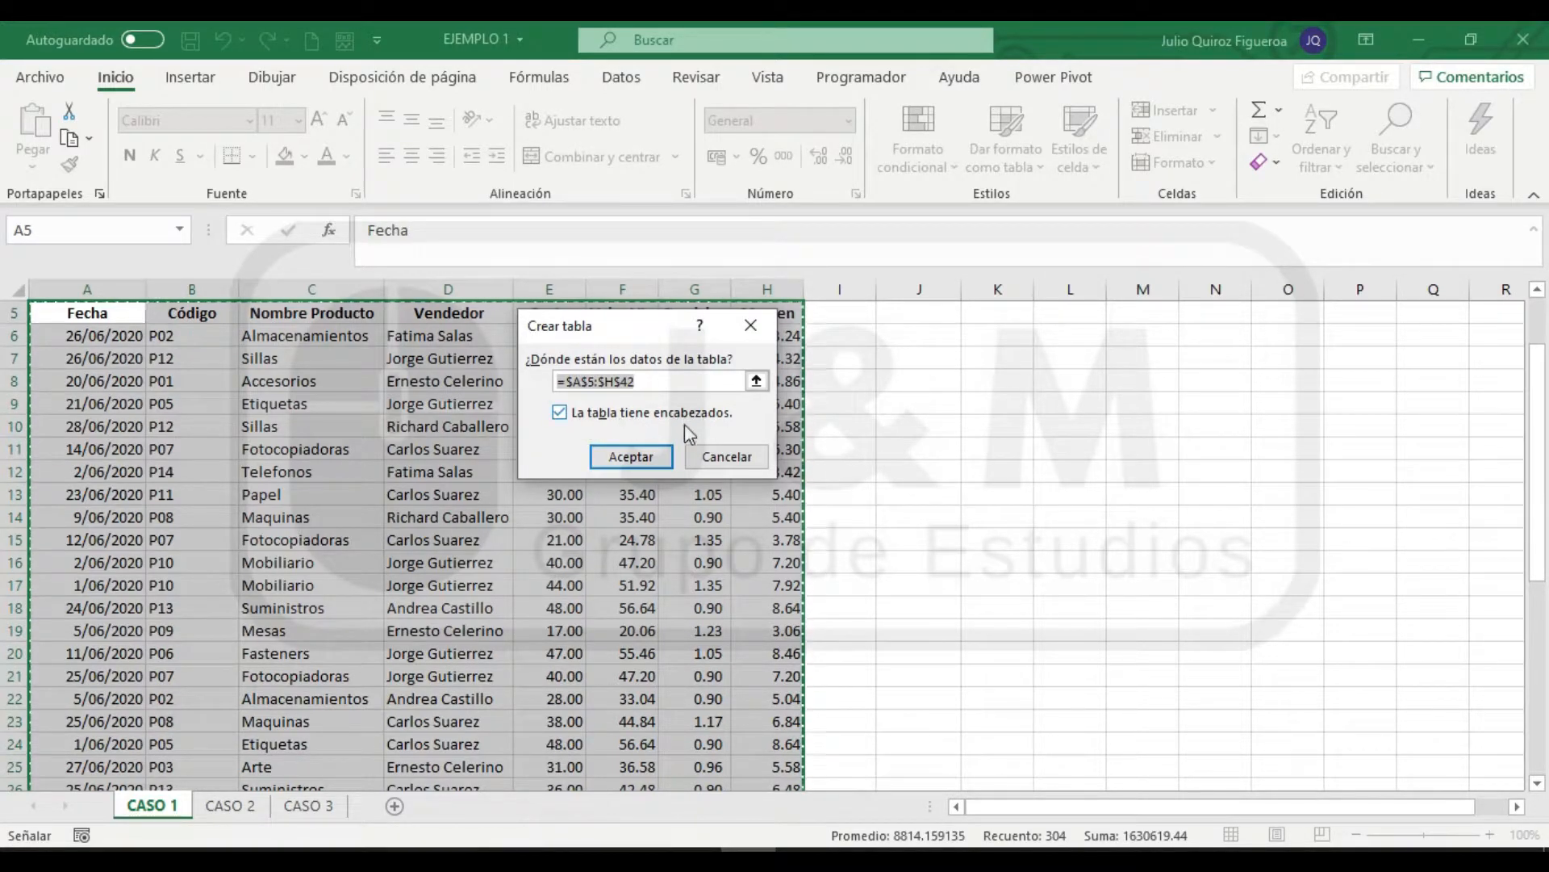
{"action": "left_click", "coordinate": [620, 456]}
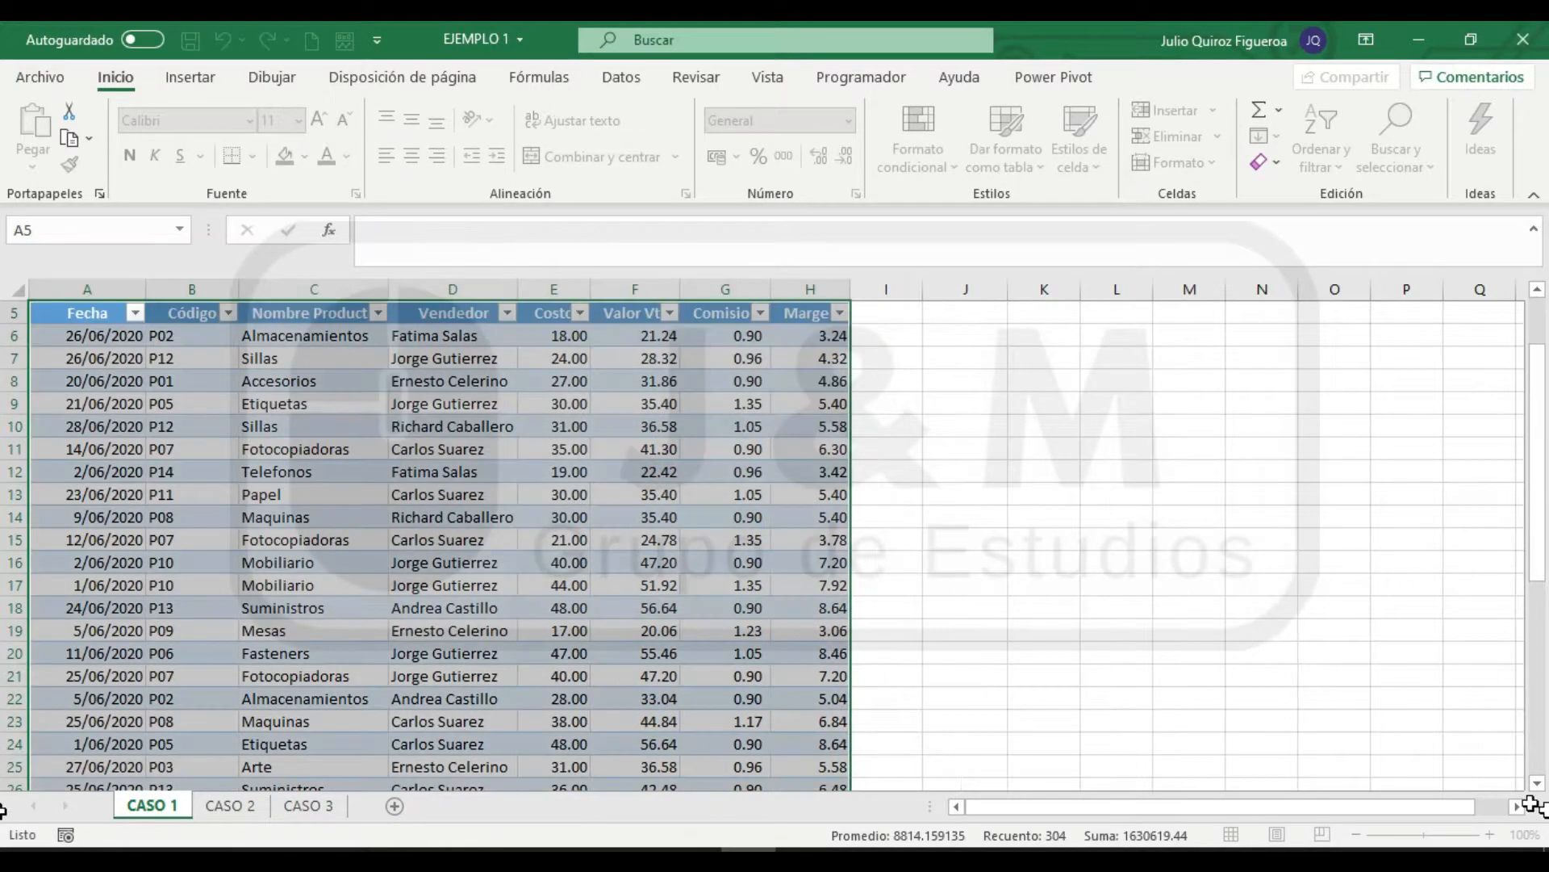
Rename the new table on the CASO 1 sheet as Datos1
{"action": "scroll", "coordinate": [979, 696], "scroll_direction": "up", "scroll_amount": 2}
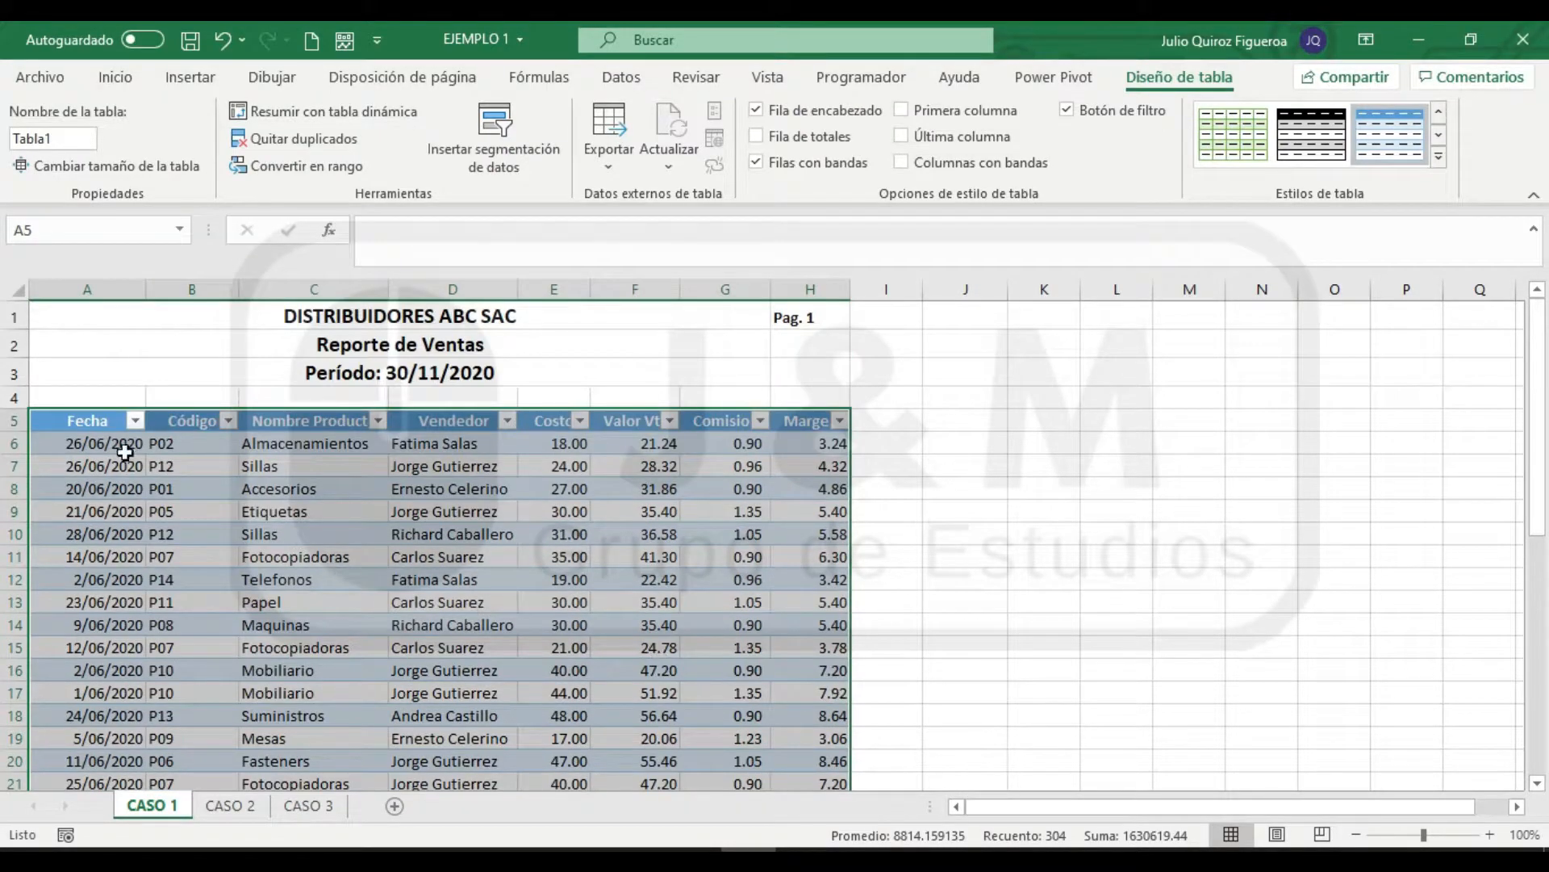
{"action": "scroll", "coordinate": [812, 608], "scroll_direction": "down", "scroll_amount": 5}
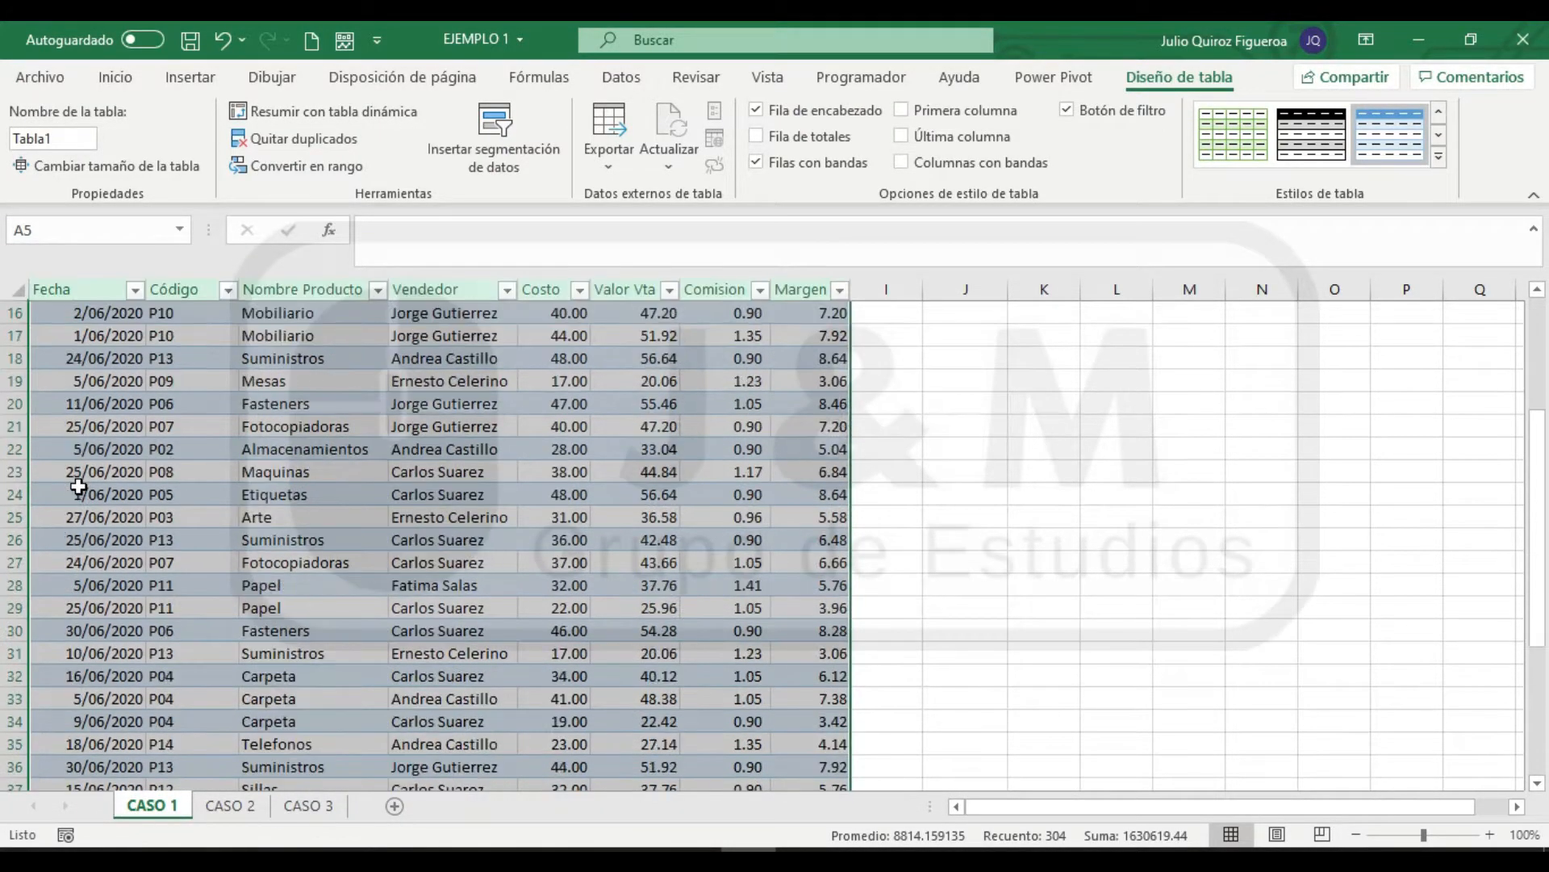
{"action": "scroll", "coordinate": [745, 556], "scroll_direction": "up", "scroll_amount": 5}
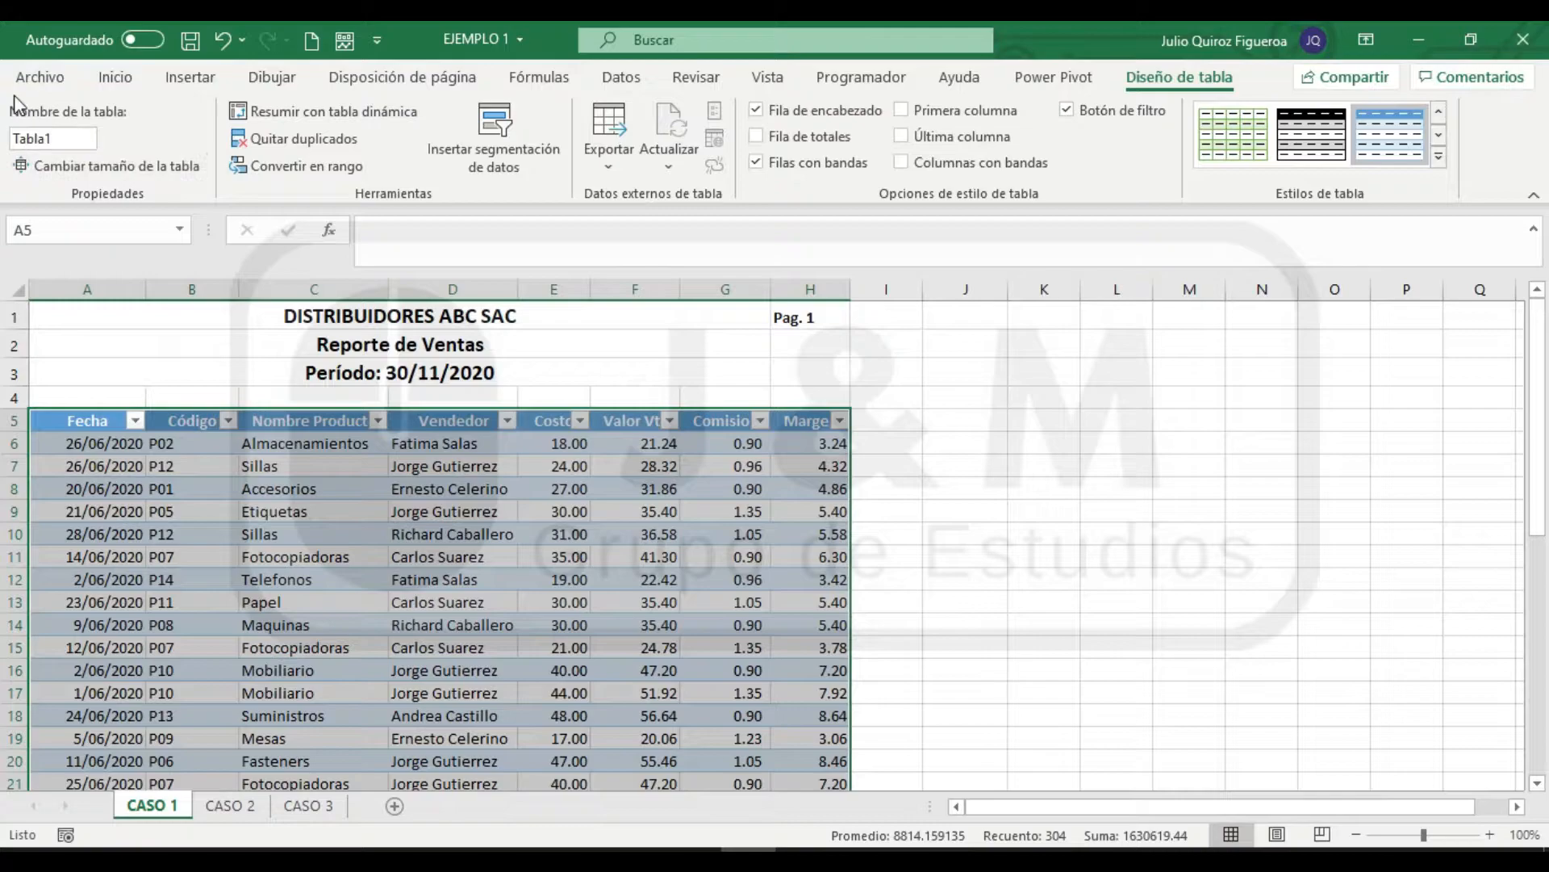
{"action": "left_click", "coordinate": [66, 139]}
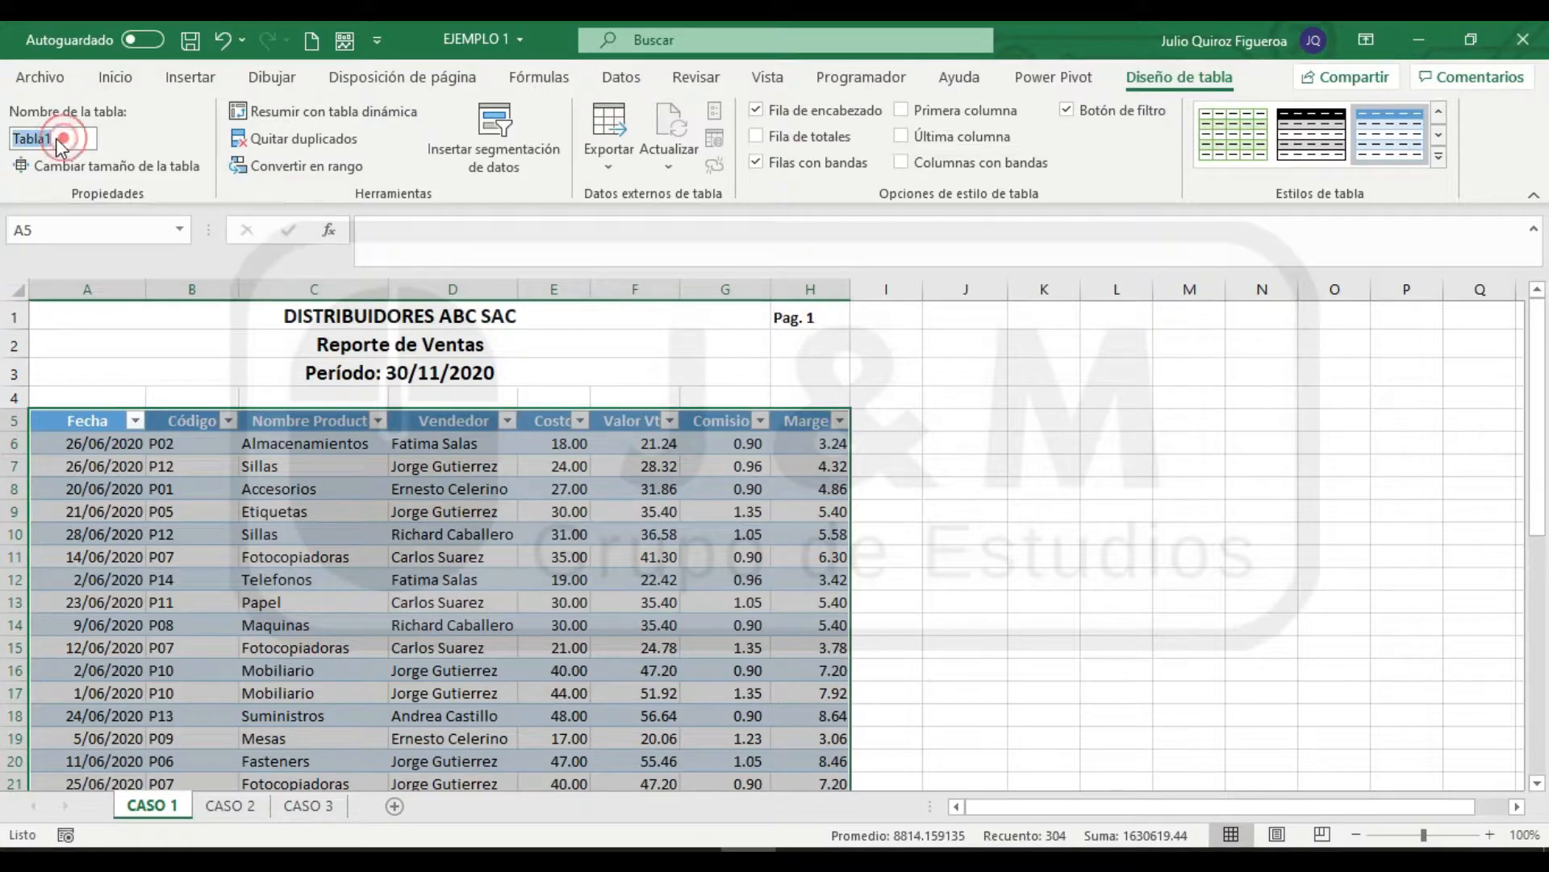
{"action": "key", "text": "BackSpace"}
{"action": "key", "text": "BackSpace"}
{"action": "key", "text": "BackSpace"}
{"action": "key", "text": "BackSpace"}
{"action": "key", "text": "BackSpace"}
{"action": "key", "text": "BackSpace"}
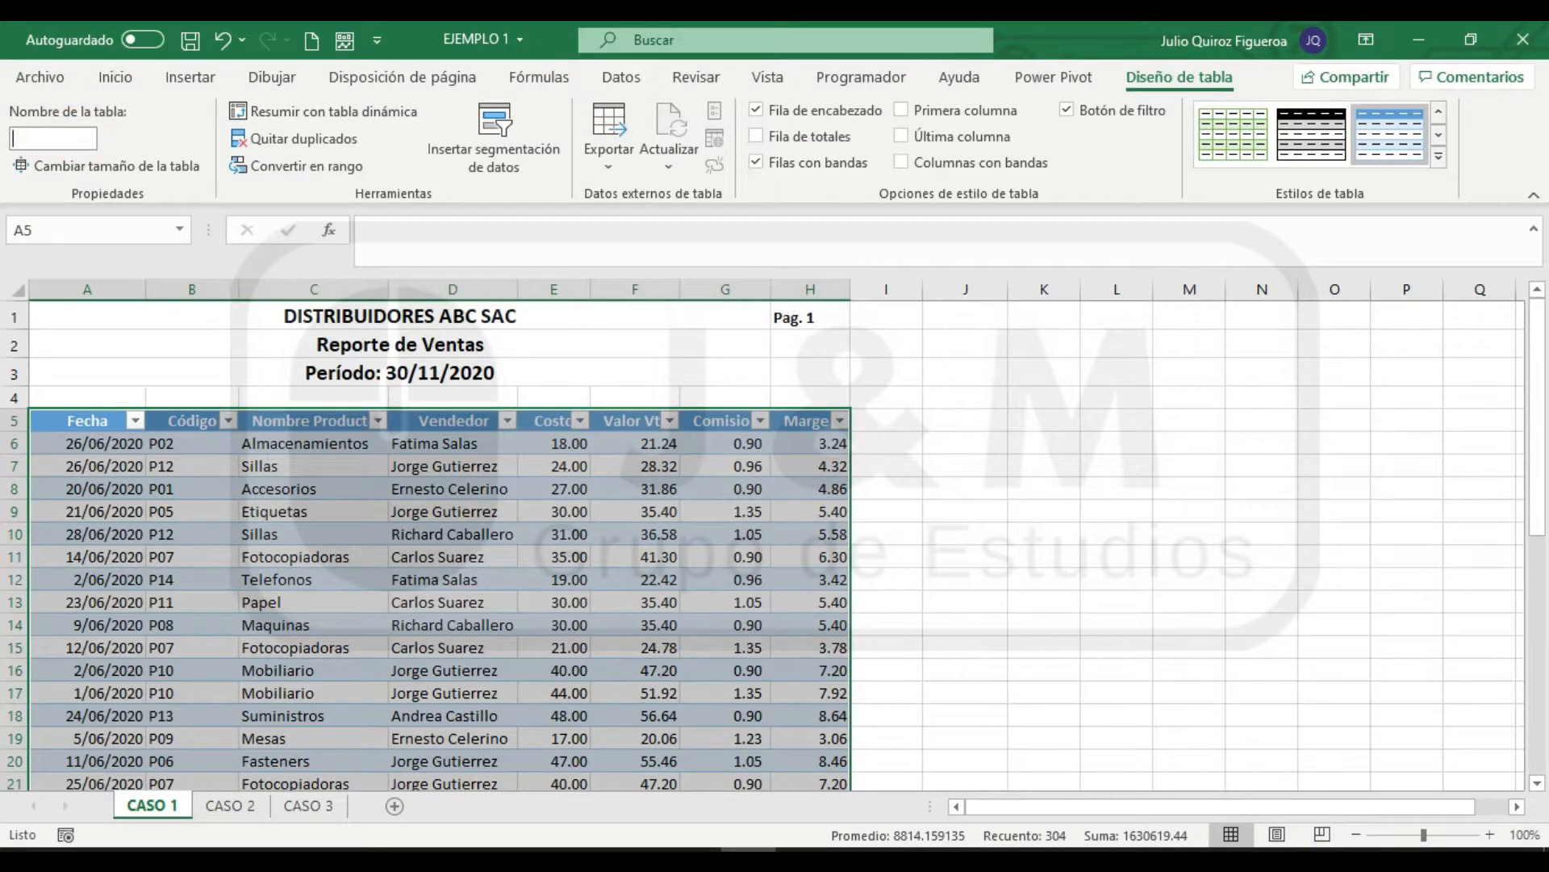
{"action": "type", "text": "Datos1"}
{"action": "key", "text": "Return"}
{"action": "key", "text": "Return"}
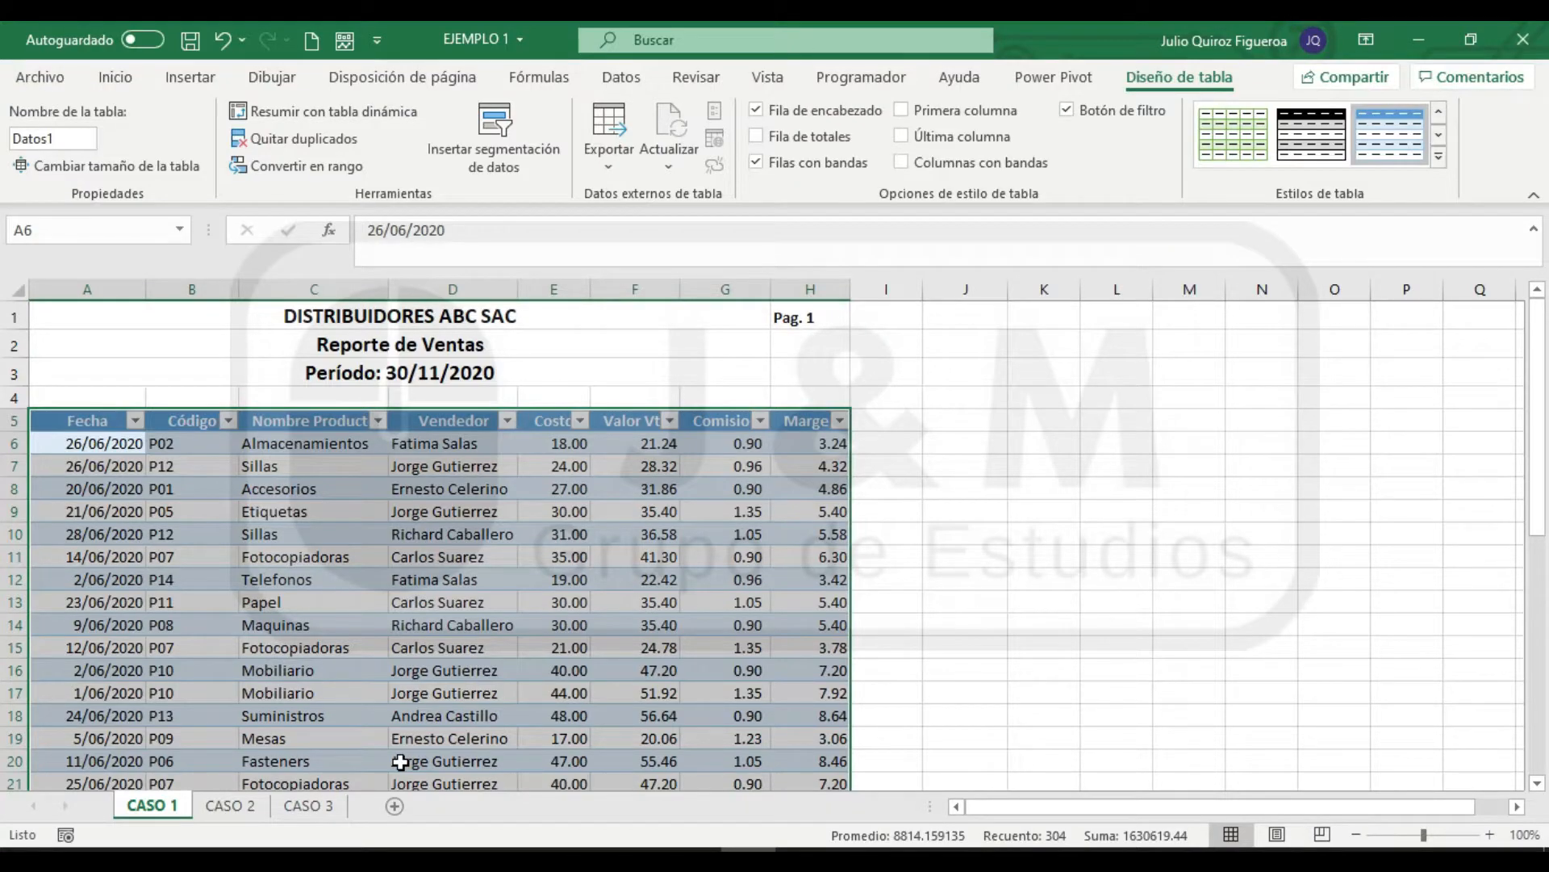
Load the Datos1 table into the Power Query Editor and close the editor, discarding the query
{"action": "left_click", "coordinate": [607, 81]}
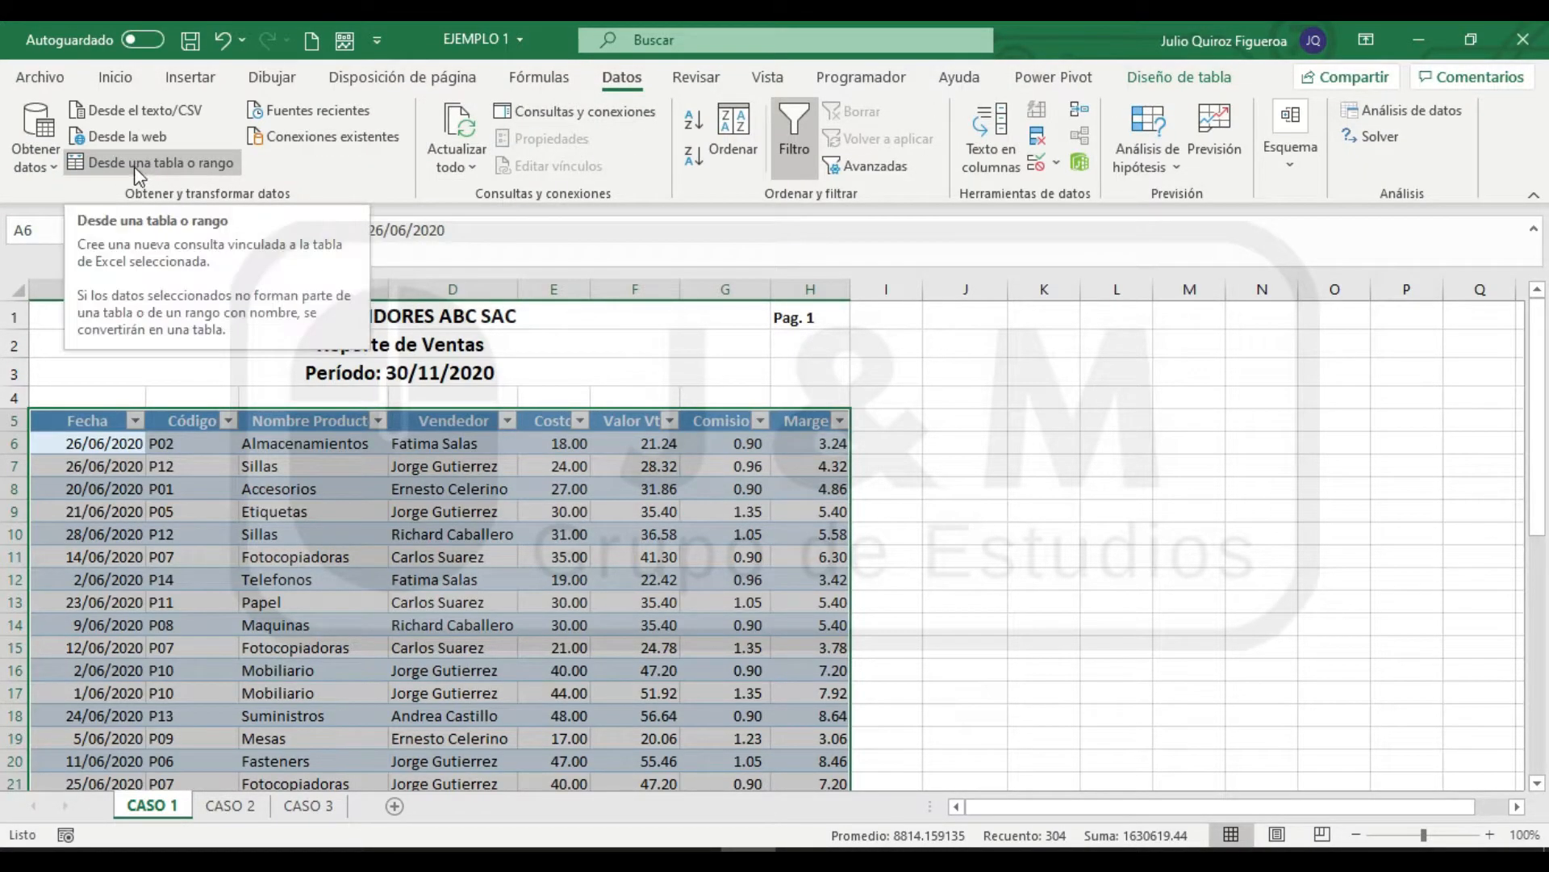
{"action": "left_click", "coordinate": [185, 163]}
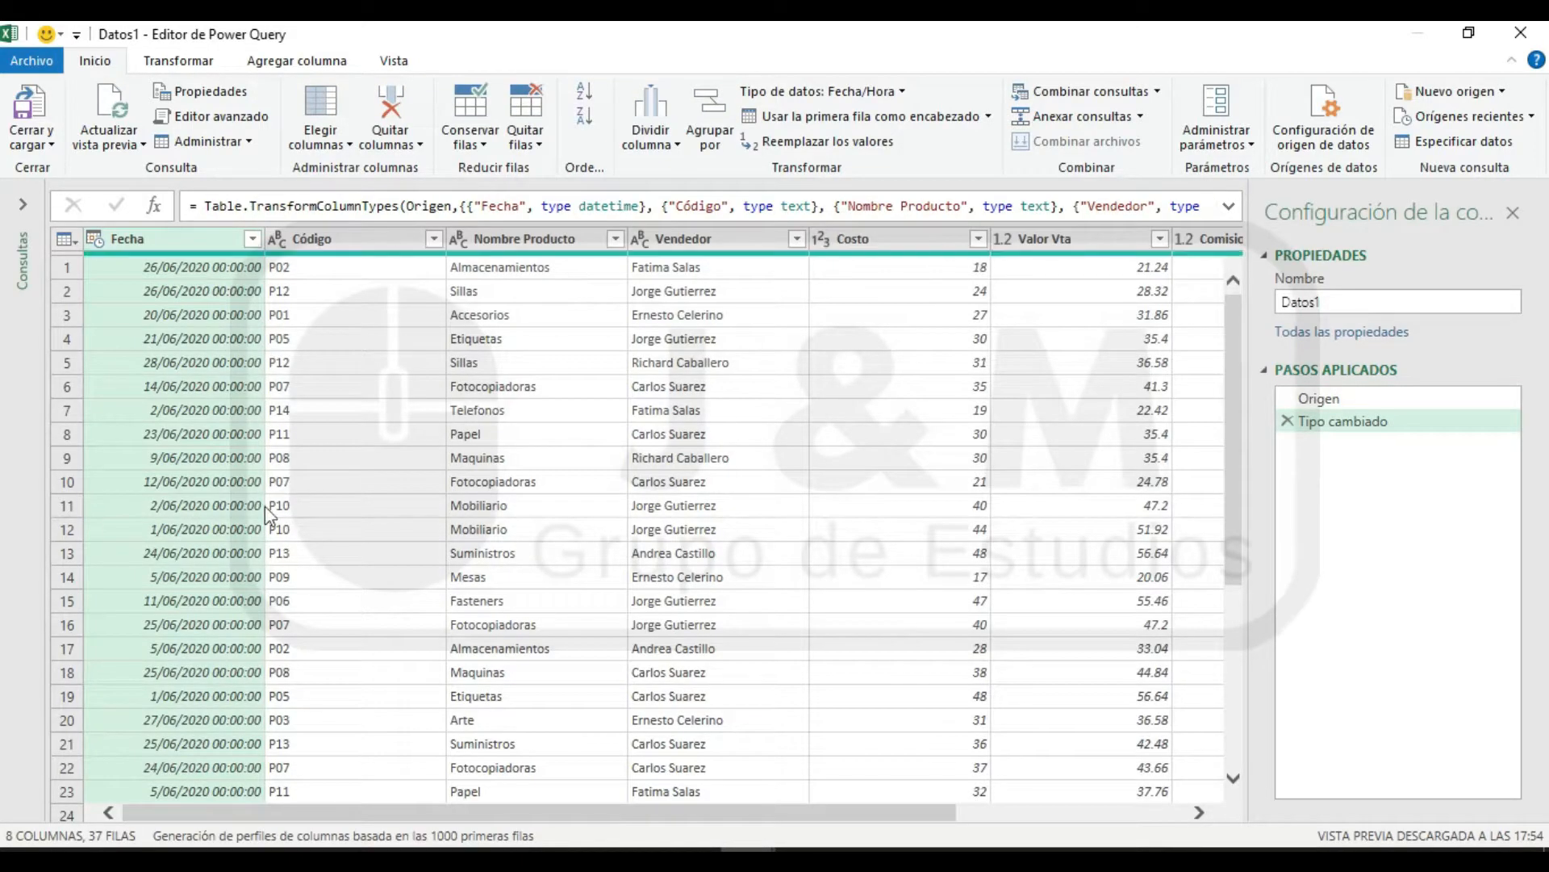
{"action": "left_click_drag", "start_coordinate": [315, 812], "coordinate": [150, 771]}
{"action": "left_click_drag", "start_coordinate": [331, 820], "coordinate": [361, 679]}
{"action": "left_click", "coordinate": [1522, 33]}
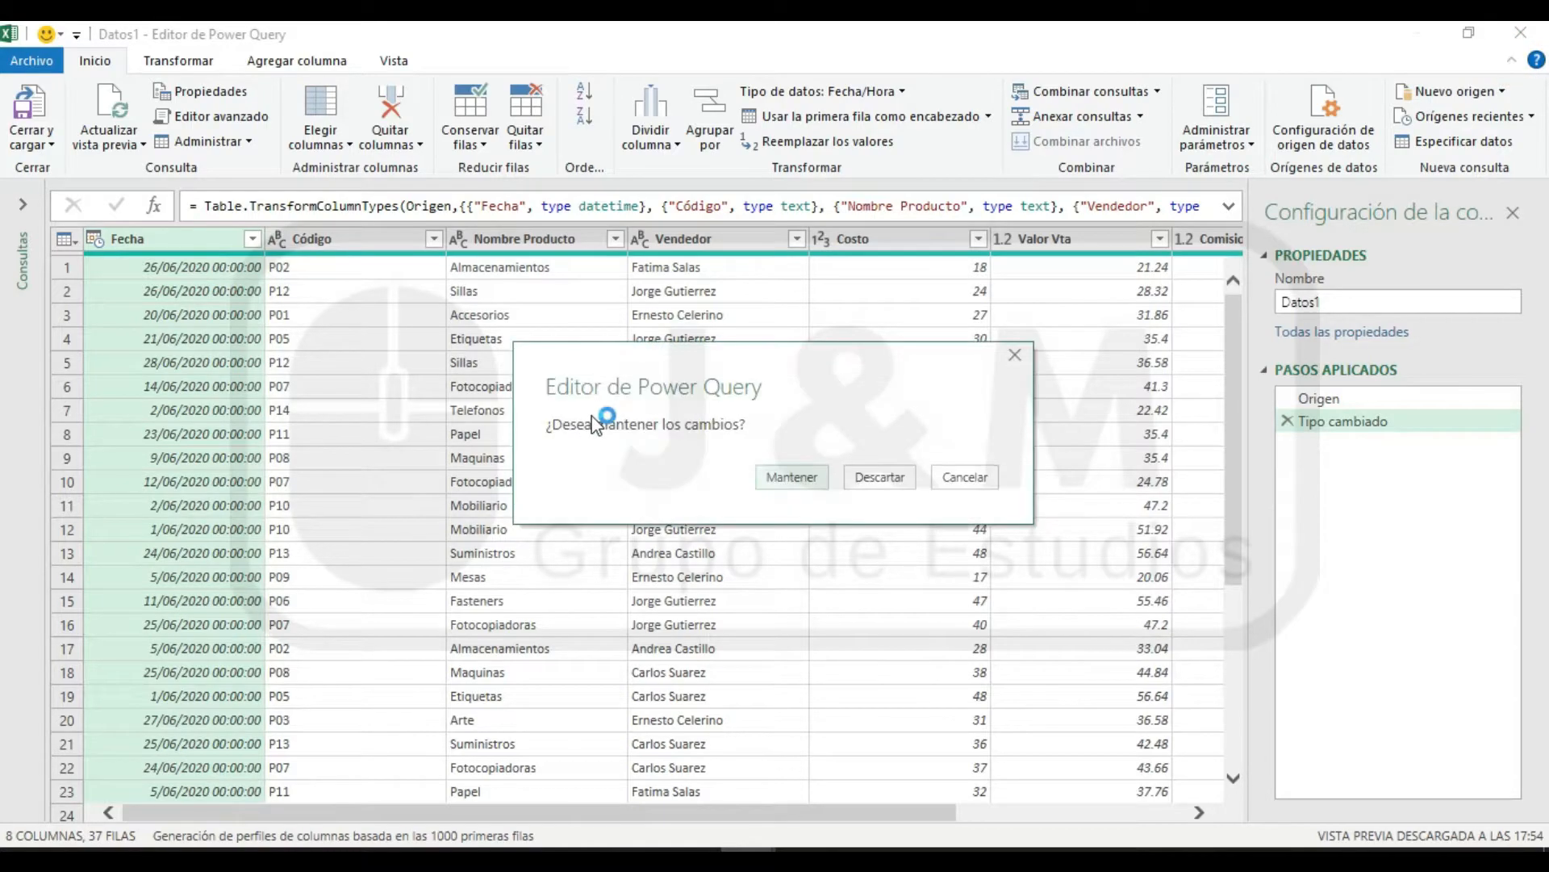
{"action": "left_click", "coordinate": [886, 482]}
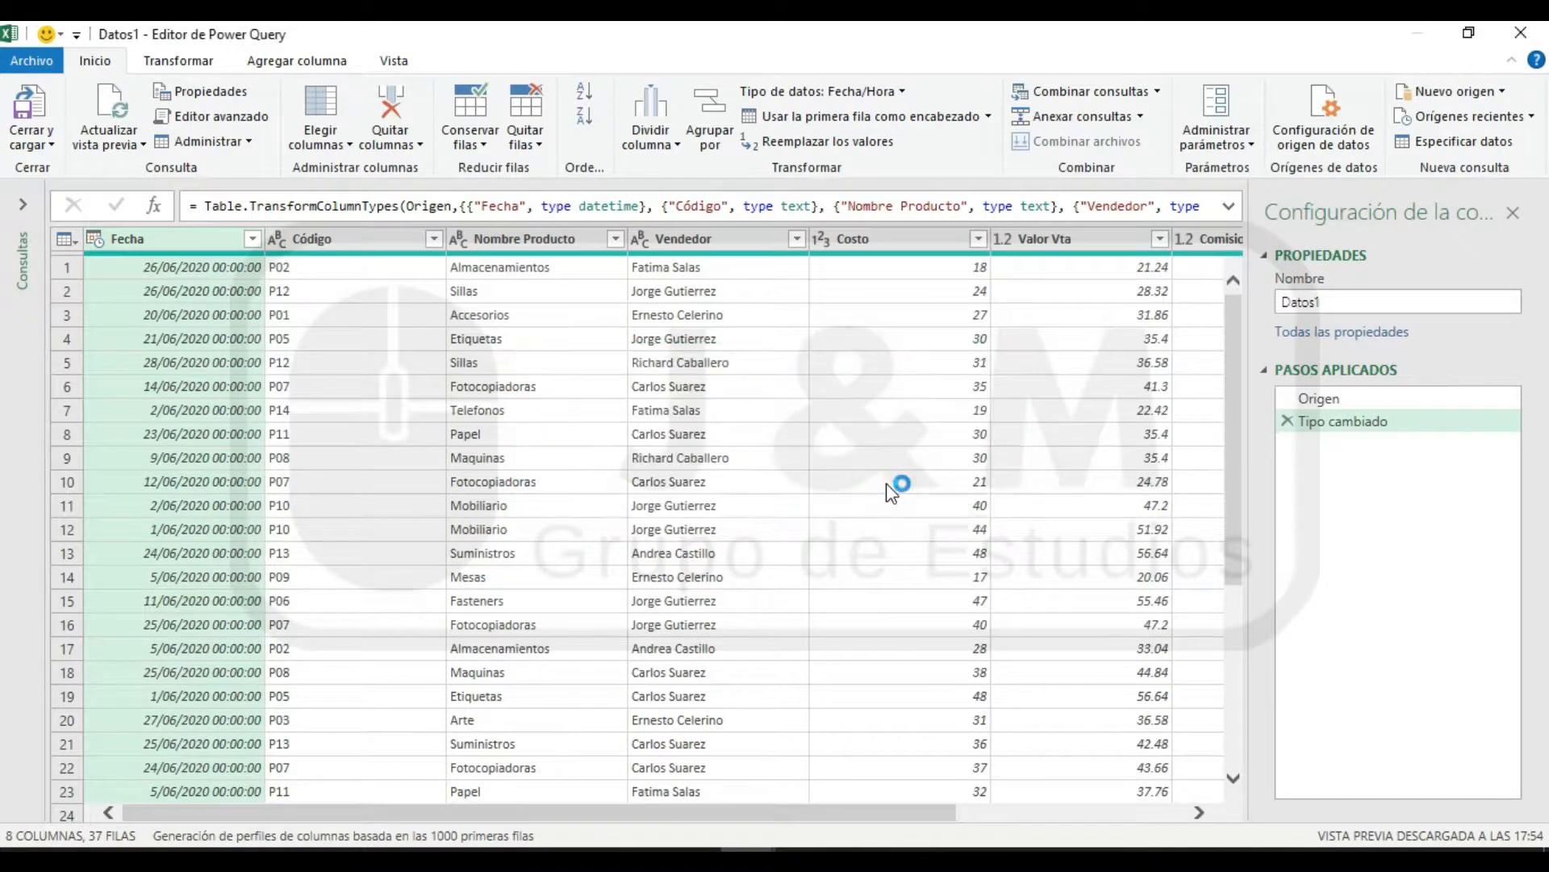
On the CASO 2 sheet, select the sales data starting at A5 with its headers and name the range Rango_Datos
{"action": "left_click", "coordinate": [230, 804]}
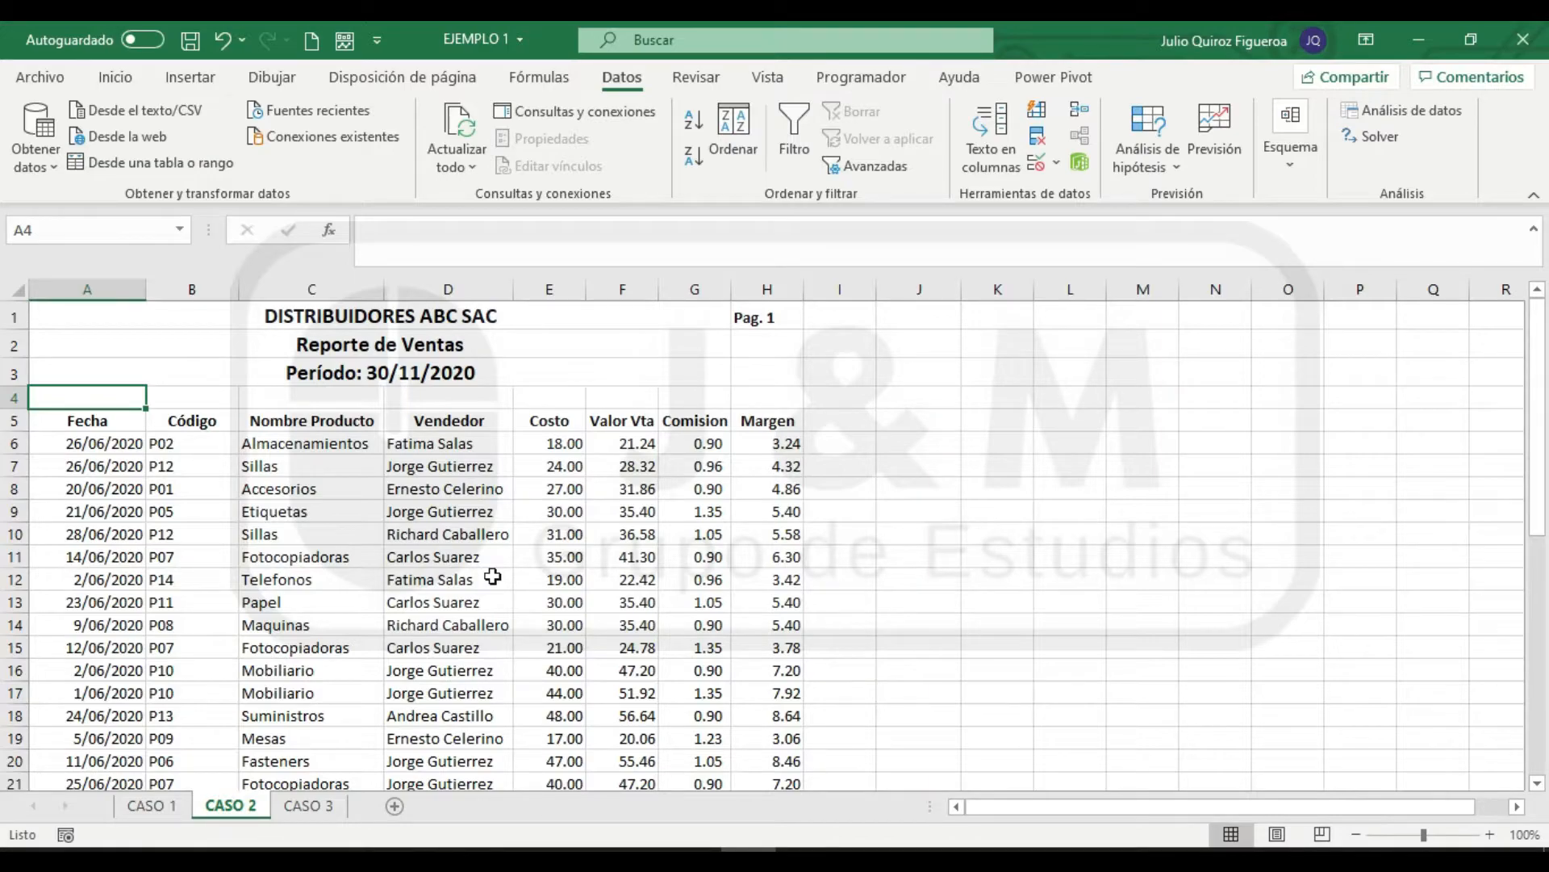
{"action": "left_click", "coordinate": [78, 420]}
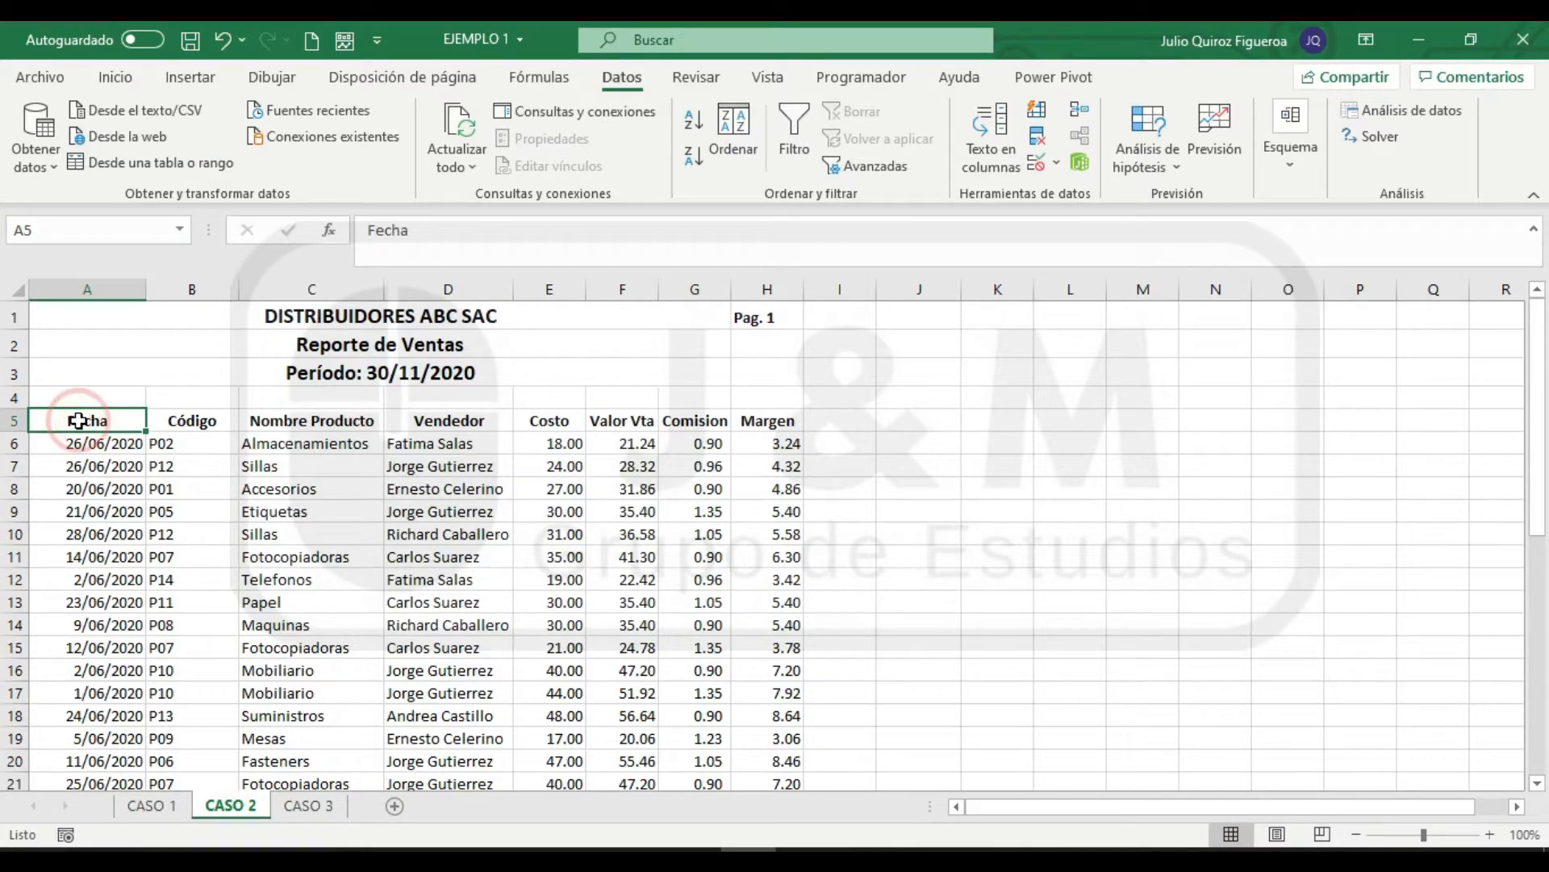
{"action": "key", "text": "ctrl+e"}
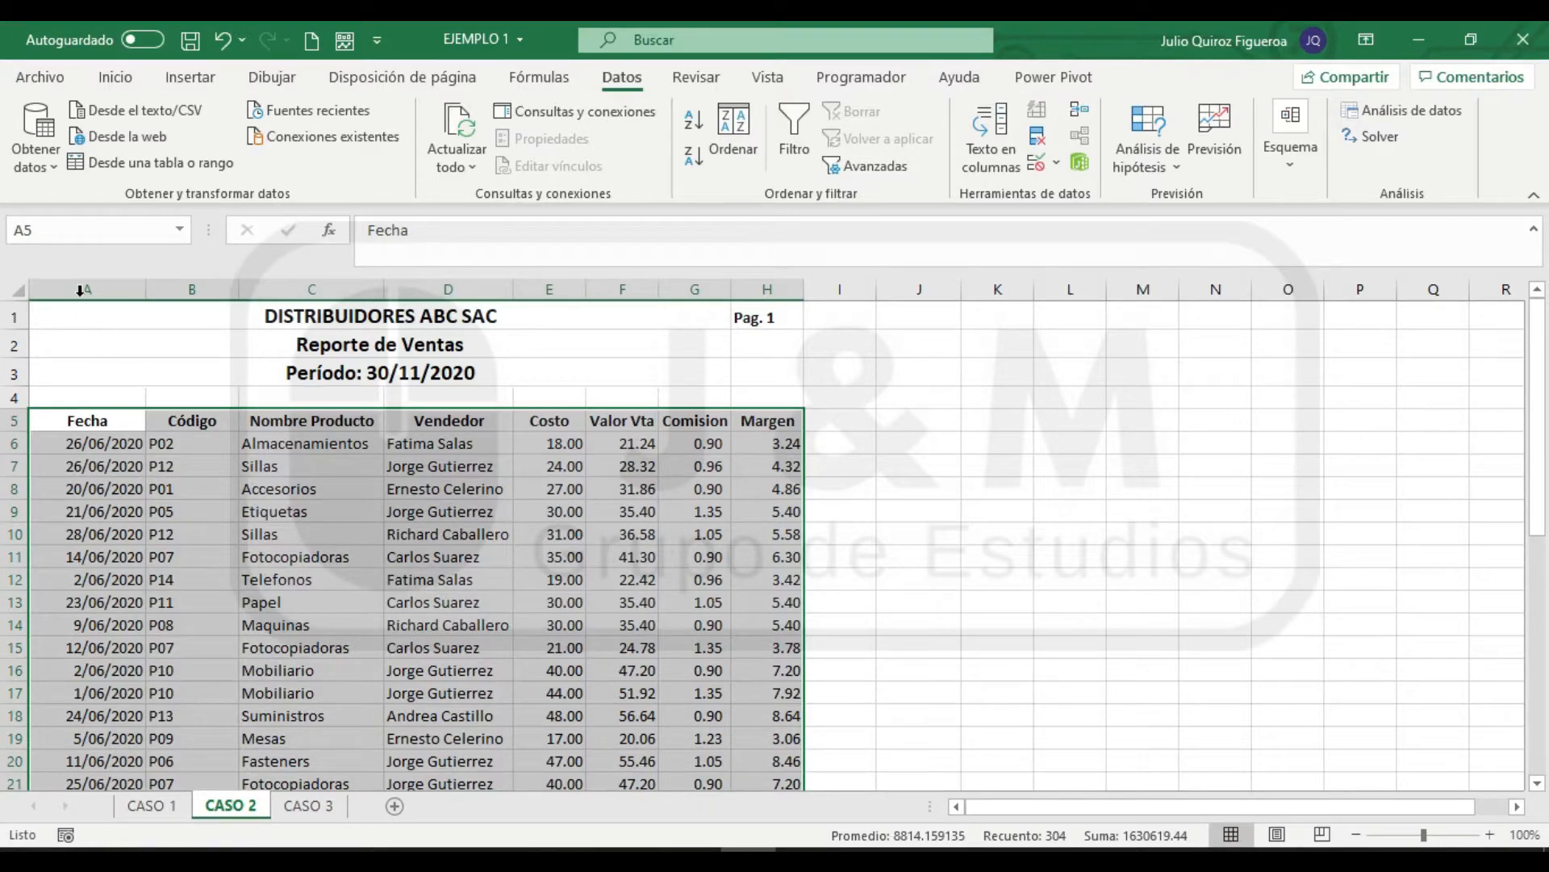
{"action": "left_click", "coordinate": [77, 230]}
{"action": "type", "text": "Rango_Datos"}
{"action": "key", "text": "Return"}
Load the Rango_Datos named range into the Power Query Editor, show the queries list, and close without keeping the query
{"action": "left_click", "coordinate": [125, 172]}
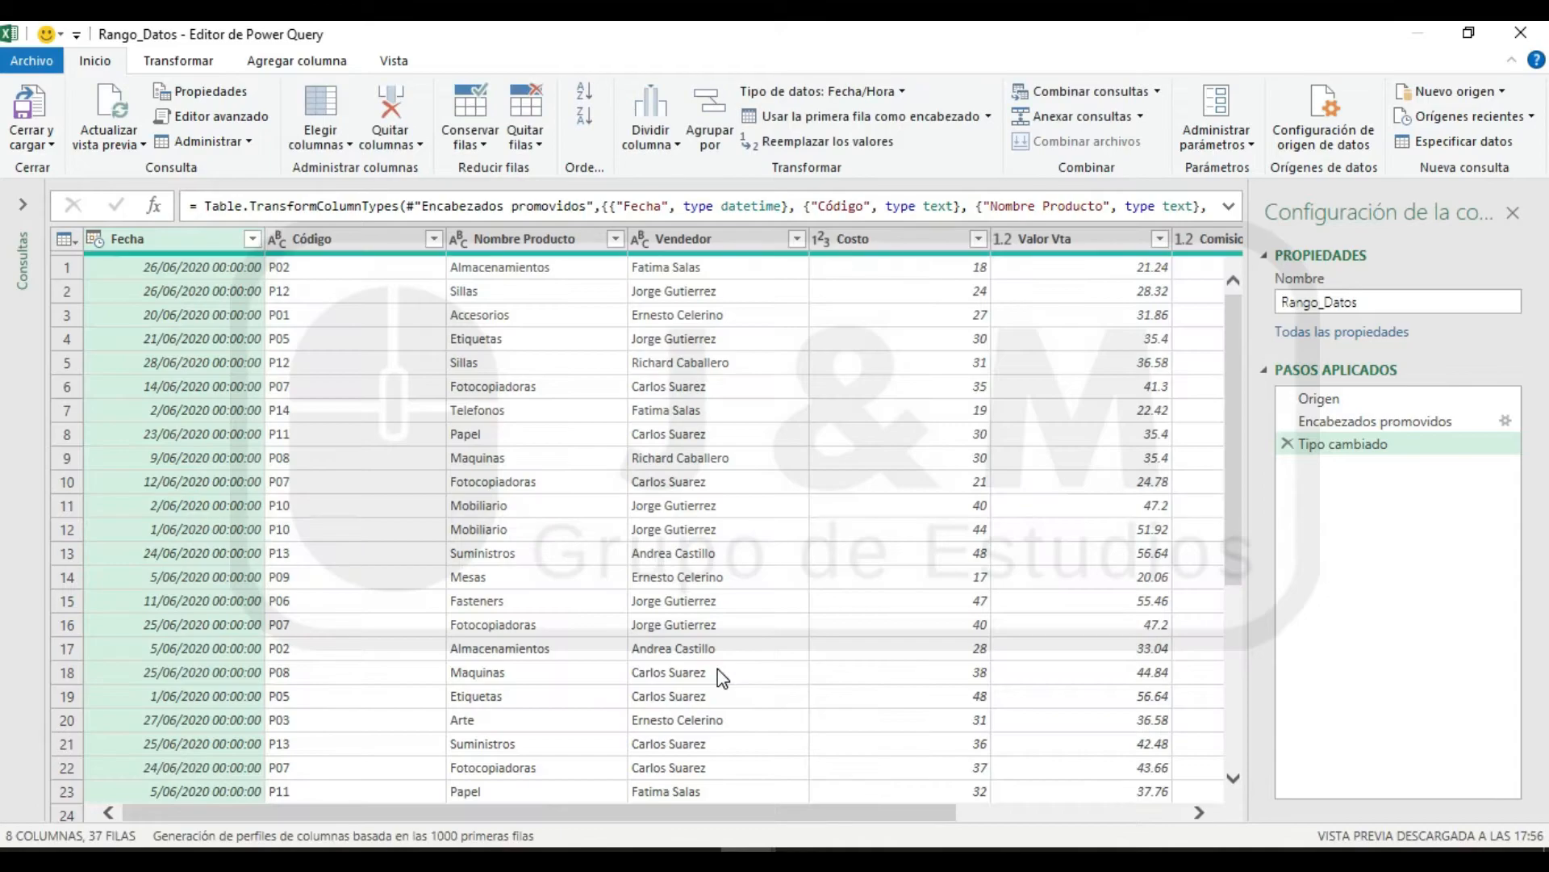
{"action": "left_click_drag", "start_coordinate": [769, 812], "coordinate": [803, 812]}
{"action": "left_click", "coordinate": [23, 204]}
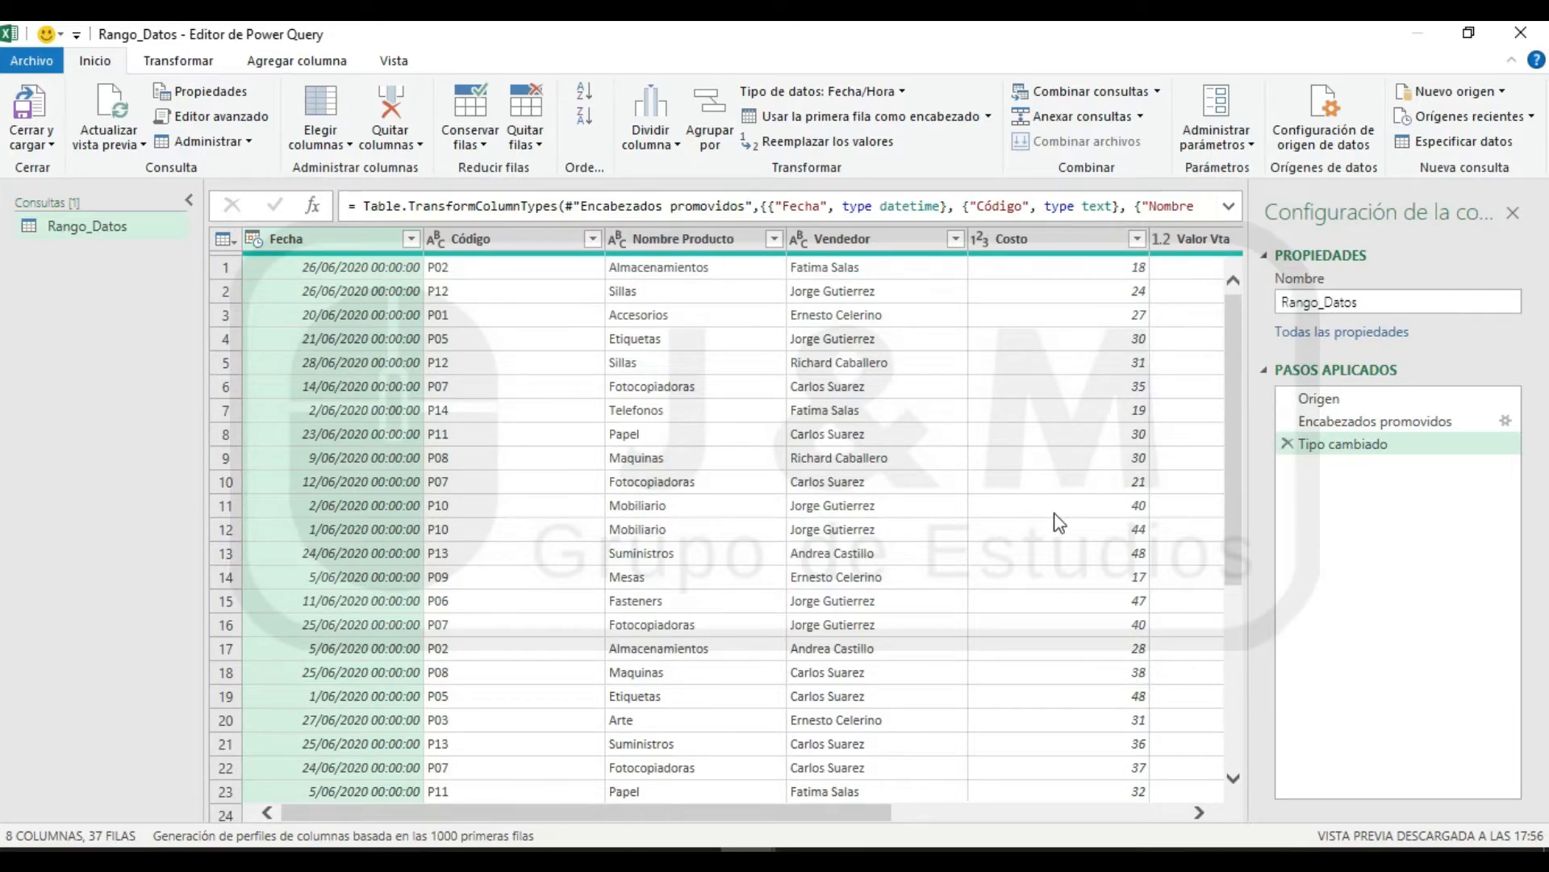
{"action": "left_click", "coordinate": [1527, 34]}
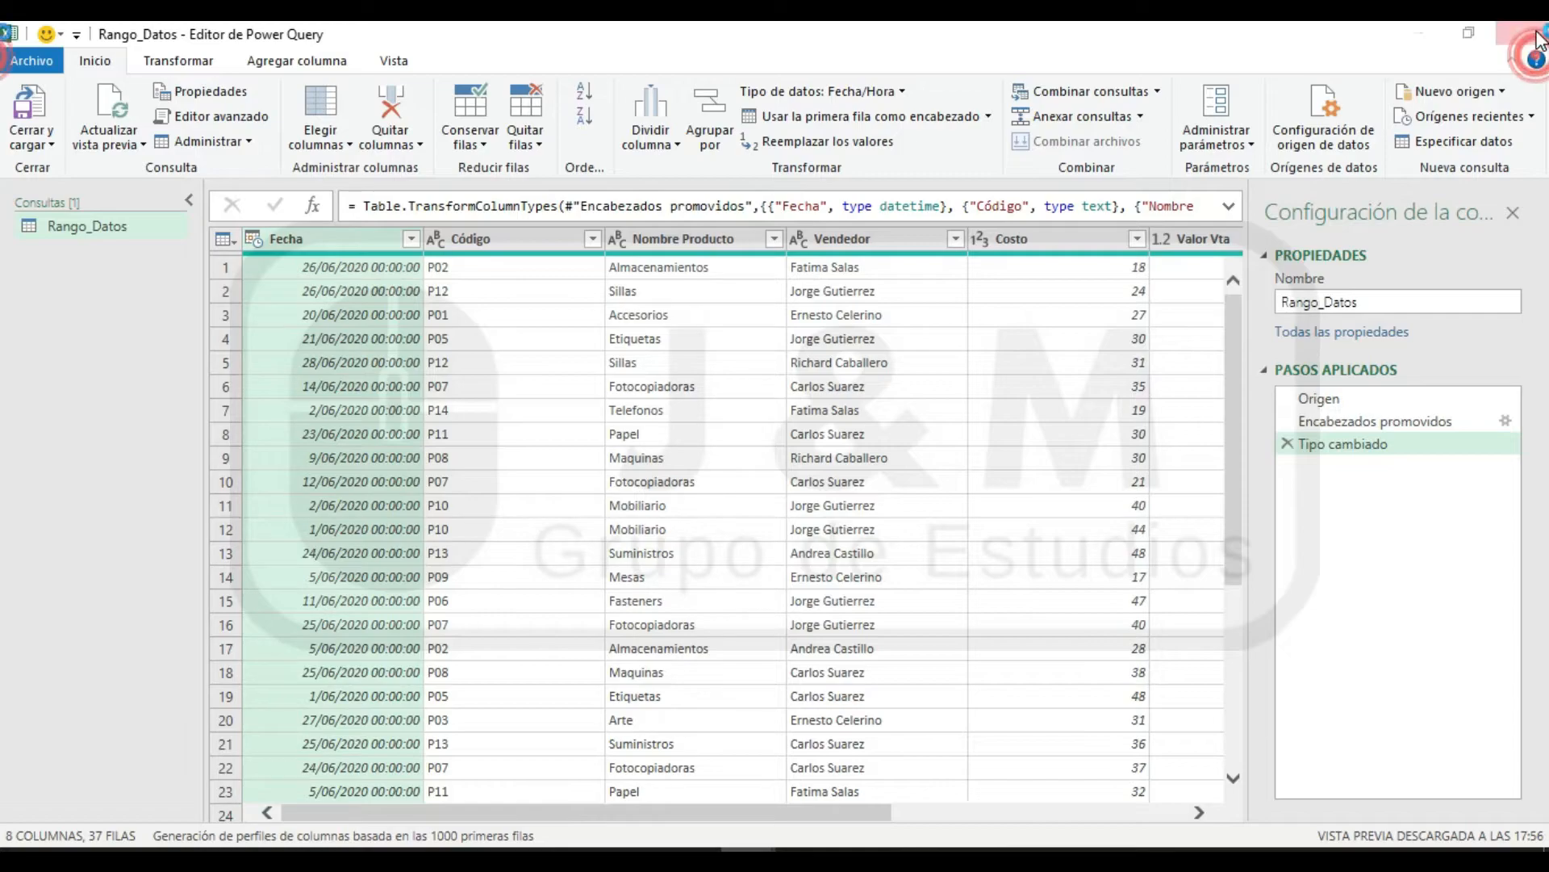
{"action": "left_click", "coordinate": [880, 478]}
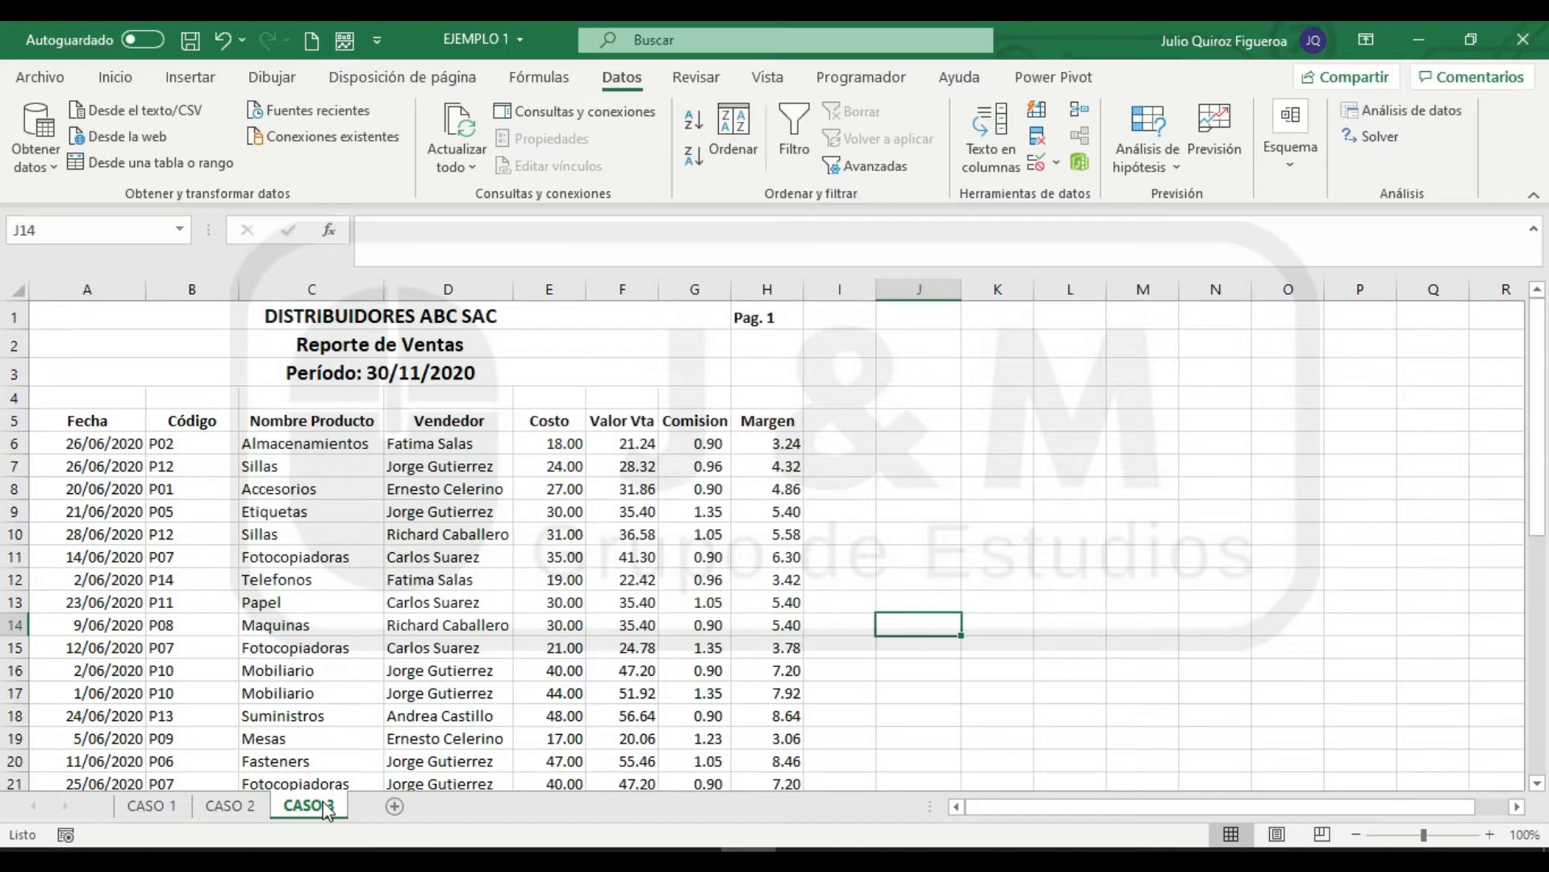
On the CASO 3 sheet, select the sales data starting at A5 and examine how far its rows extend
{"action": "left_click", "coordinate": [87, 420]}
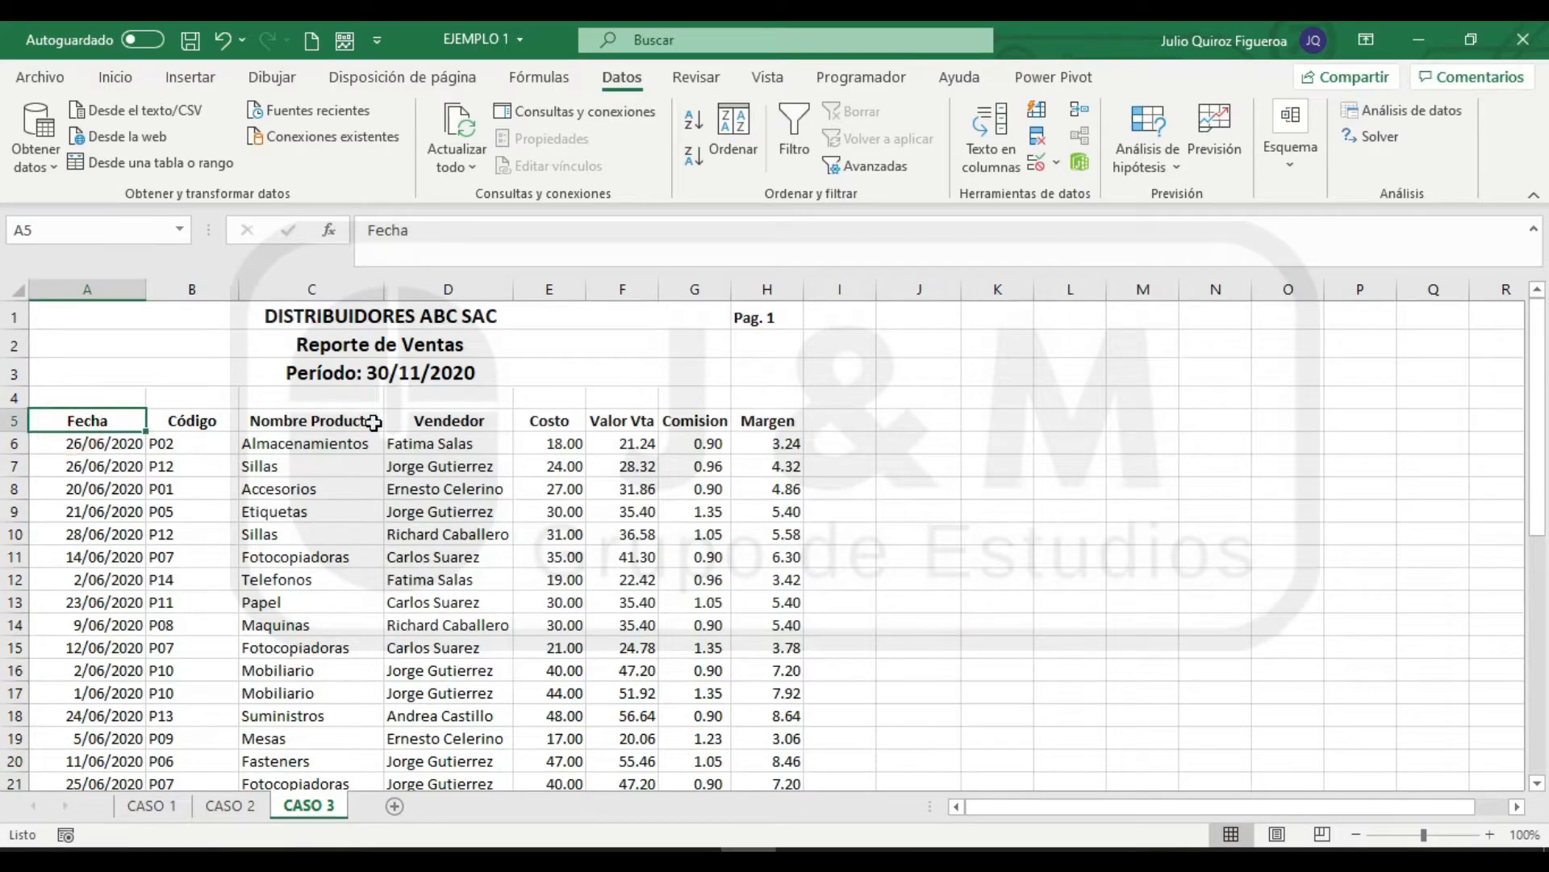
{"action": "key", "text": "ctrl+a"}
{"action": "scroll", "coordinate": [327, 476], "scroll_direction": "down", "scroll_amount": 8}
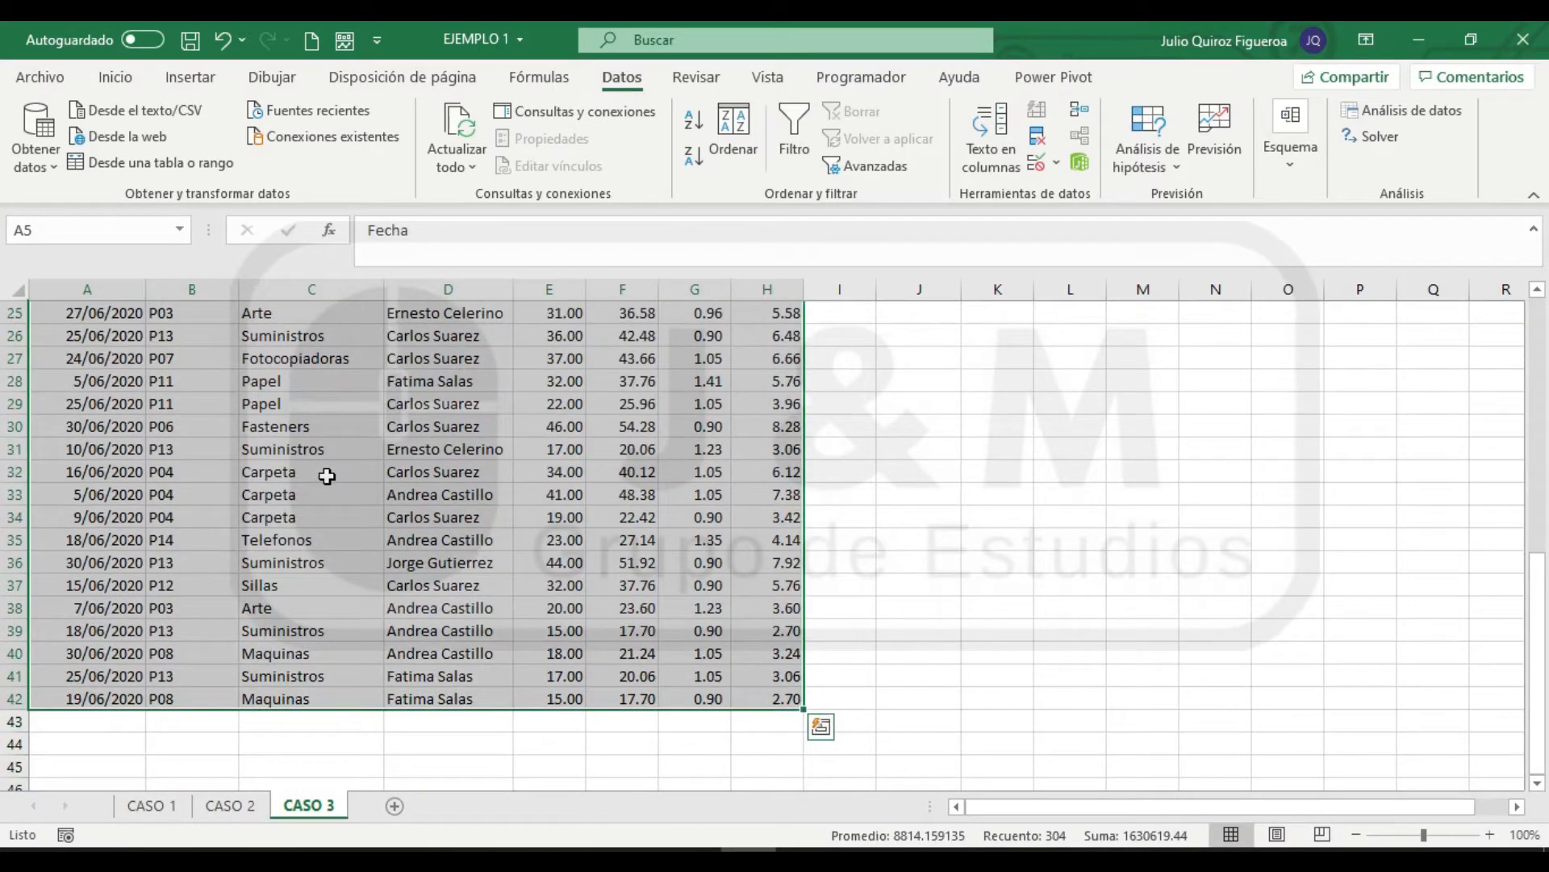
{"action": "scroll", "coordinate": [327, 476], "scroll_direction": "up", "scroll_amount": 8}
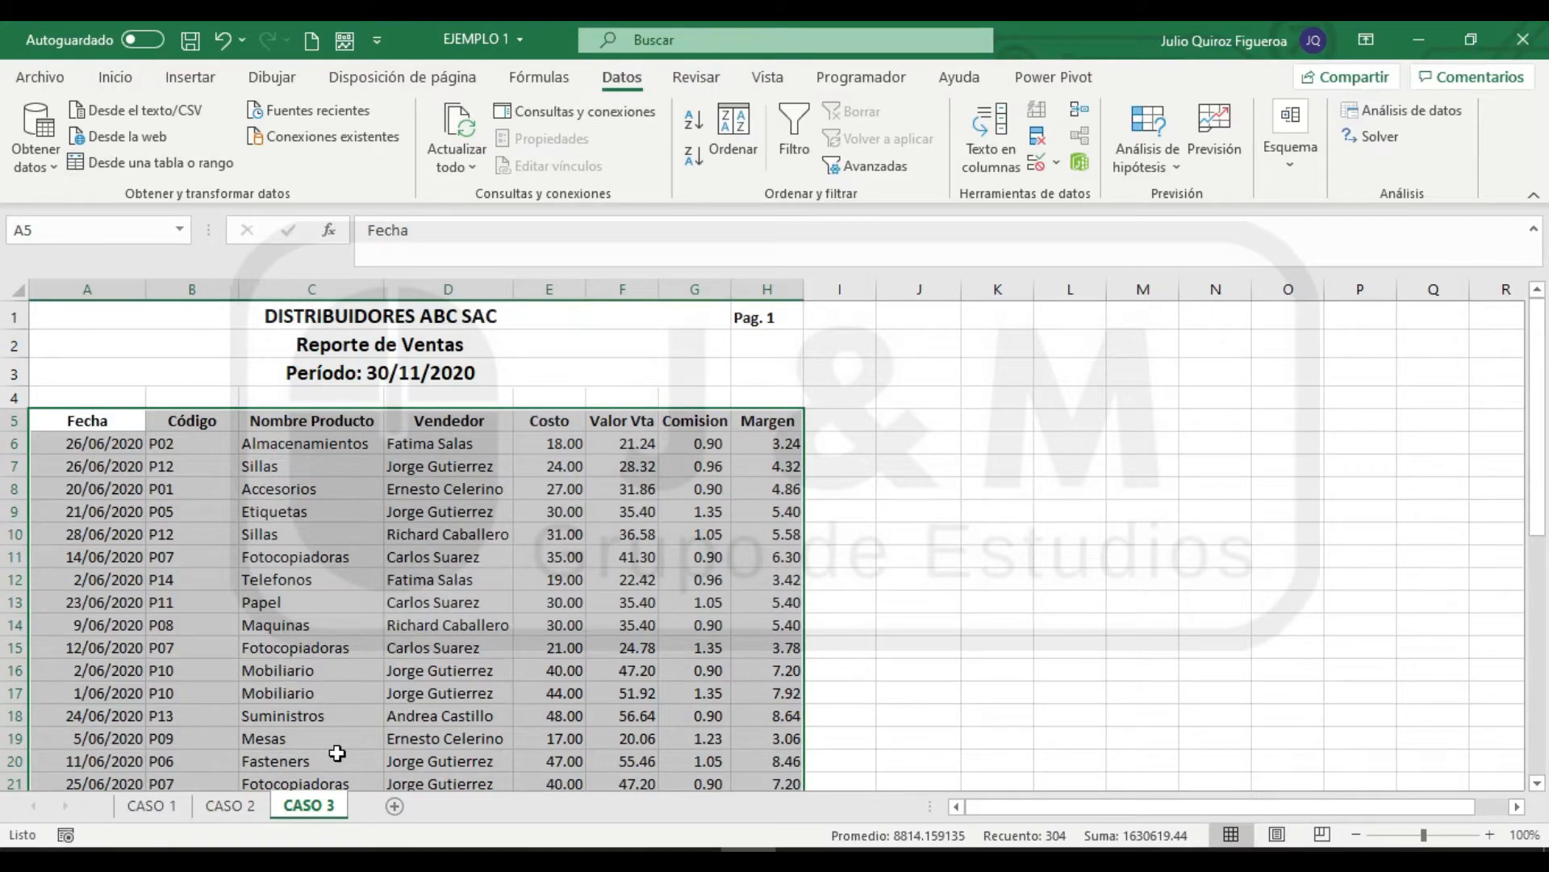
{"action": "scroll", "coordinate": [368, 692], "scroll_direction": "down", "scroll_amount": 8}
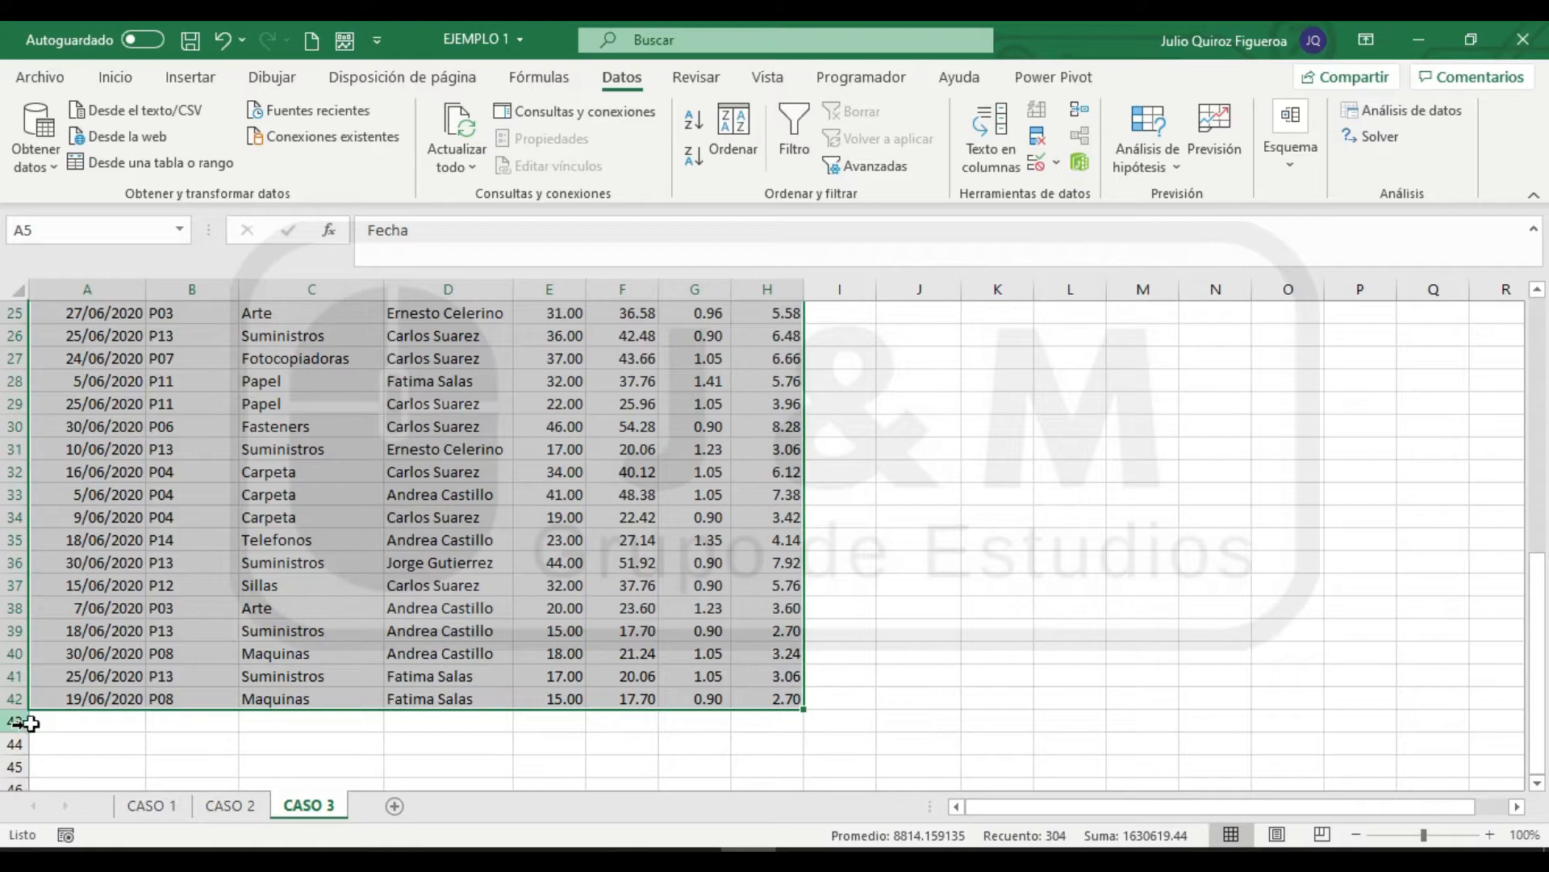
{"action": "scroll", "coordinate": [195, 716], "scroll_direction": "down", "scroll_amount": 8}
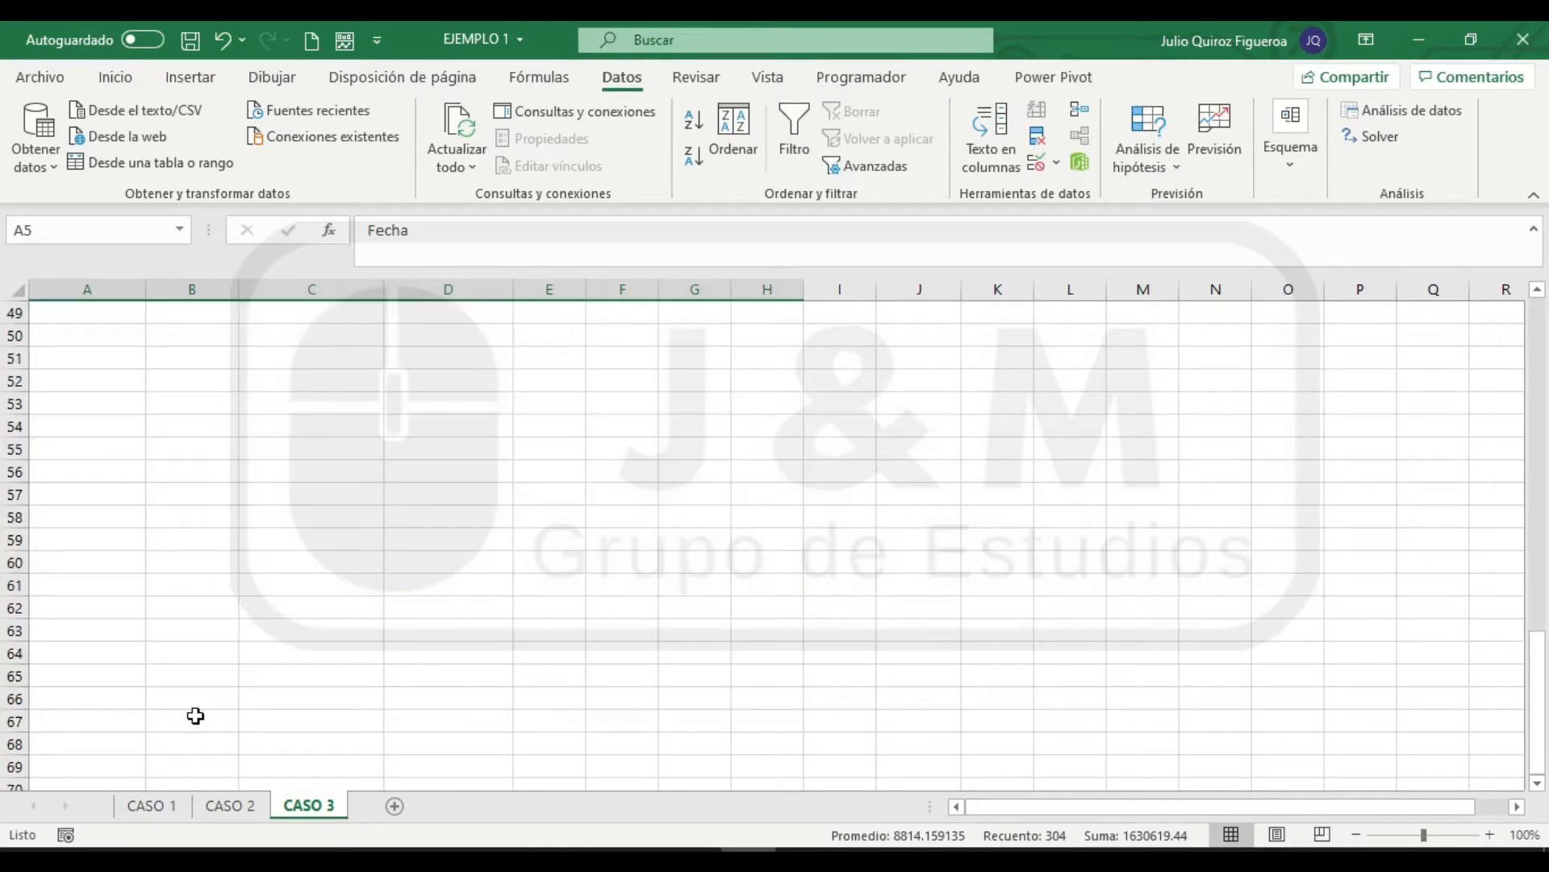
{"action": "scroll", "coordinate": [196, 716], "scroll_direction": "up", "scroll_amount": 6}
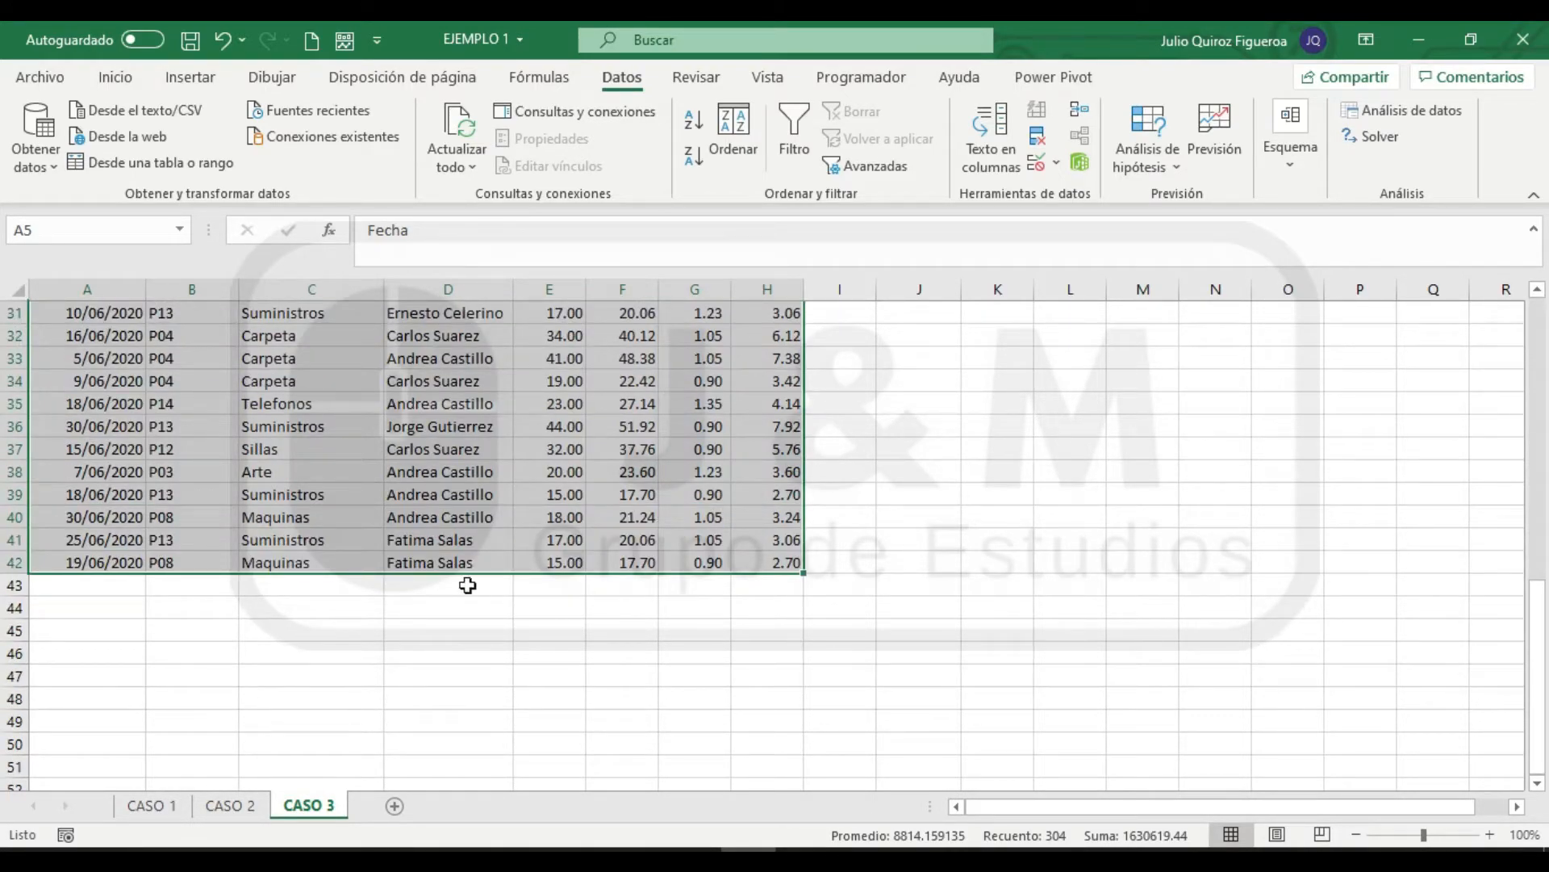
{"action": "scroll", "coordinate": [479, 593], "scroll_direction": "up", "scroll_amount": 10}
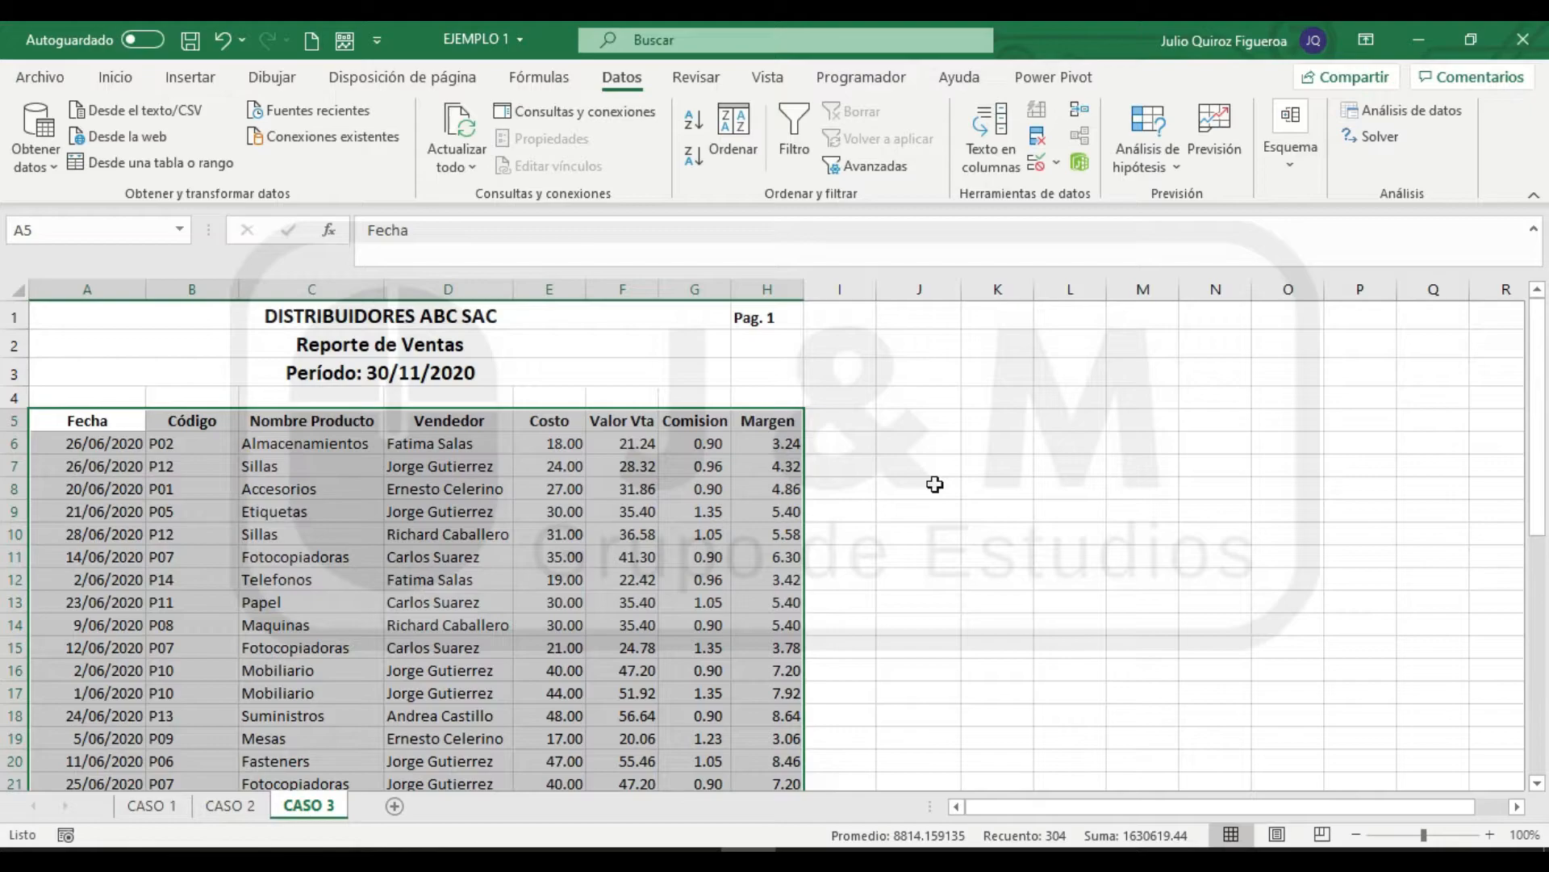
Select the empty cell K3 beside the sales data and enlarge the sheet view to 130%
{"action": "left_click", "coordinate": [995, 373]}
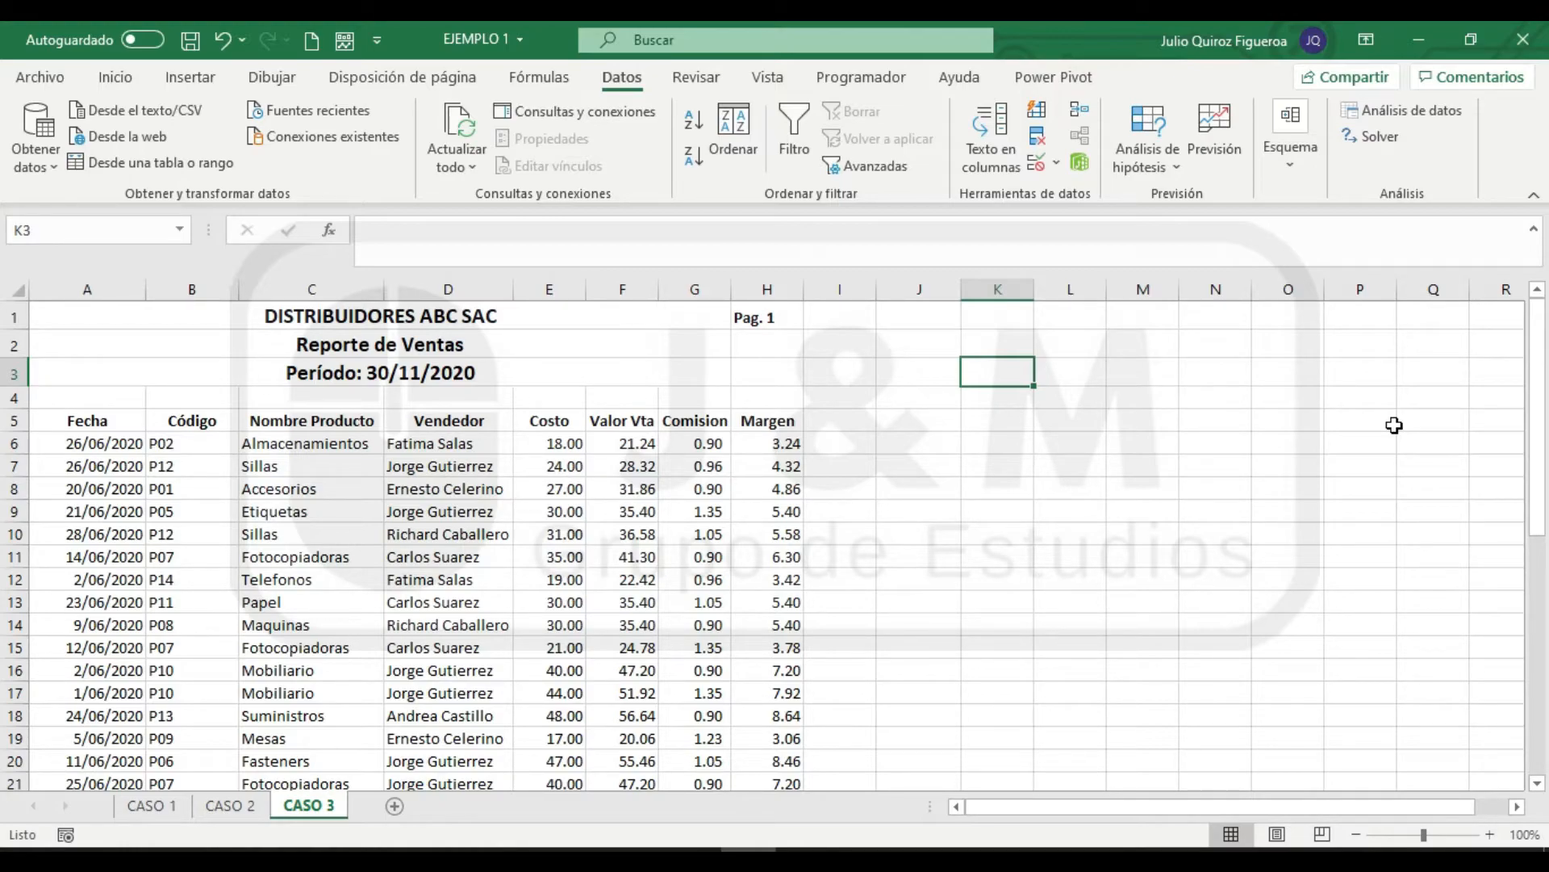
{"action": "type", "text": "="}
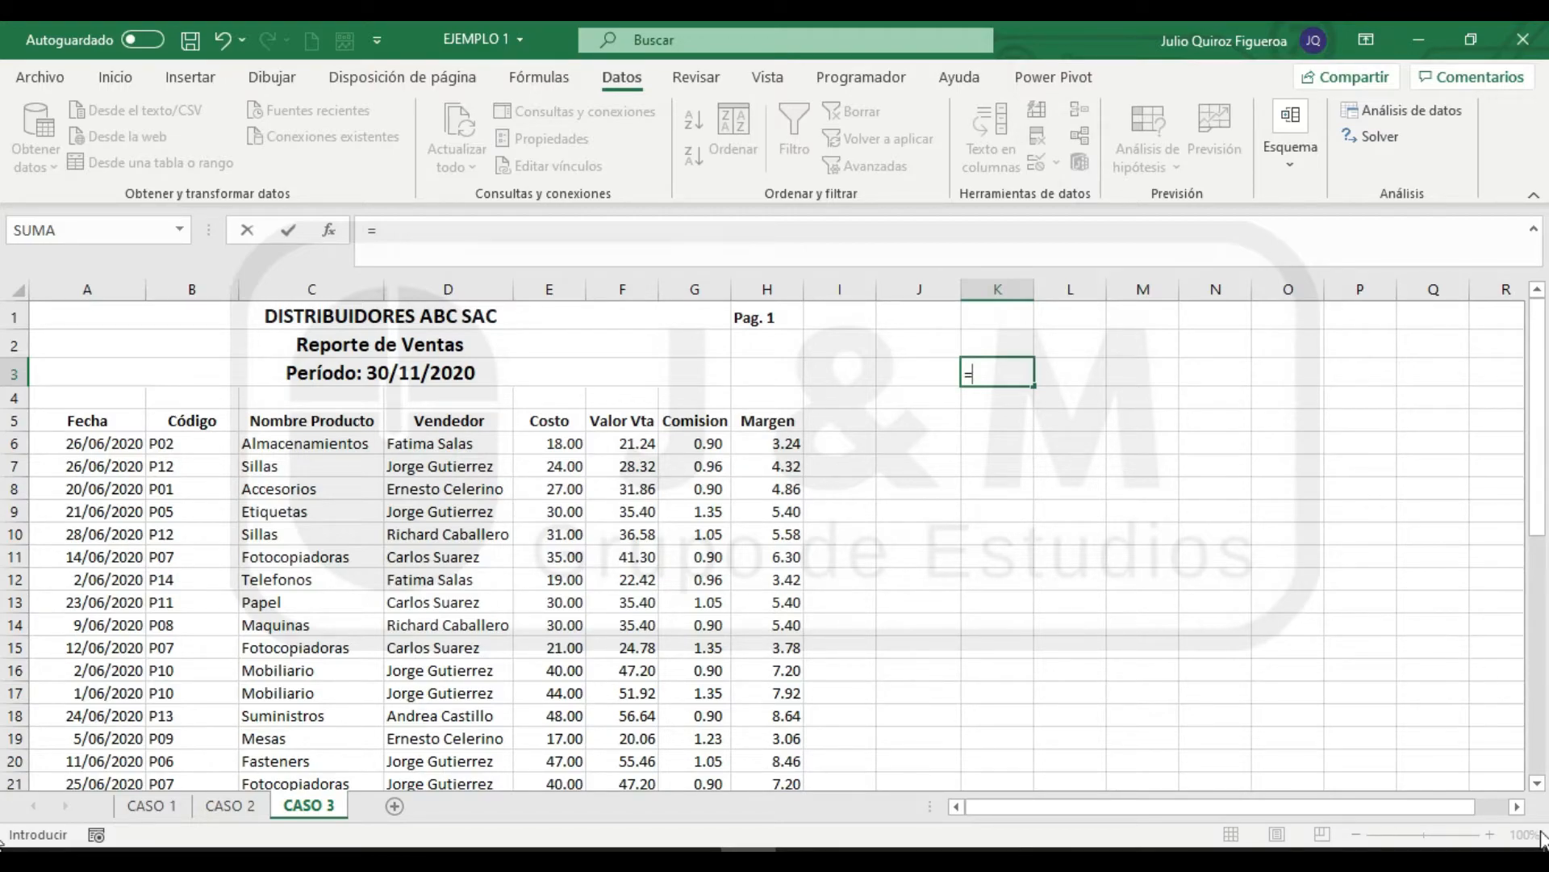
{"action": "key", "text": "Escape"}
{"action": "left_click", "coordinate": [1490, 835]}
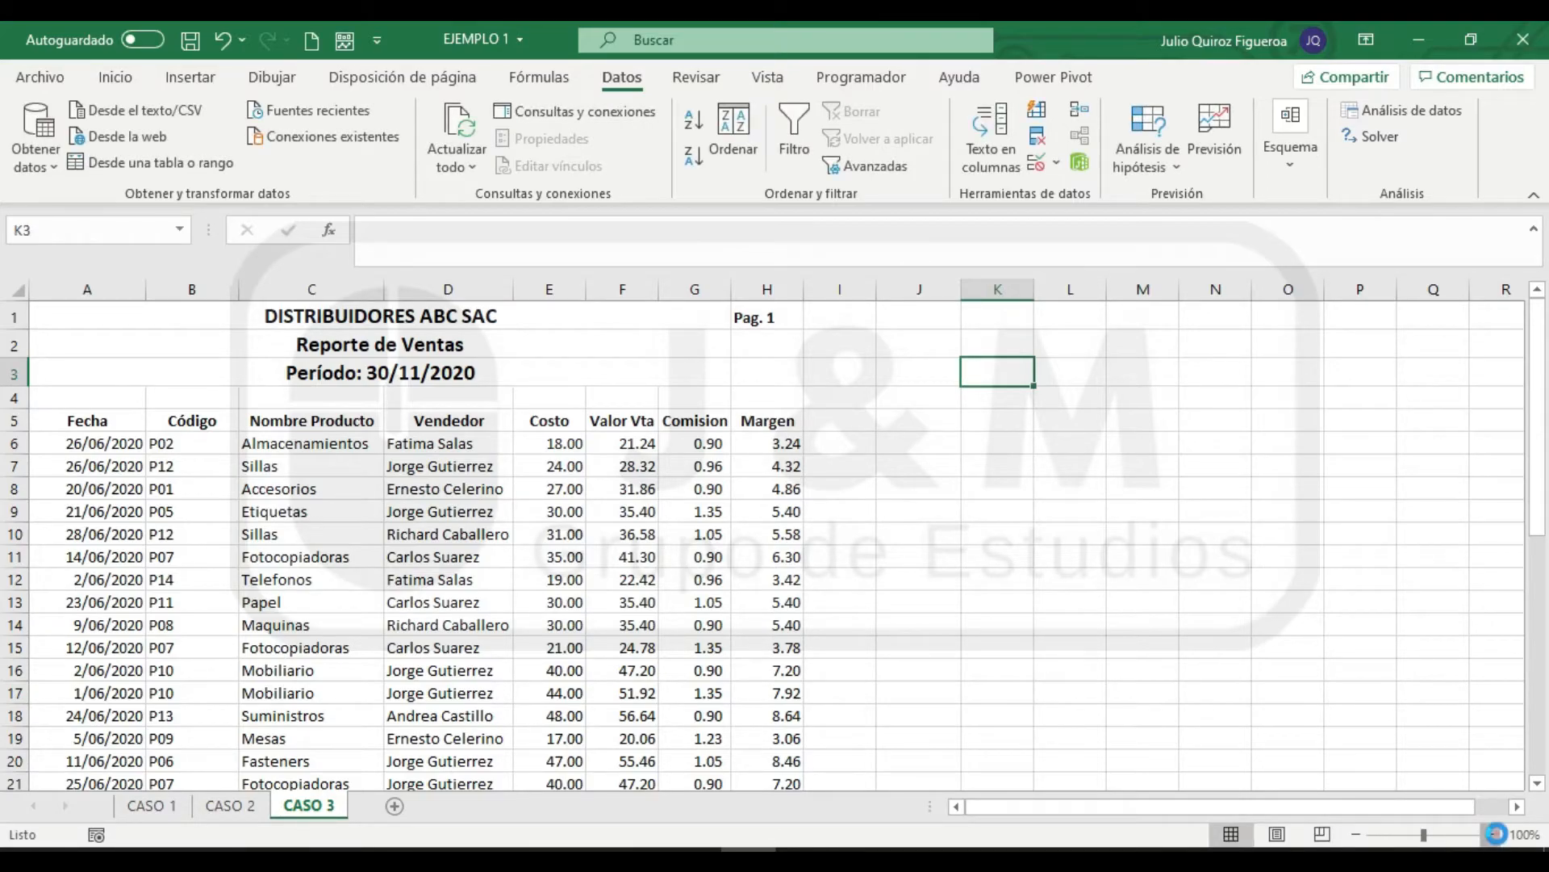
{"action": "left_click", "coordinate": [1490, 835]}
{"action": "left_click", "coordinate": [1491, 834]}
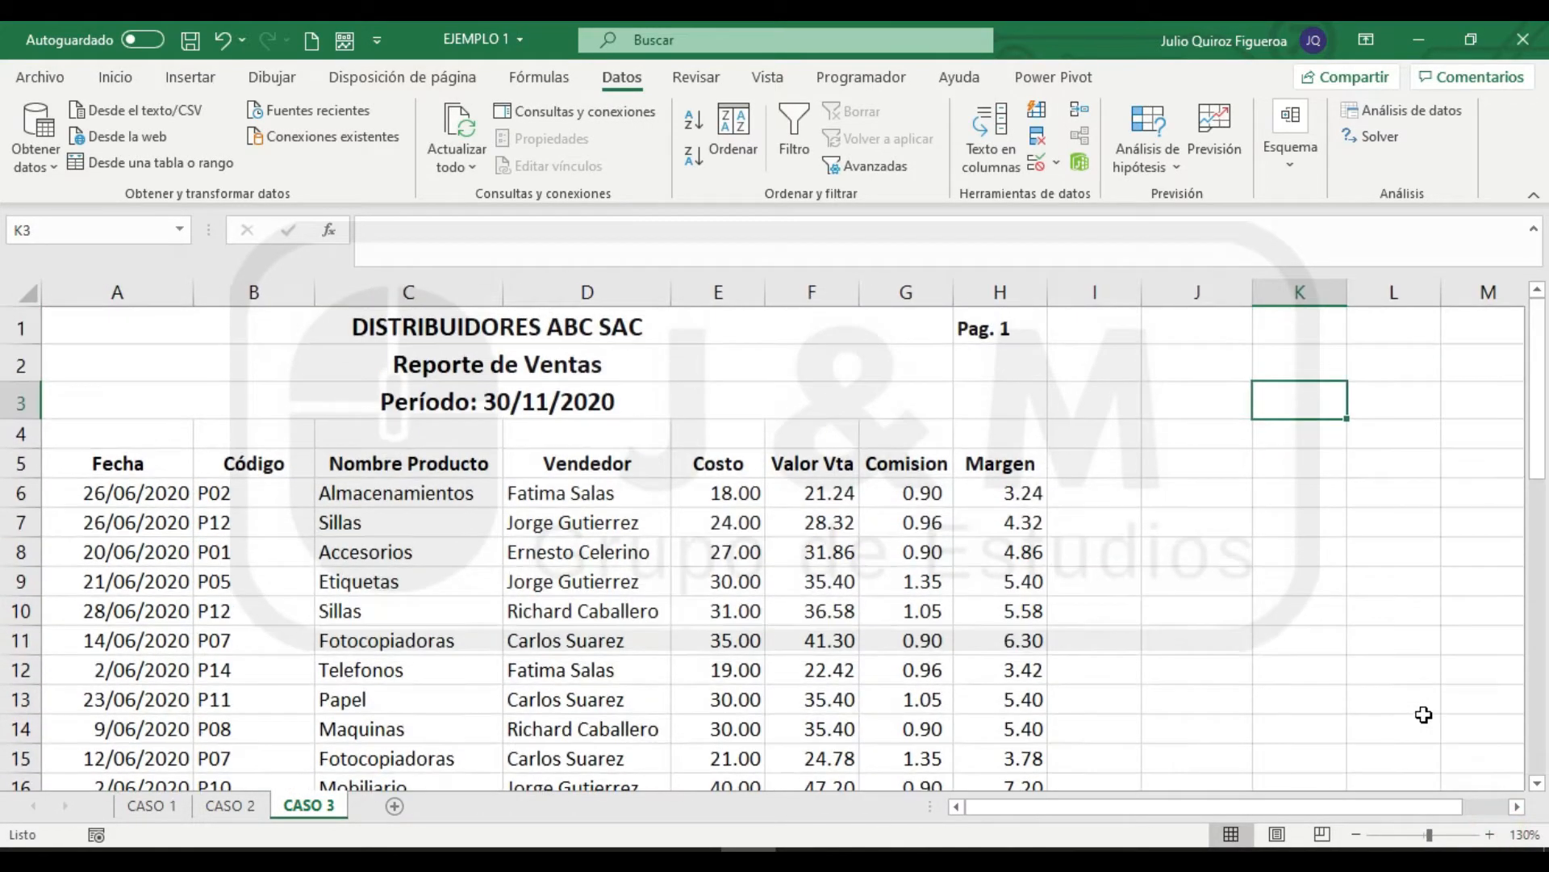
{"action": "left_click", "coordinate": [1515, 806]}
{"action": "left_click", "coordinate": [1515, 806]}
{"action": "left_click", "coordinate": [1515, 806]}
{"action": "left_click", "coordinate": [1515, 807]}
{"action": "left_click", "coordinate": [1515, 806]}
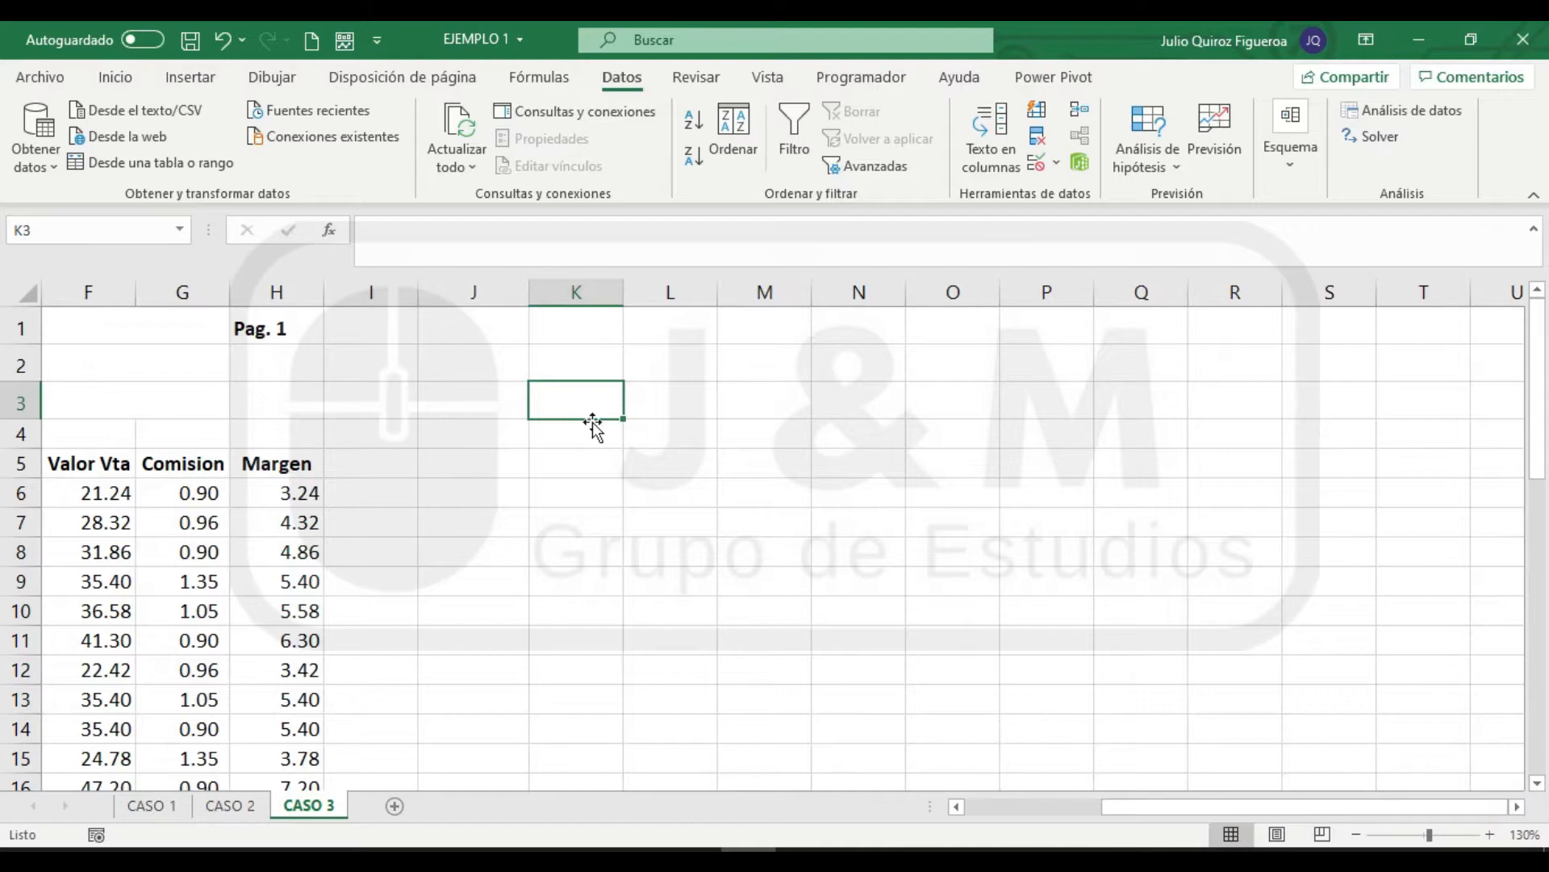
Start a formula in K3 with a reference to A5 and turn it into the absolute text ="$A$5
{"action": "type", "text": "="}
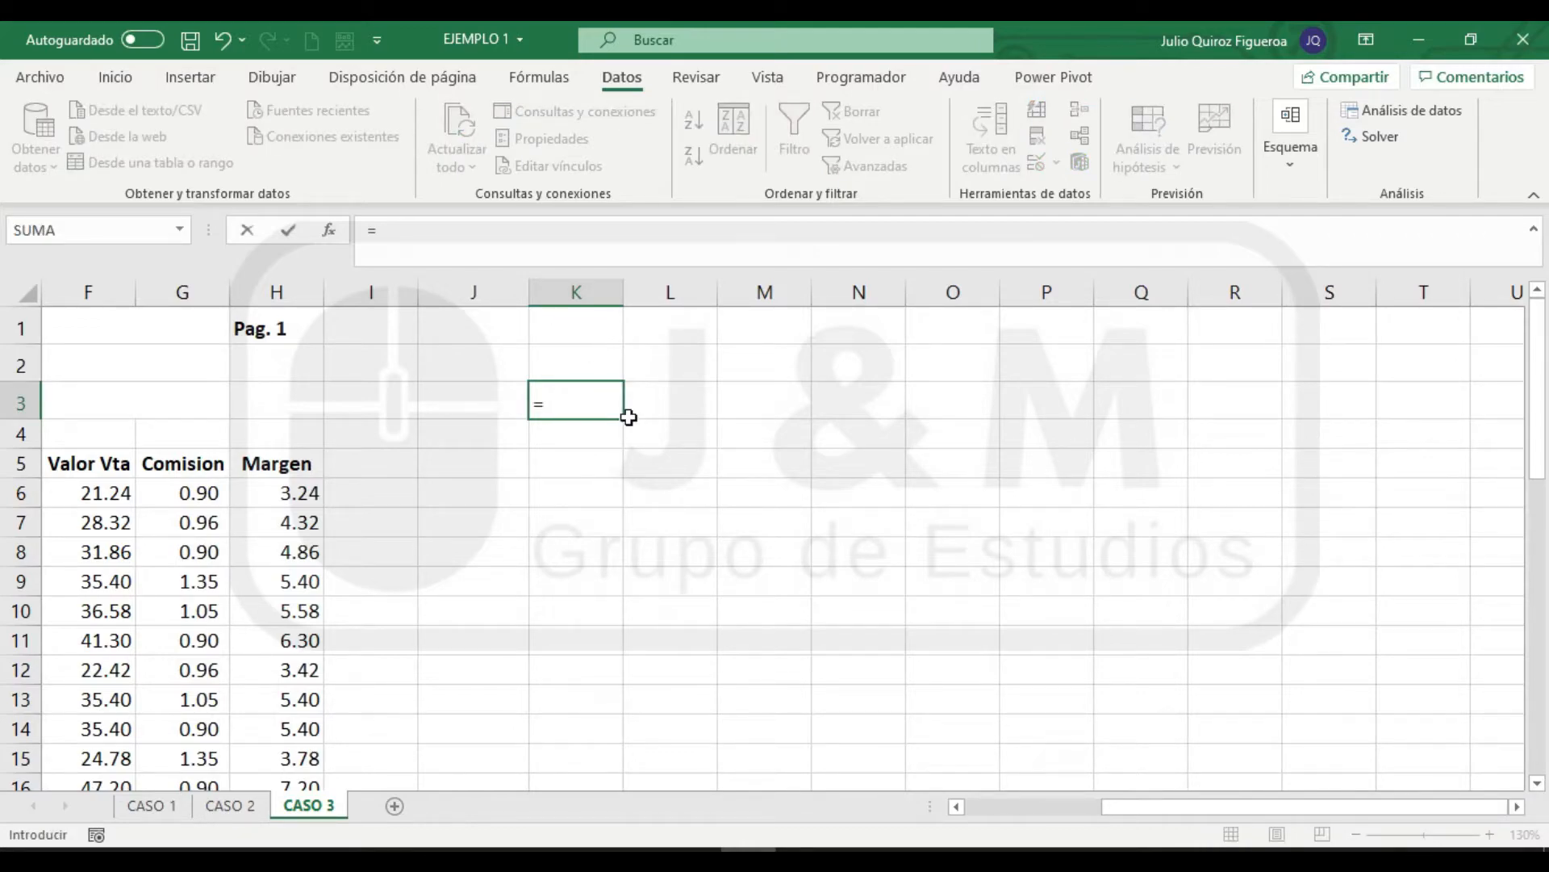
{"action": "type", "text": "A5"}
{"action": "left_click_drag", "start_coordinate": [1211, 812], "coordinate": [898, 820]}
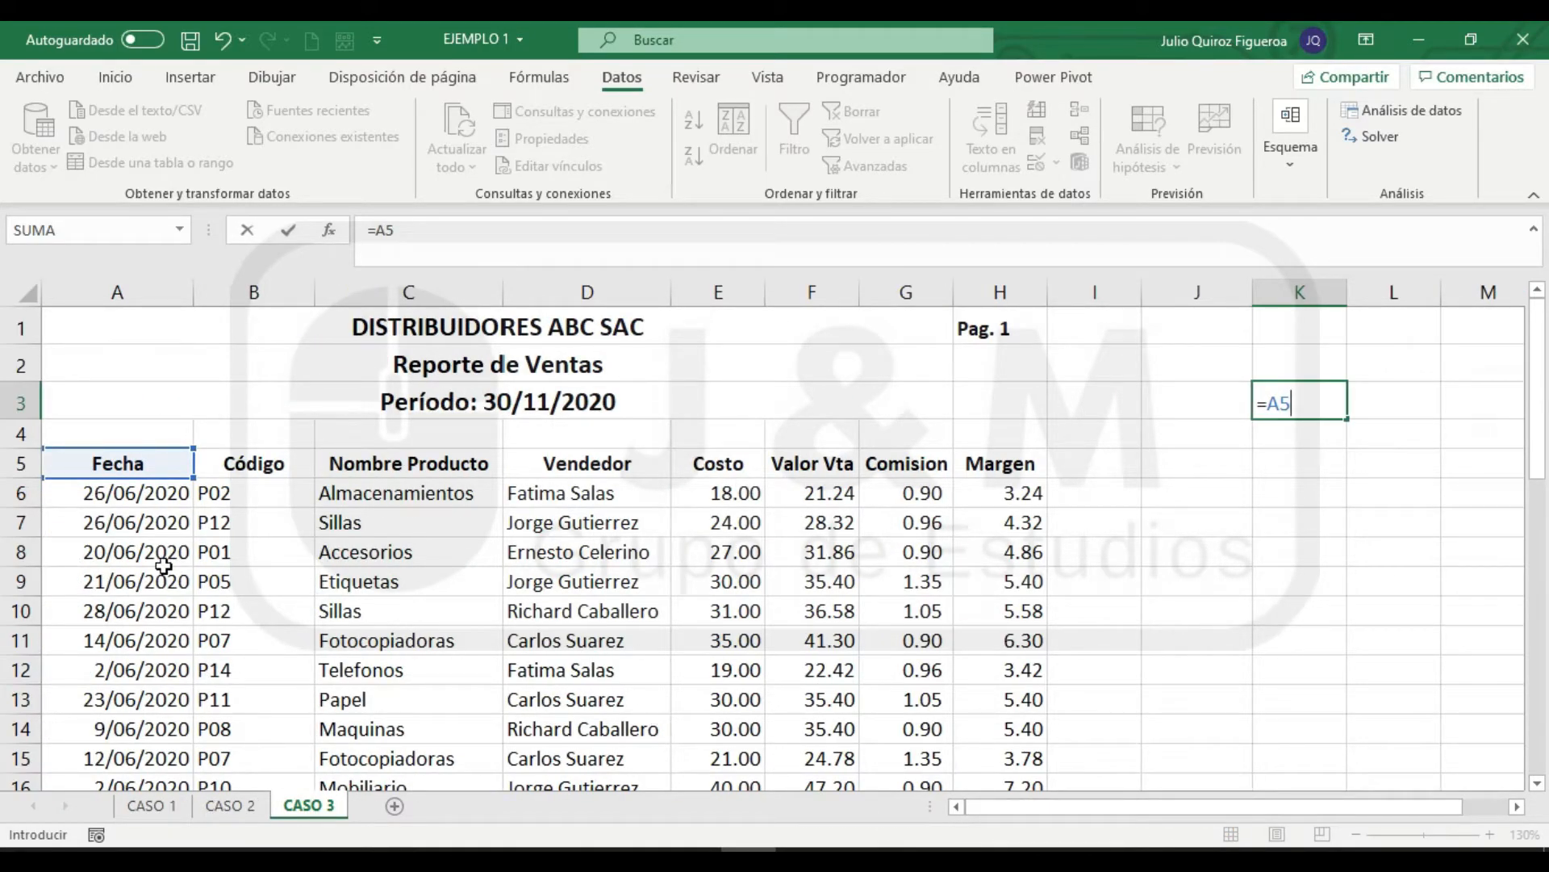
{"action": "left_click_drag", "start_coordinate": [997, 813], "coordinate": [1217, 797]}
{"action": "left_click", "coordinate": [1117, 403]}
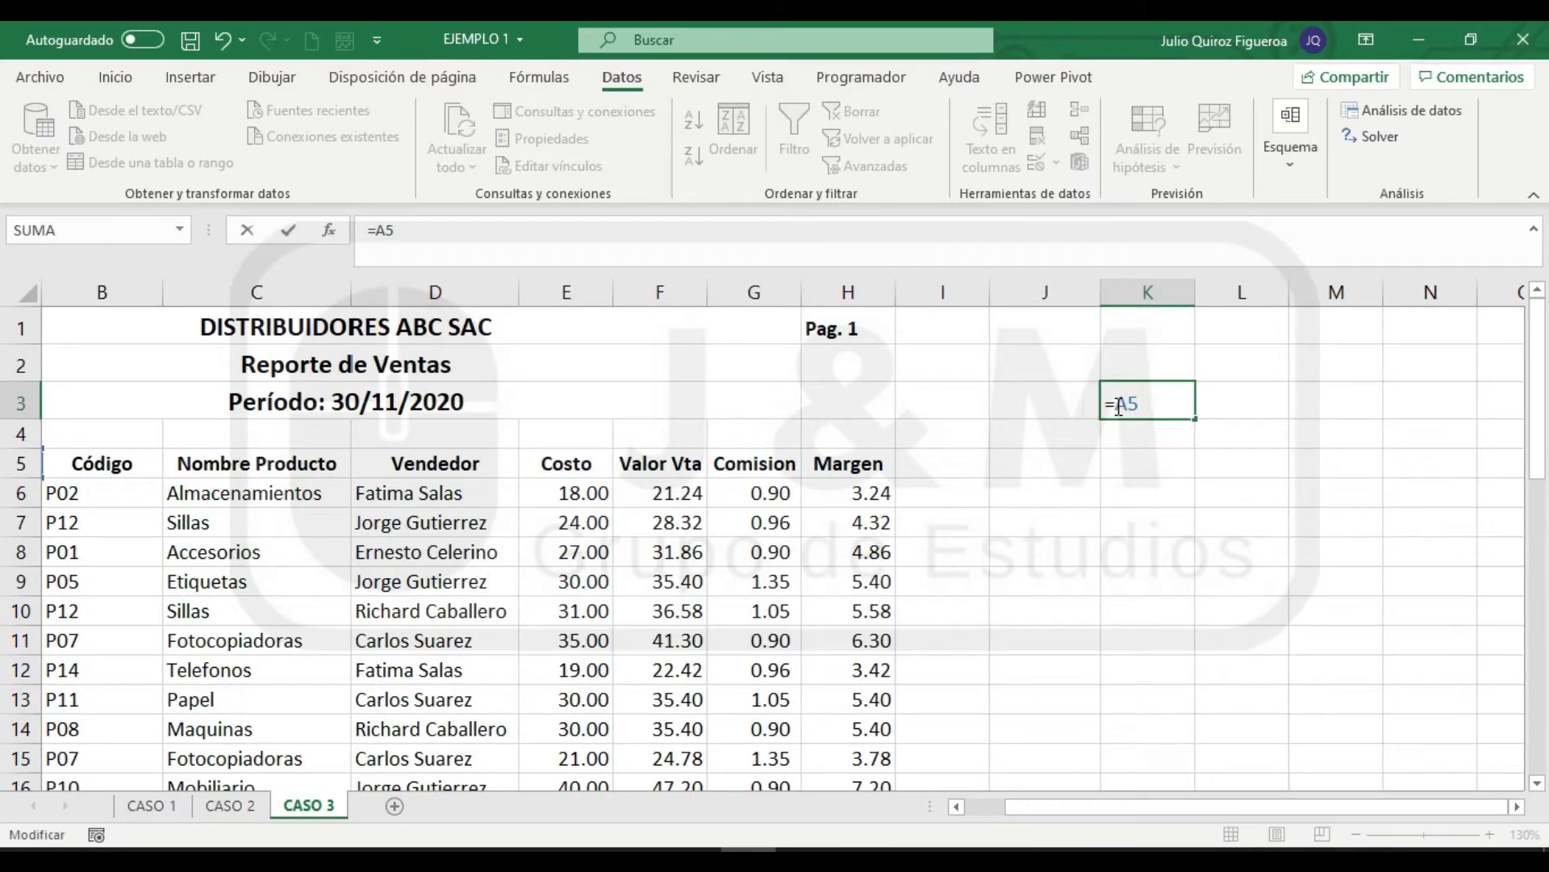
{"action": "key", "text": "F4"}
{"action": "left_click", "coordinate": [1112, 401]}
{"action": "type", "text": "\"$A$"}
{"action": "key", "text": "End"}
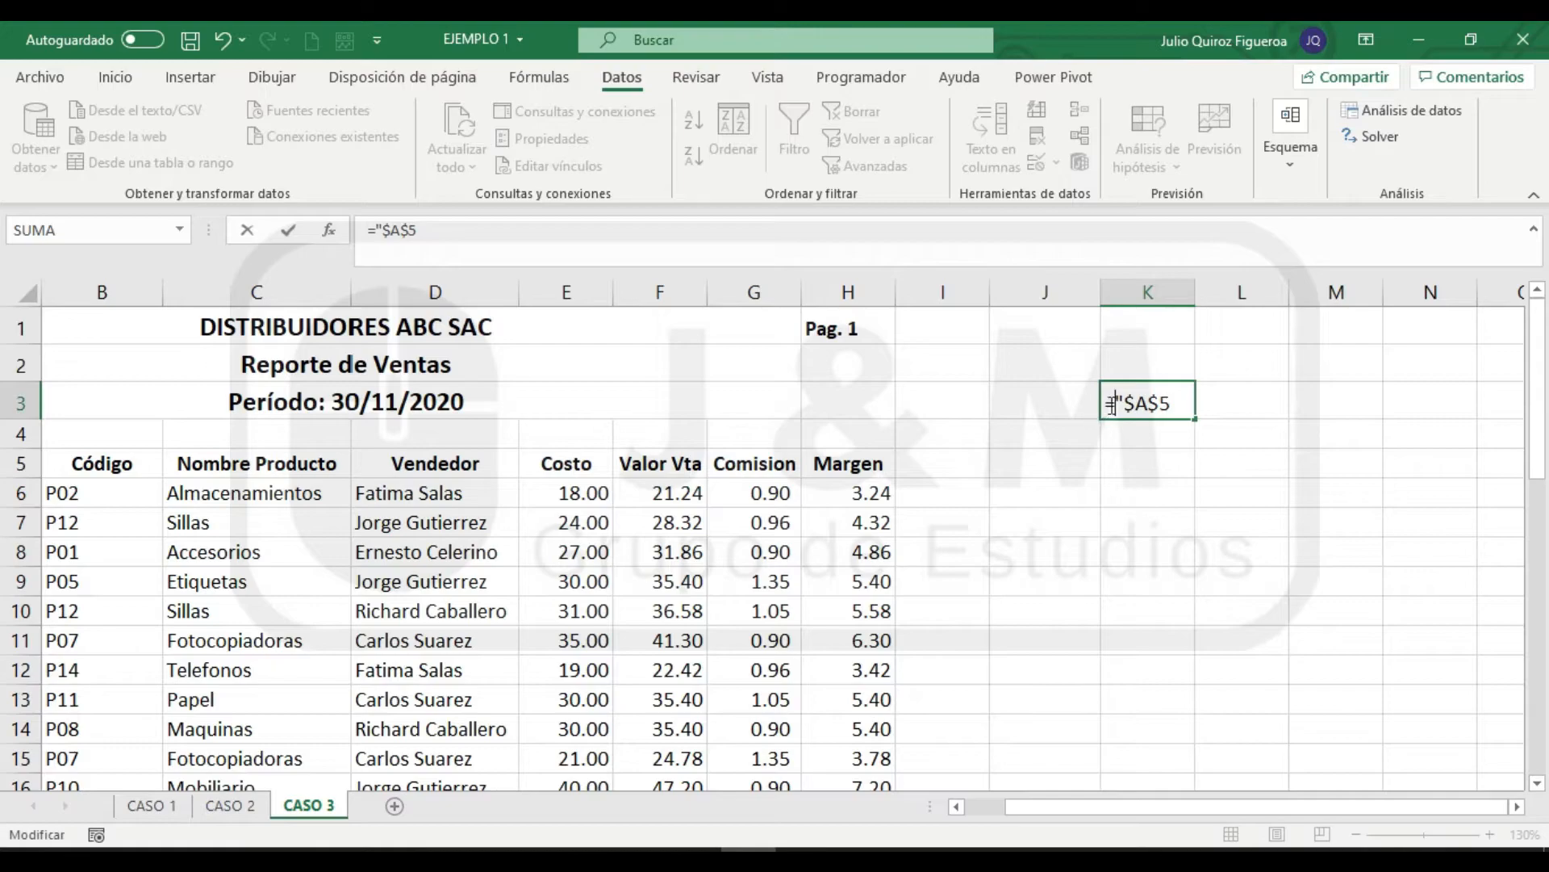
Extend the text in the K3 formula to "$A$5:$H" and append the & operator
{"action": "left_click_drag", "start_coordinate": [1112, 403], "coordinate": [1178, 404]}
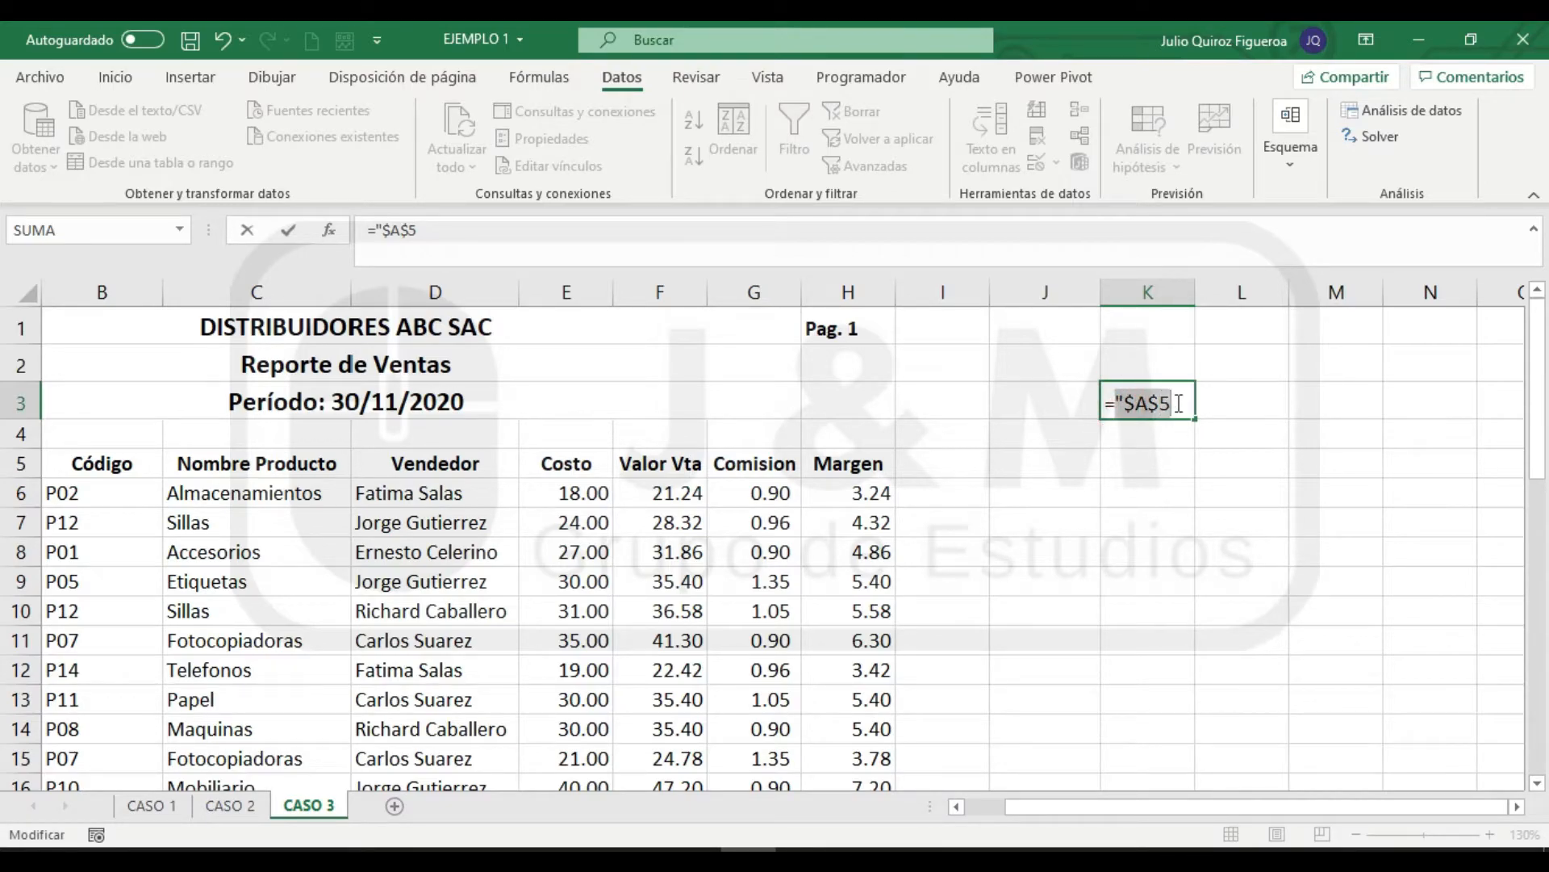
{"action": "key", "text": "End"}
{"action": "type", "text": ":"}
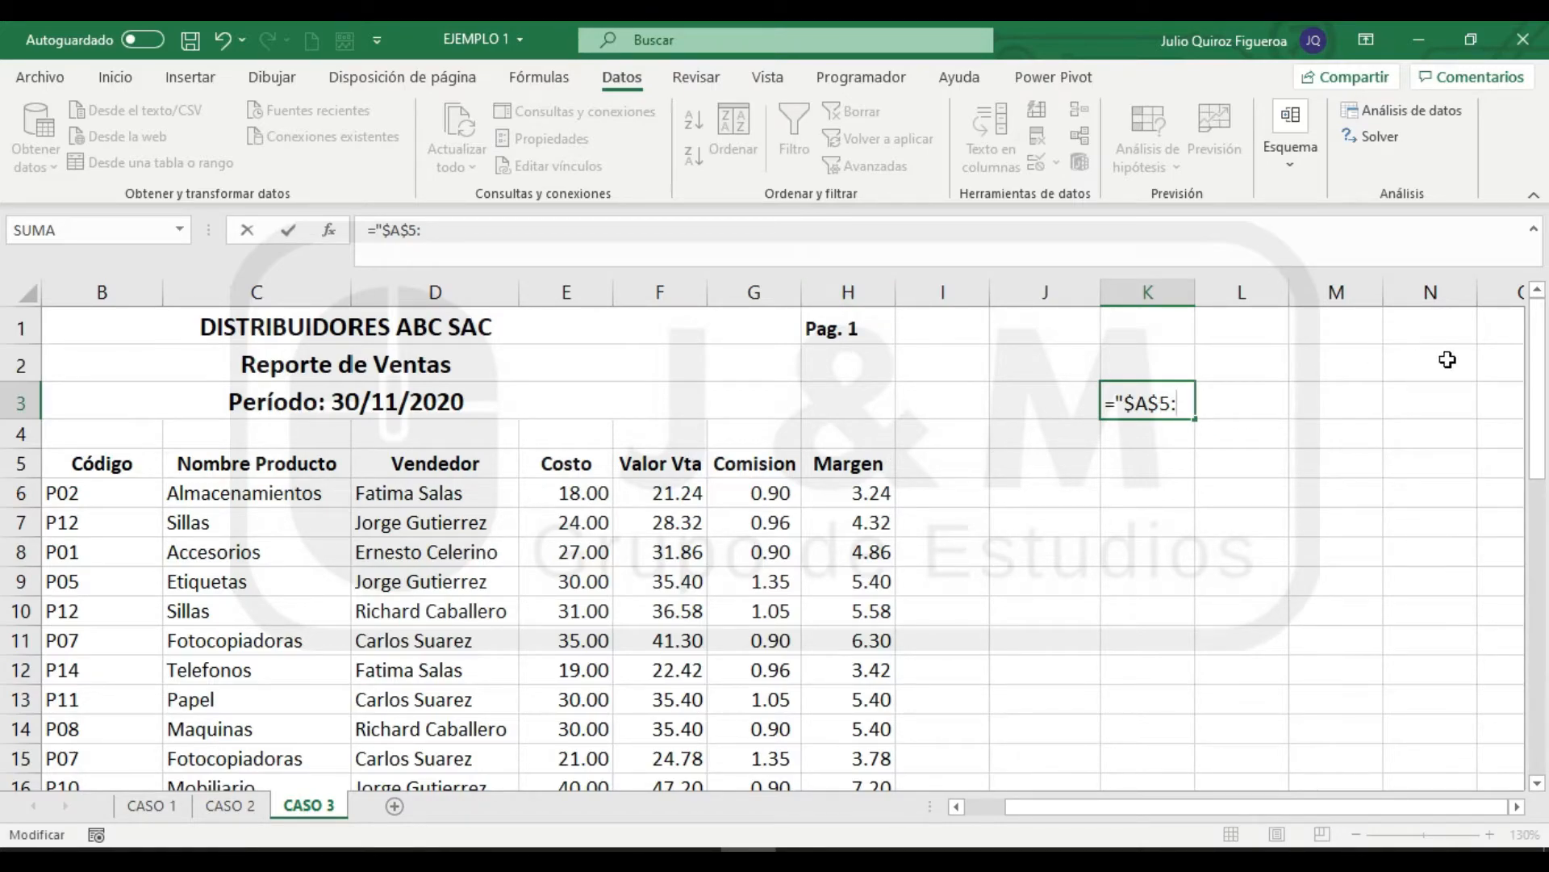
{"action": "type", "text": "$H\""}
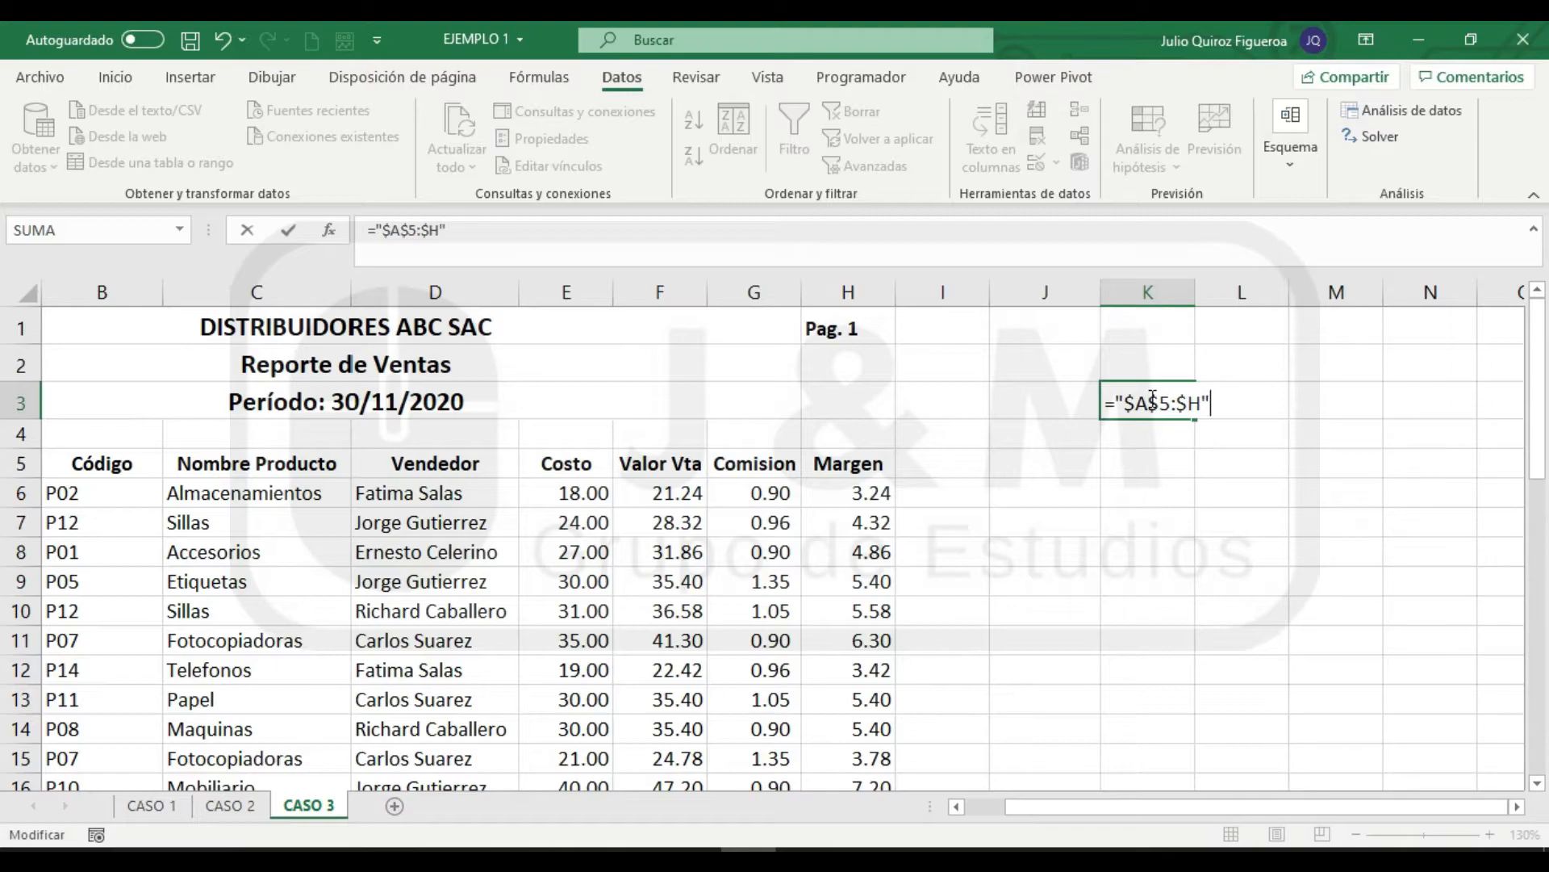
{"action": "type", "text": "&"}
Append an SI function to the K3 formula, with H5:H1048576 as the range of its logical test
{"action": "left_click", "coordinate": [1517, 806]}
{"action": "left_click", "coordinate": [1518, 806]}
{"action": "left_click", "coordinate": [1517, 806]}
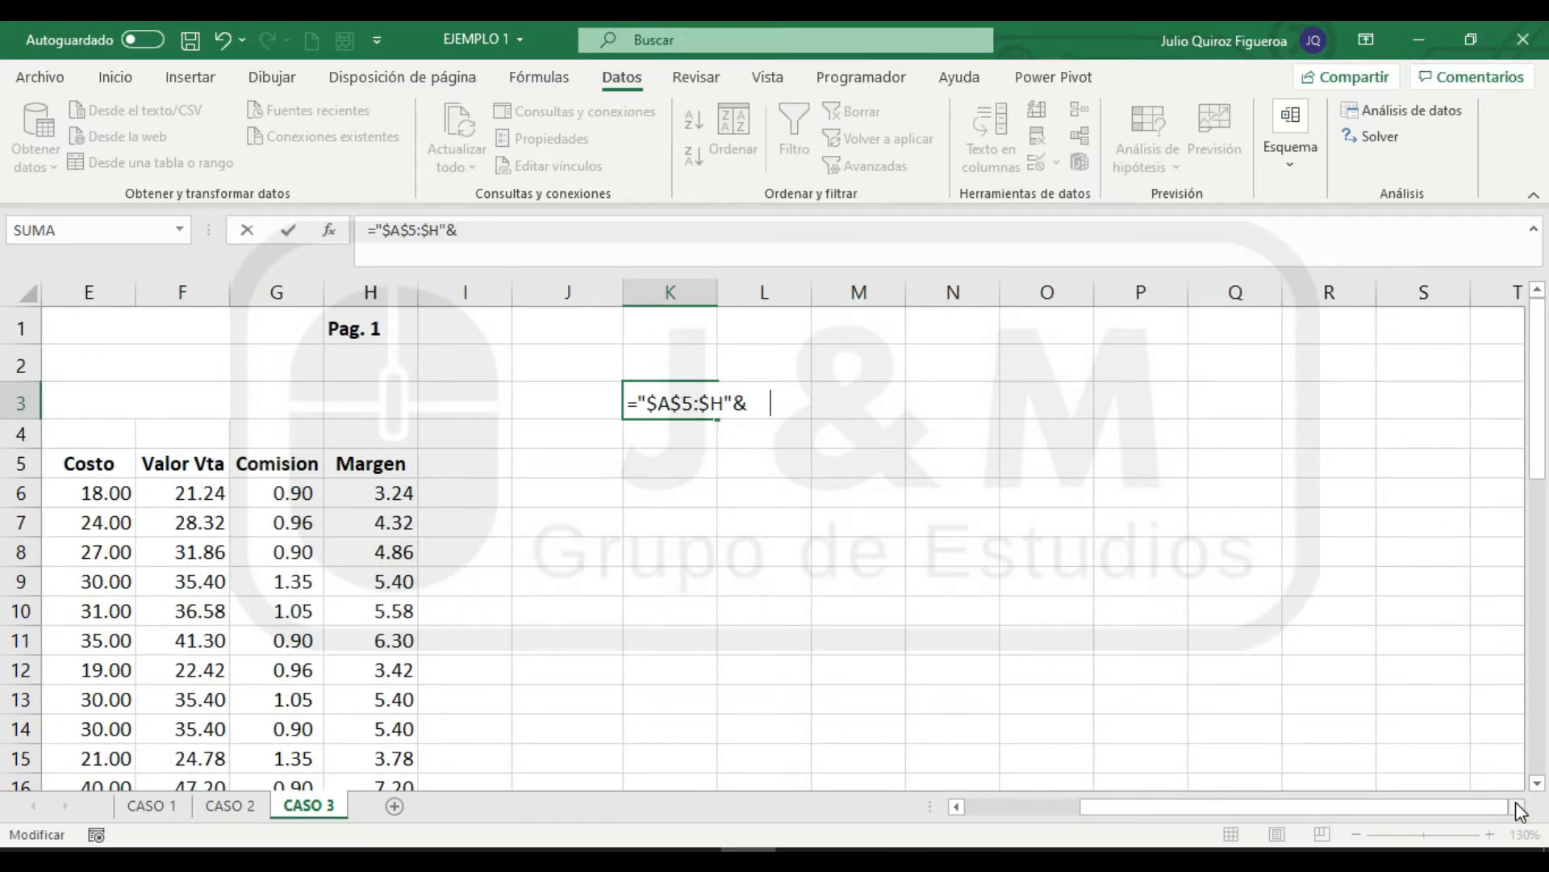
{"action": "type", "text": "SI("}
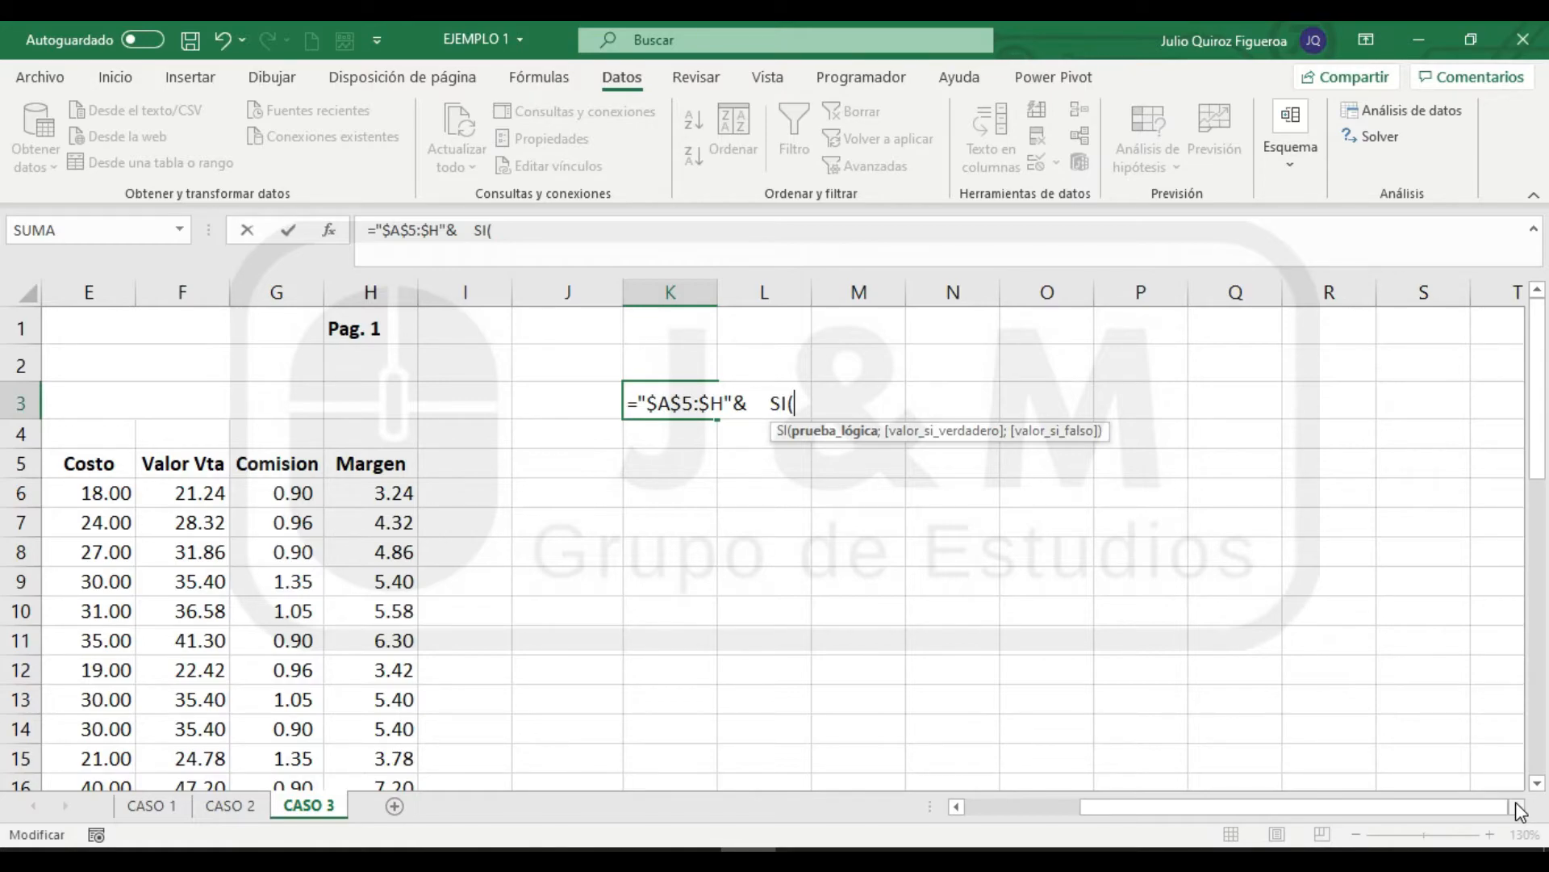
{"action": "type", "text": "H5"}
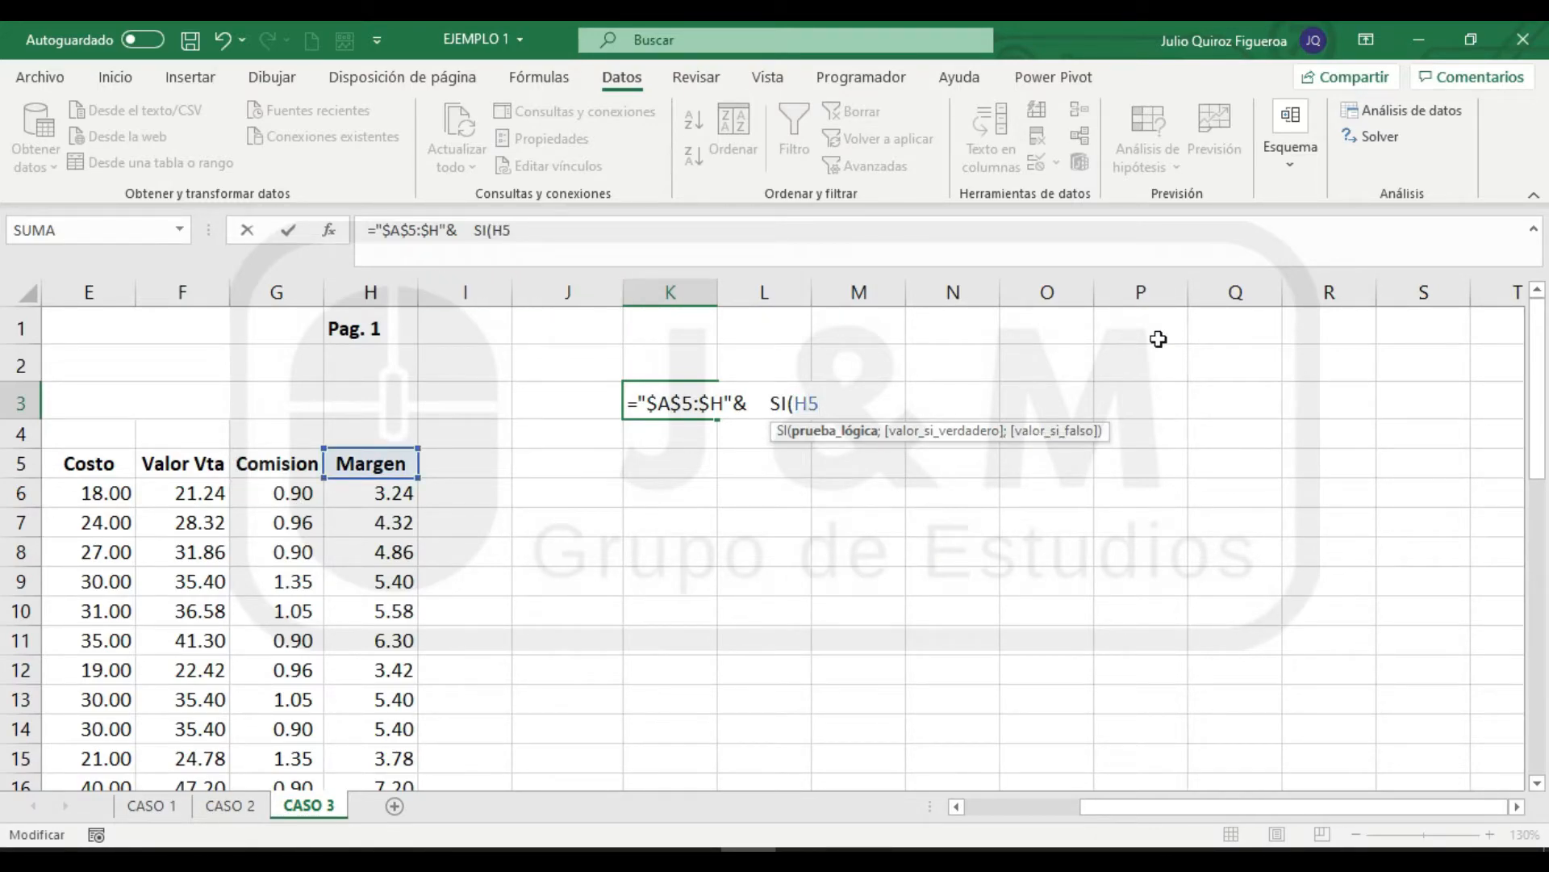
{"action": "type", "text": ":"}
{"action": "type", "text": "H"}
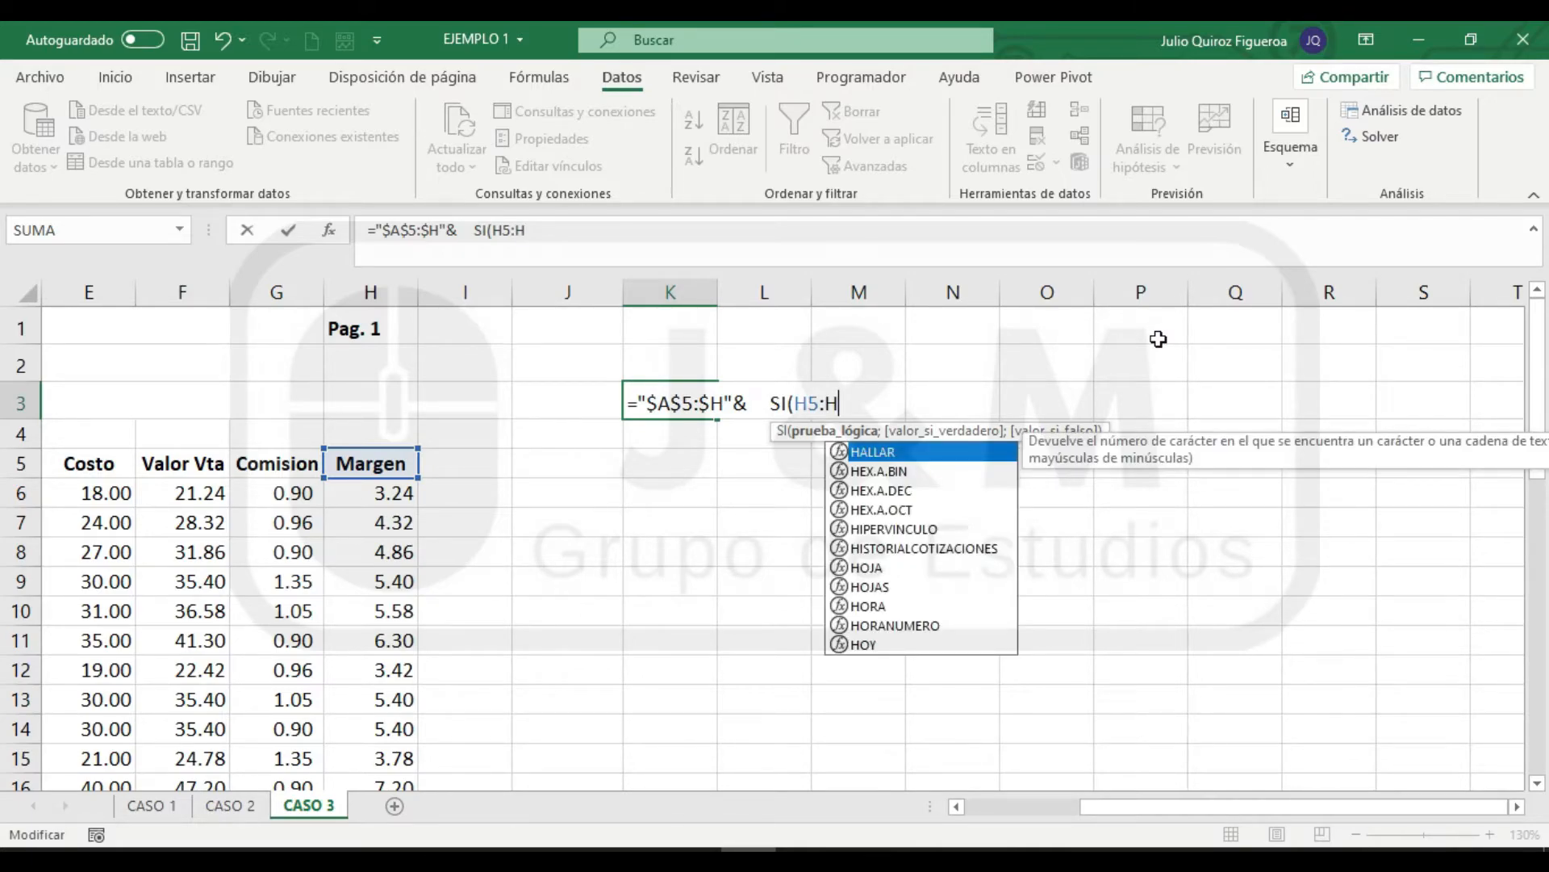
{"action": "type", "text": "104"}
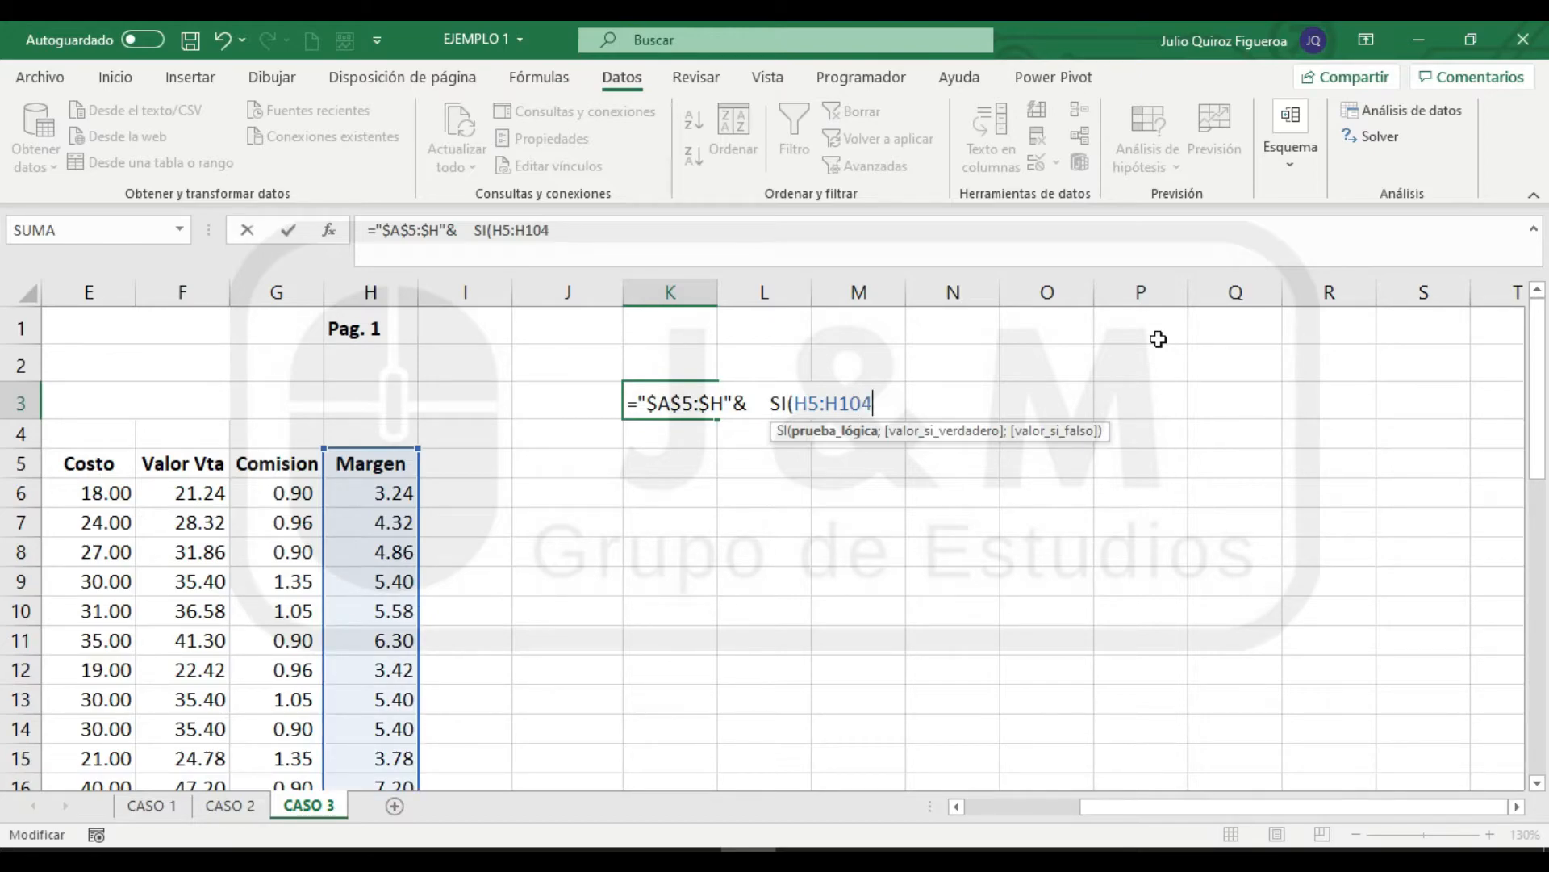
{"action": "type", "text": "8576"}
Make the range absolute as $H$5:$H$1048576 and complete the SI function with <>"";1;0)
{"action": "double_click", "coordinate": [797, 403]}
{"action": "left_click_drag", "start_coordinate": [796, 404], "coordinate": [920, 394]}
{"action": "key", "text": "F4"}
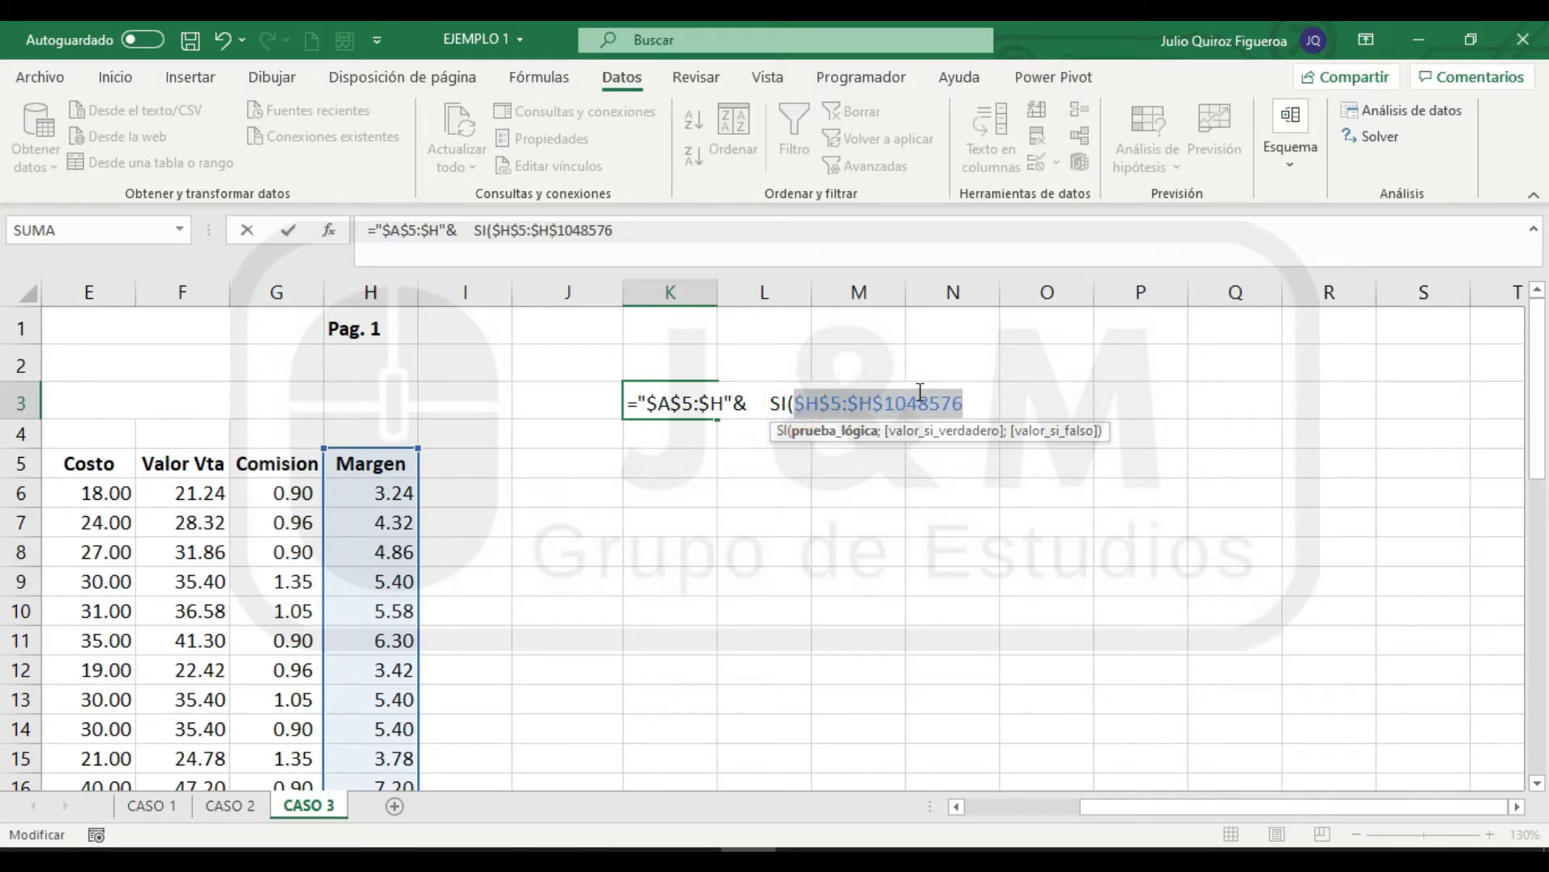
{"action": "left_click", "coordinate": [968, 403]}
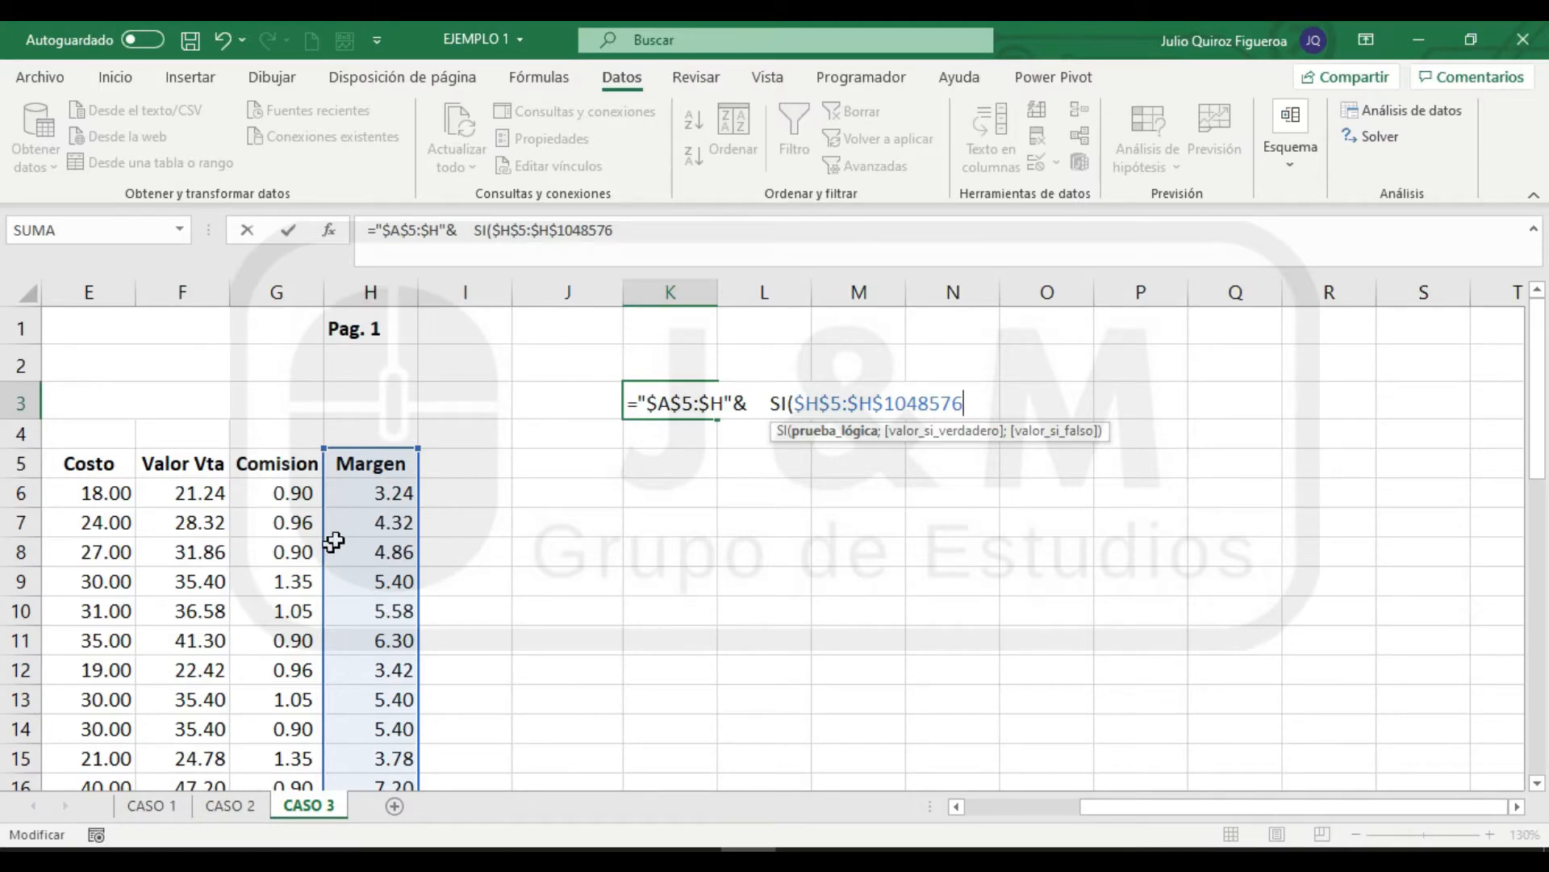
{"action": "type", "text": "<>\"\";1"}
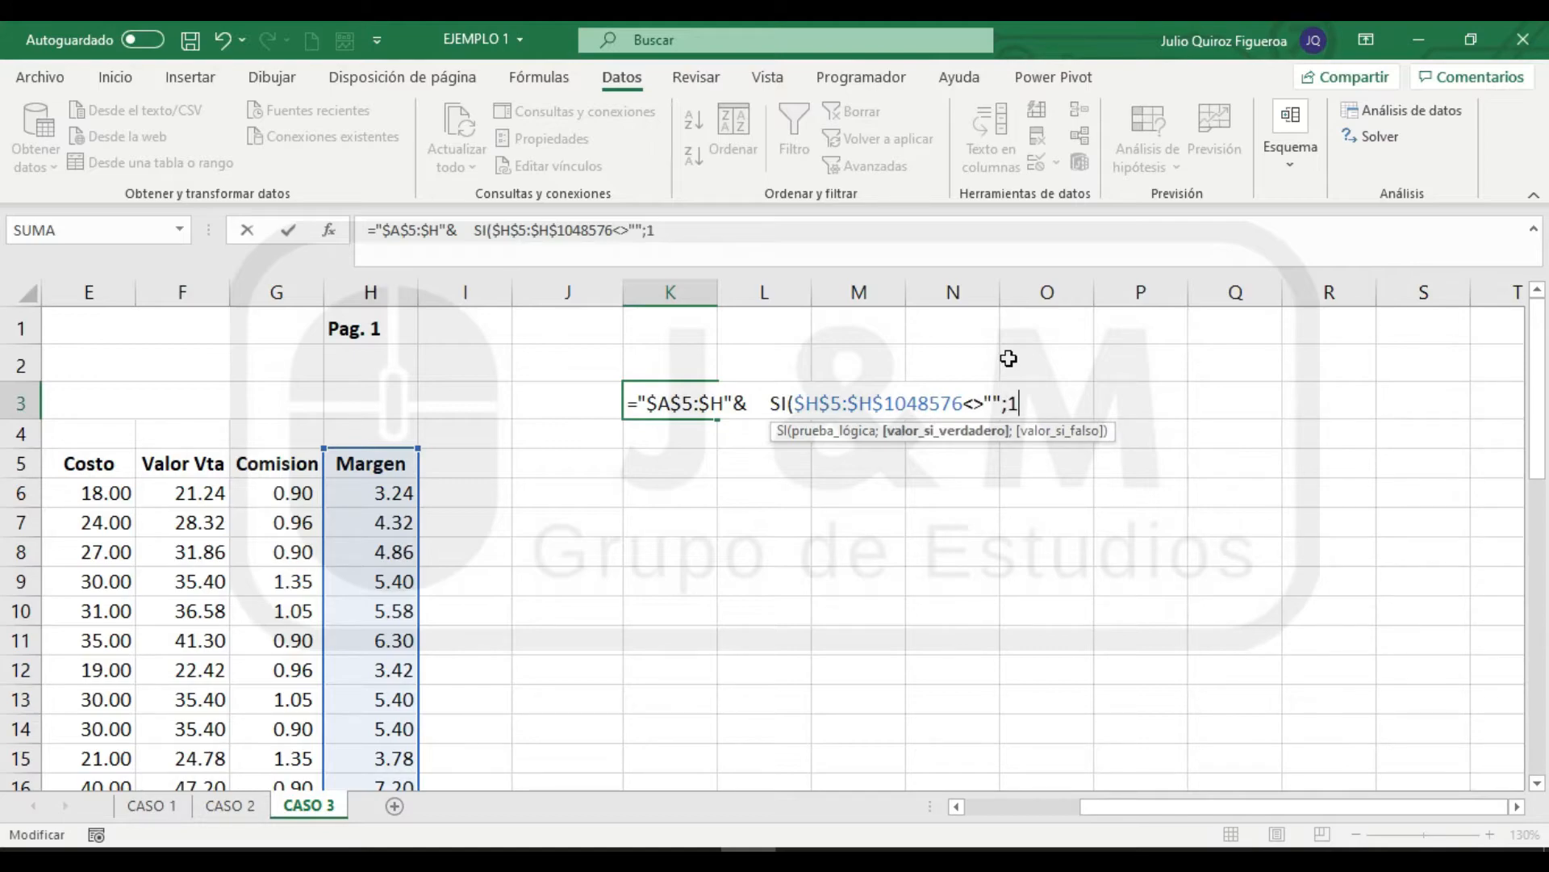
{"action": "type", "text": ";0)"}
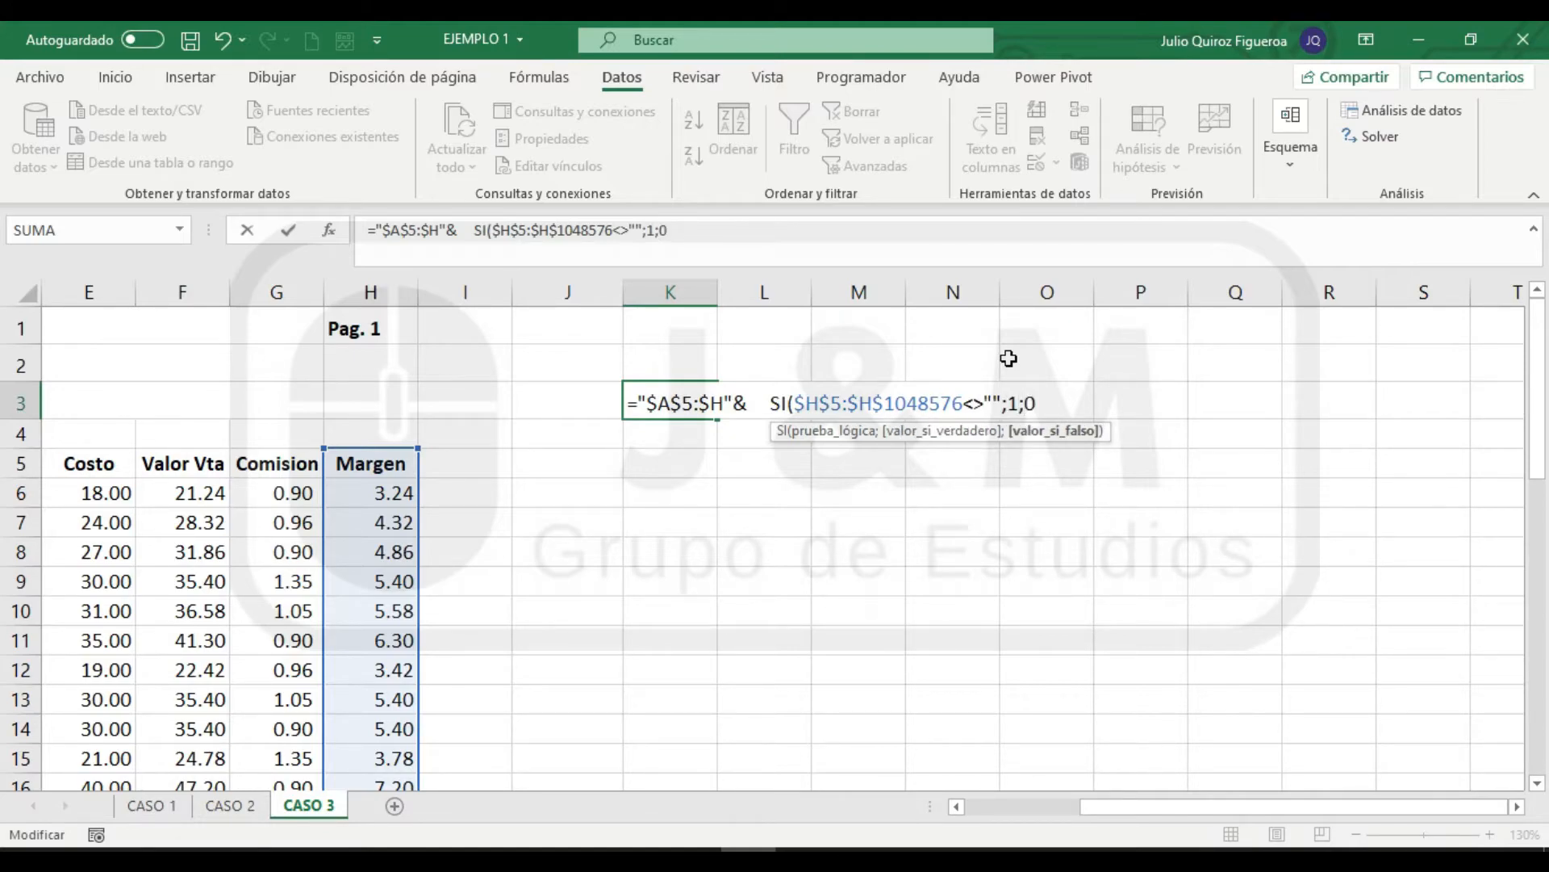
Evaluate only the SI portion of the K3 formula to inspect its array, and undo the evaluation
{"action": "left_click", "coordinate": [772, 403]}
{"action": "left_click_drag", "start_coordinate": [773, 404], "coordinate": [1086, 396]}
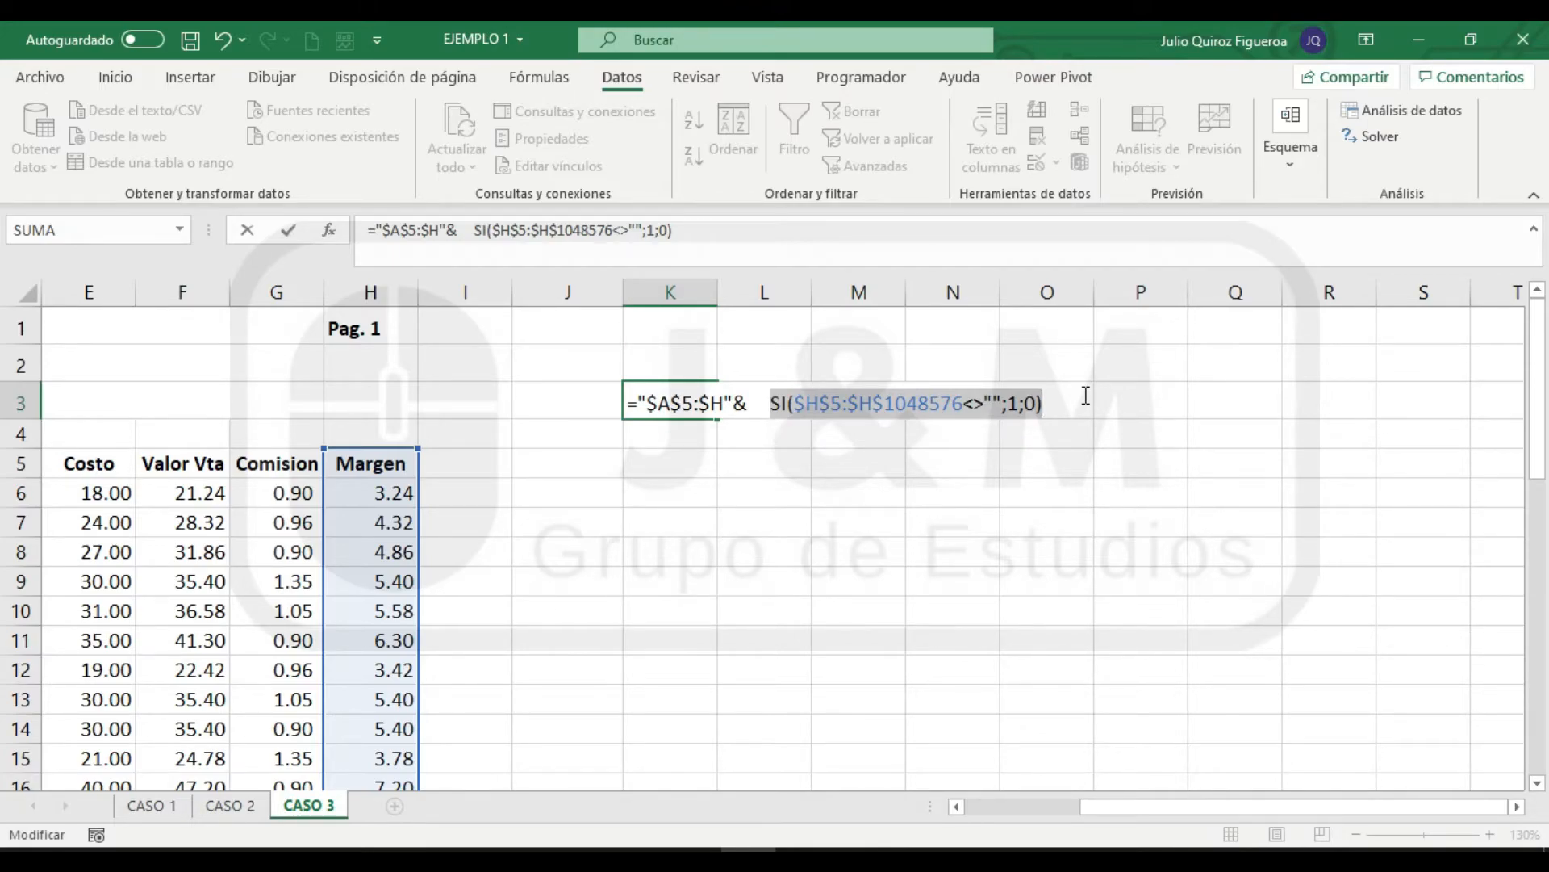
{"action": "key", "text": "F9"}
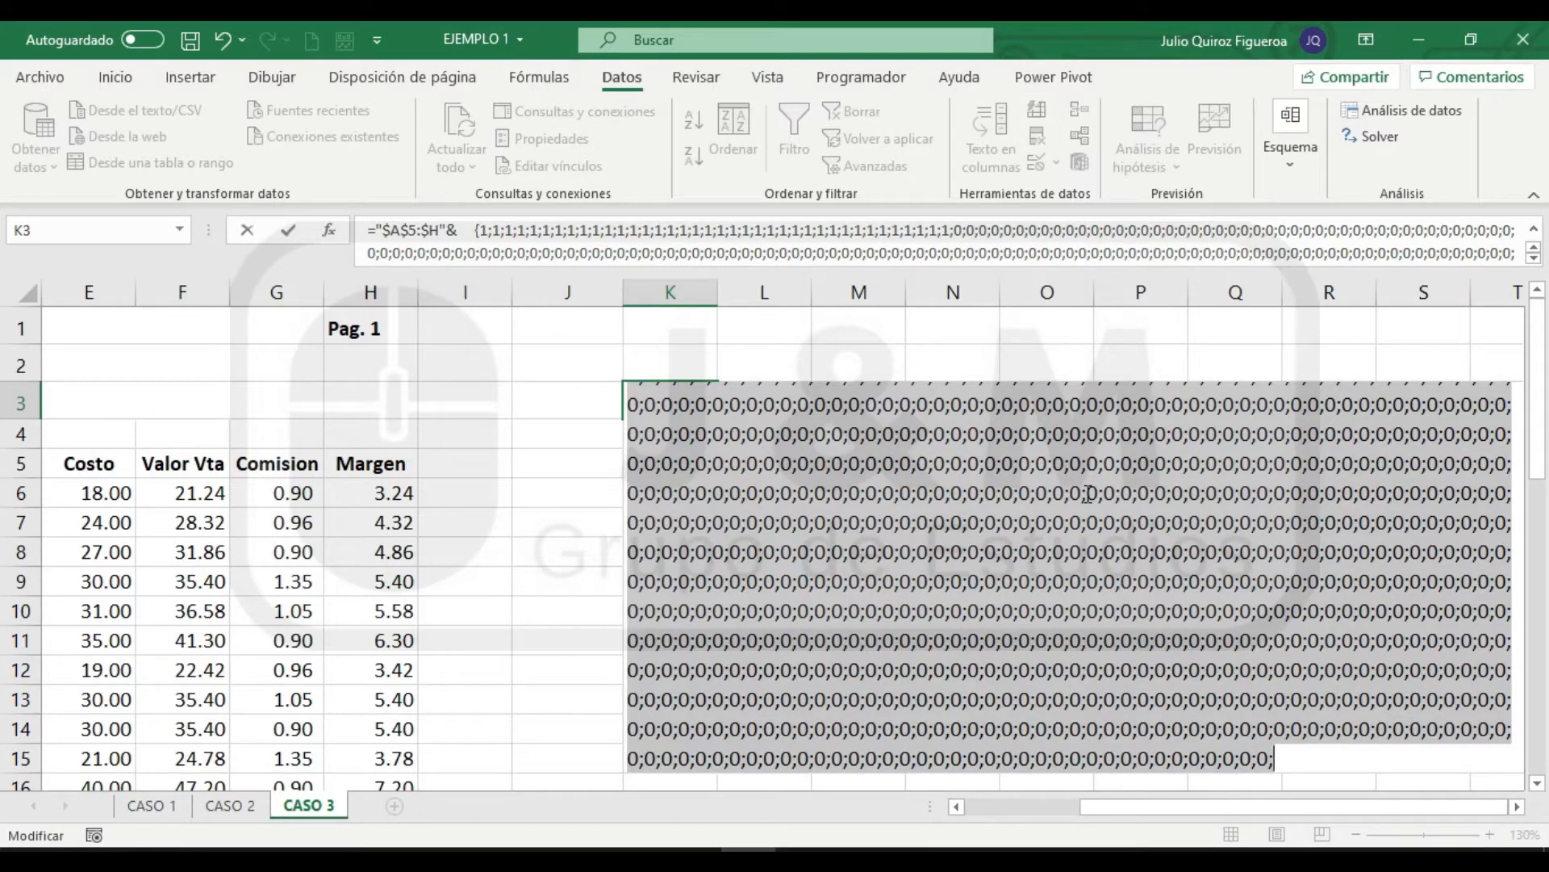
{"action": "left_click", "coordinate": [225, 33]}
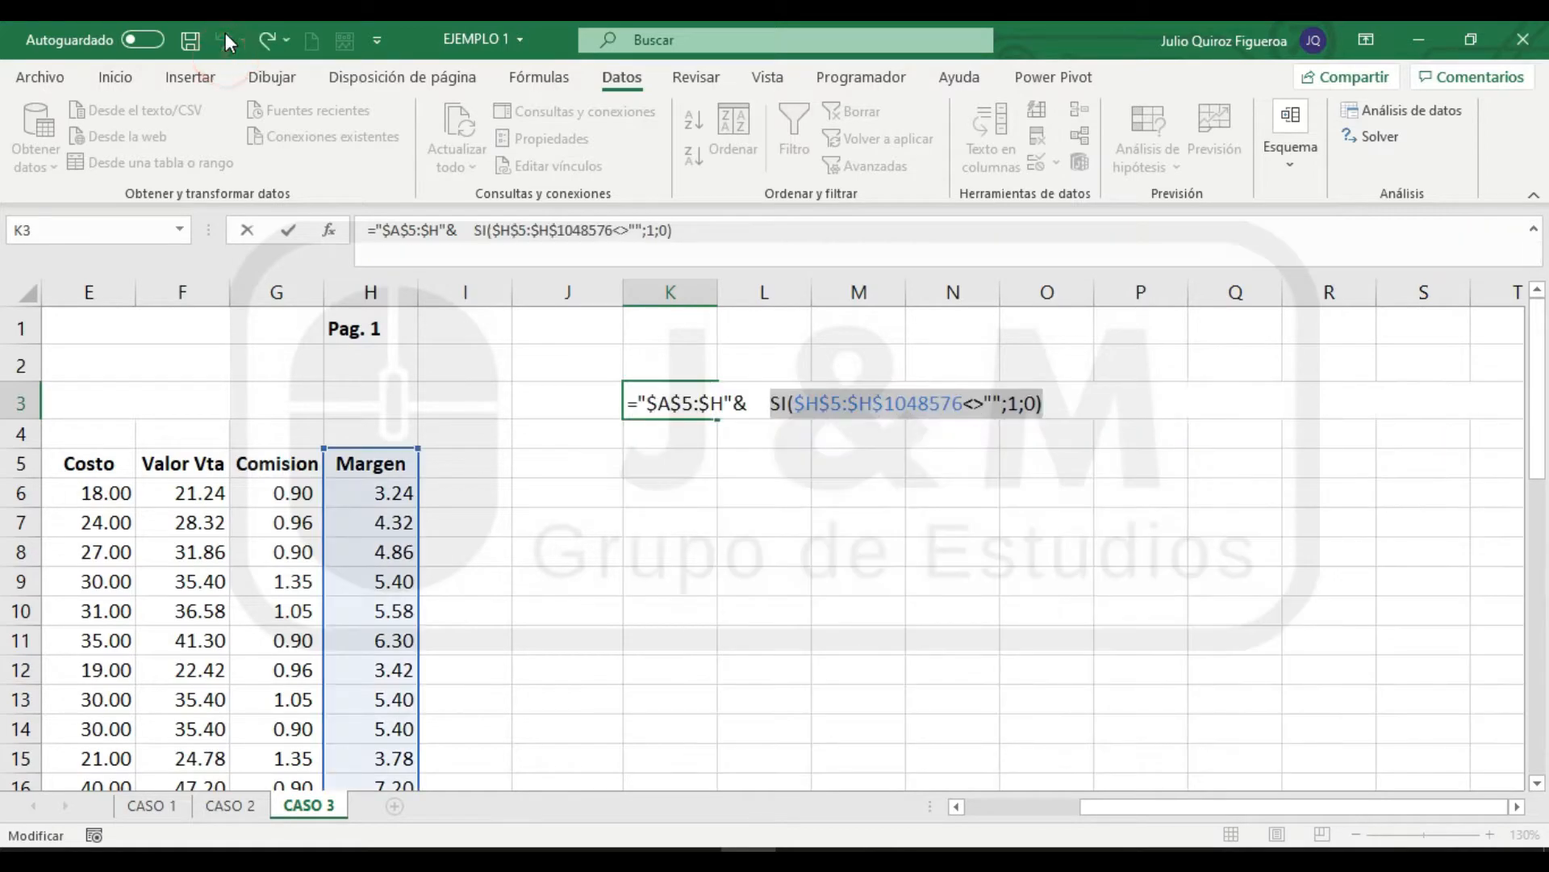
Wrap the SI function in SUMA, giving SUMA(SI($H$5:$H$1048576<>"";1;0)), and select that whole expression within the formula
{"action": "left_click", "coordinate": [764, 403]}
{"action": "type", "text": "SUMA("}
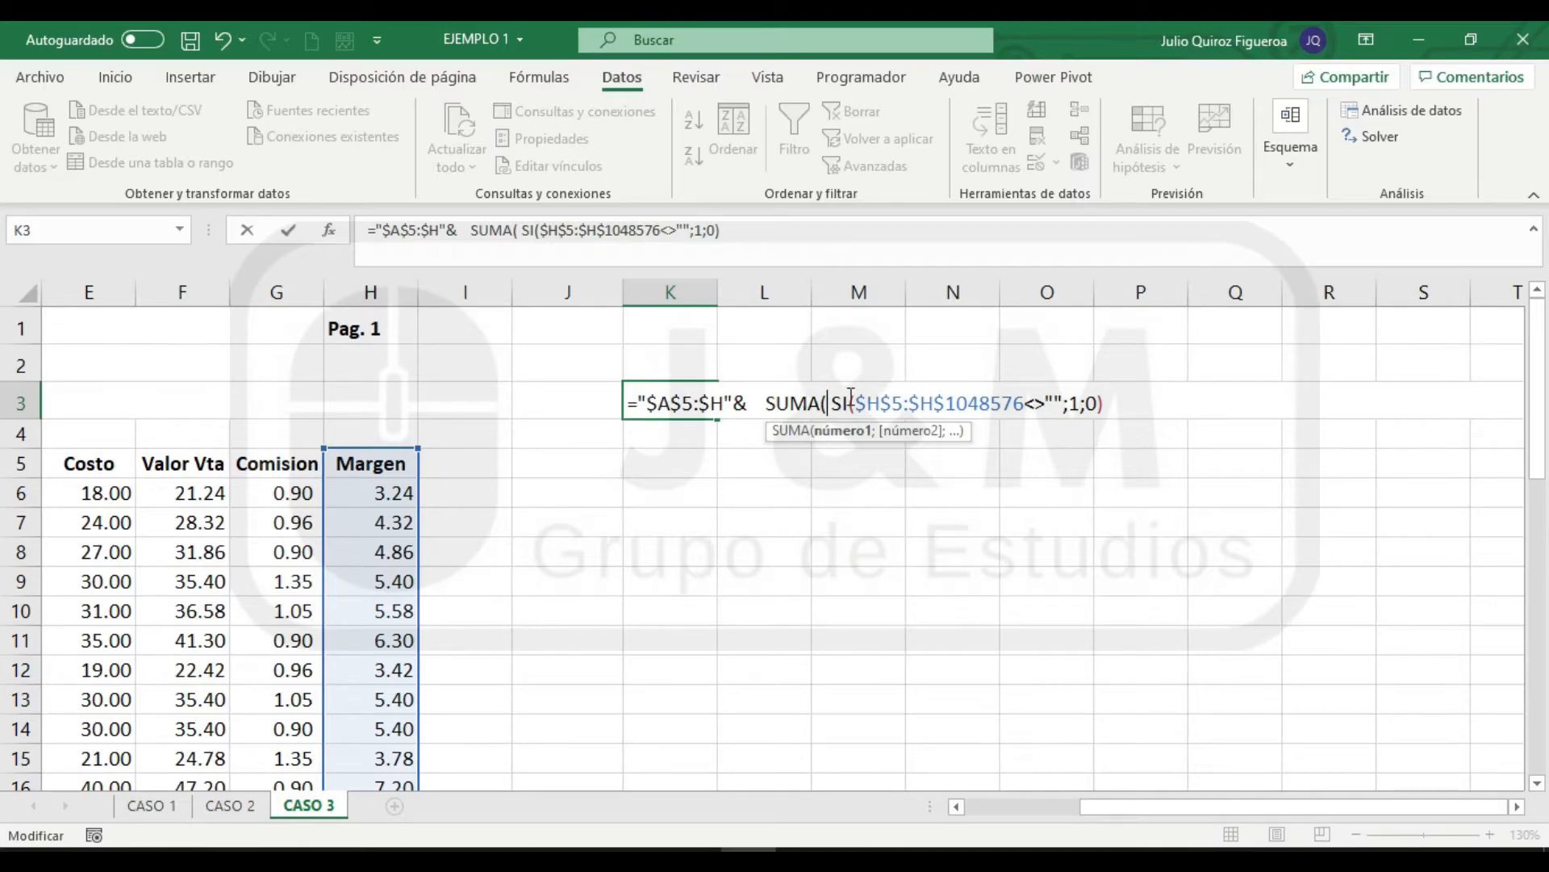
{"action": "left_click", "coordinate": [835, 399]}
{"action": "key", "text": "BackSpace"}
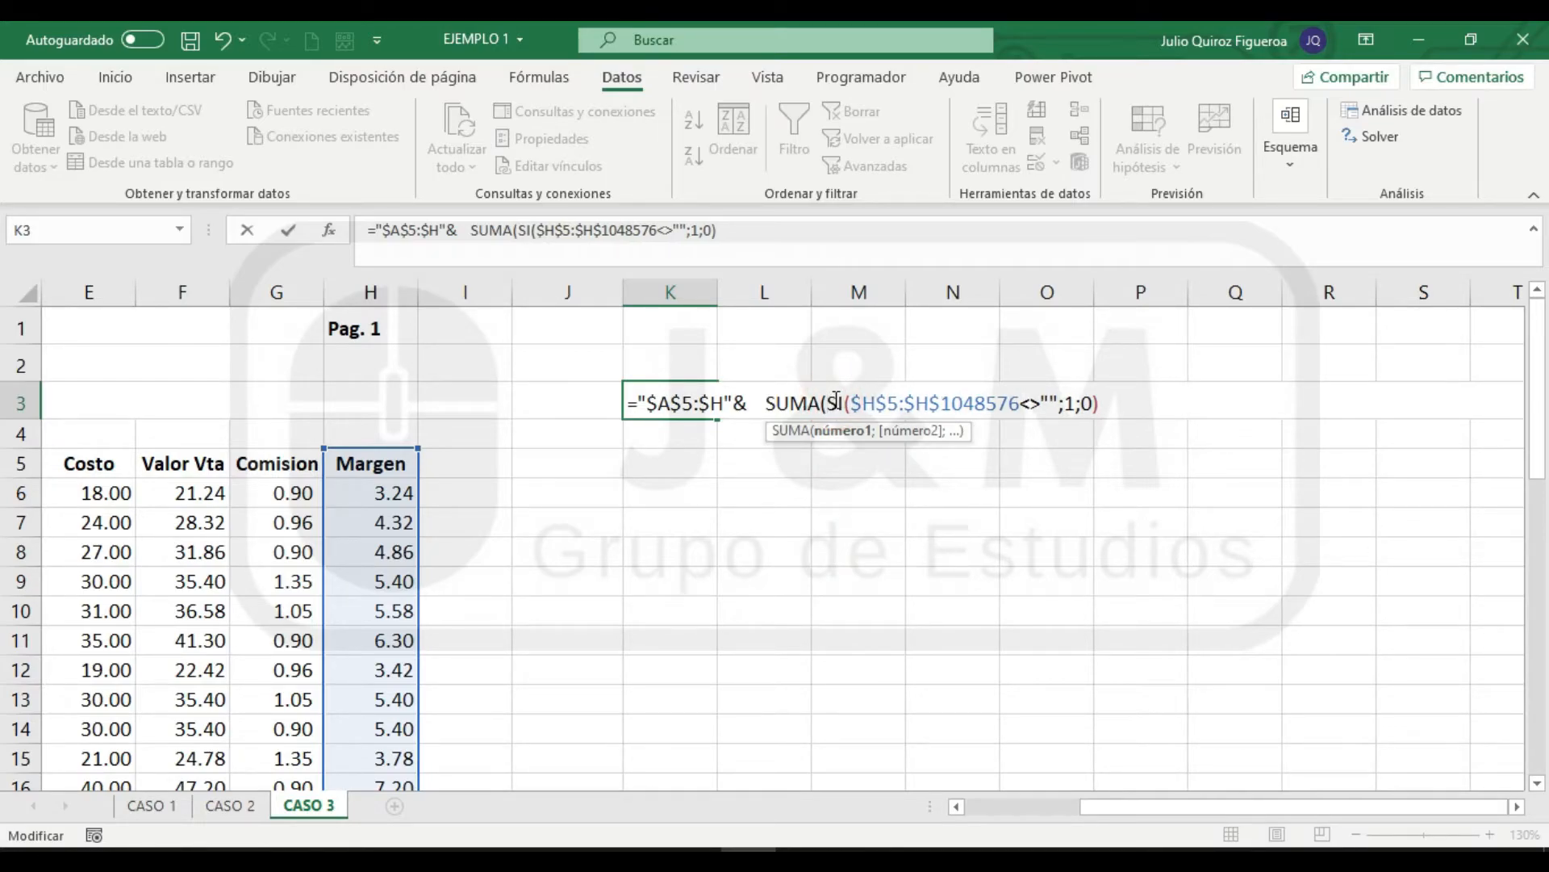
{"action": "left_click", "coordinate": [1100, 402]}
{"action": "type", "text": ")"}
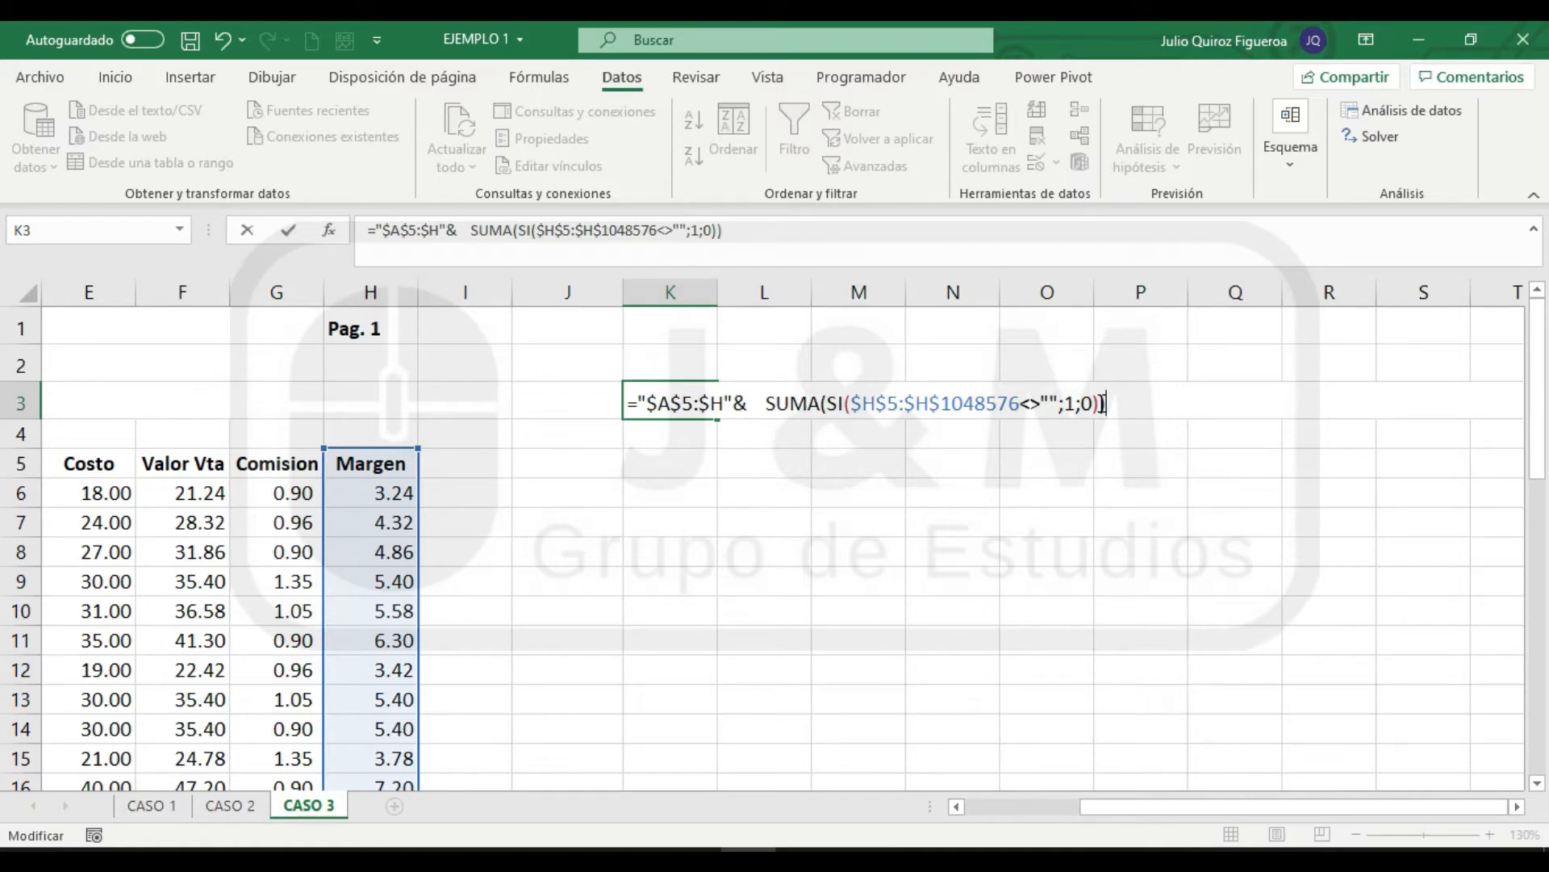
{"action": "left_click_drag", "start_coordinate": [763, 402], "coordinate": [1130, 383]}
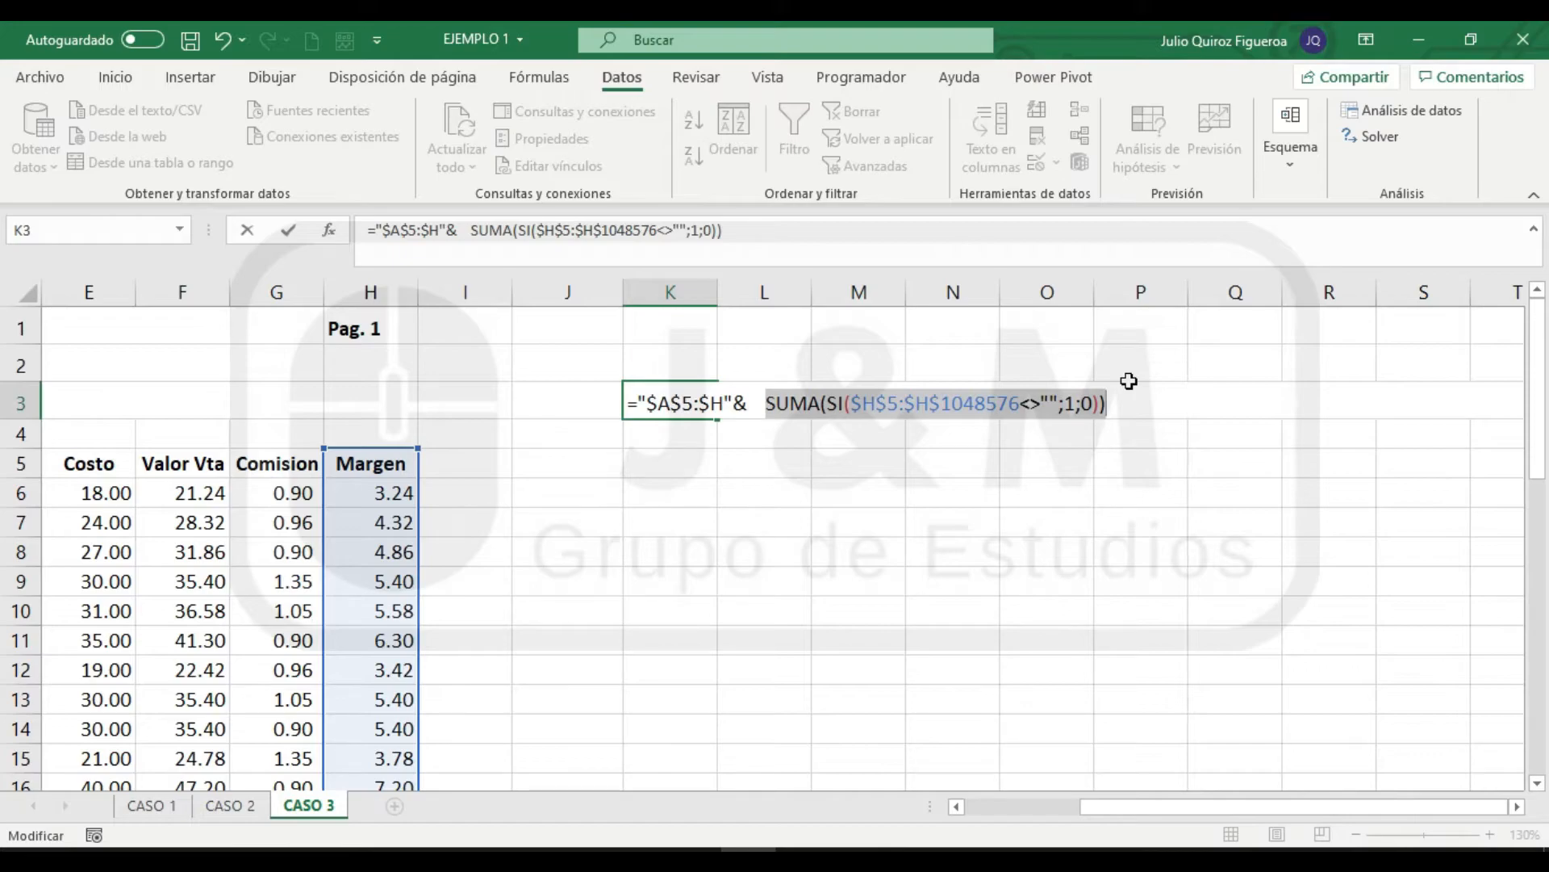
Evaluate the SUMA portion of the K3 formula, compare it with the last data row of the sheet, and undo the evaluation
{"action": "key", "text": "F9"}
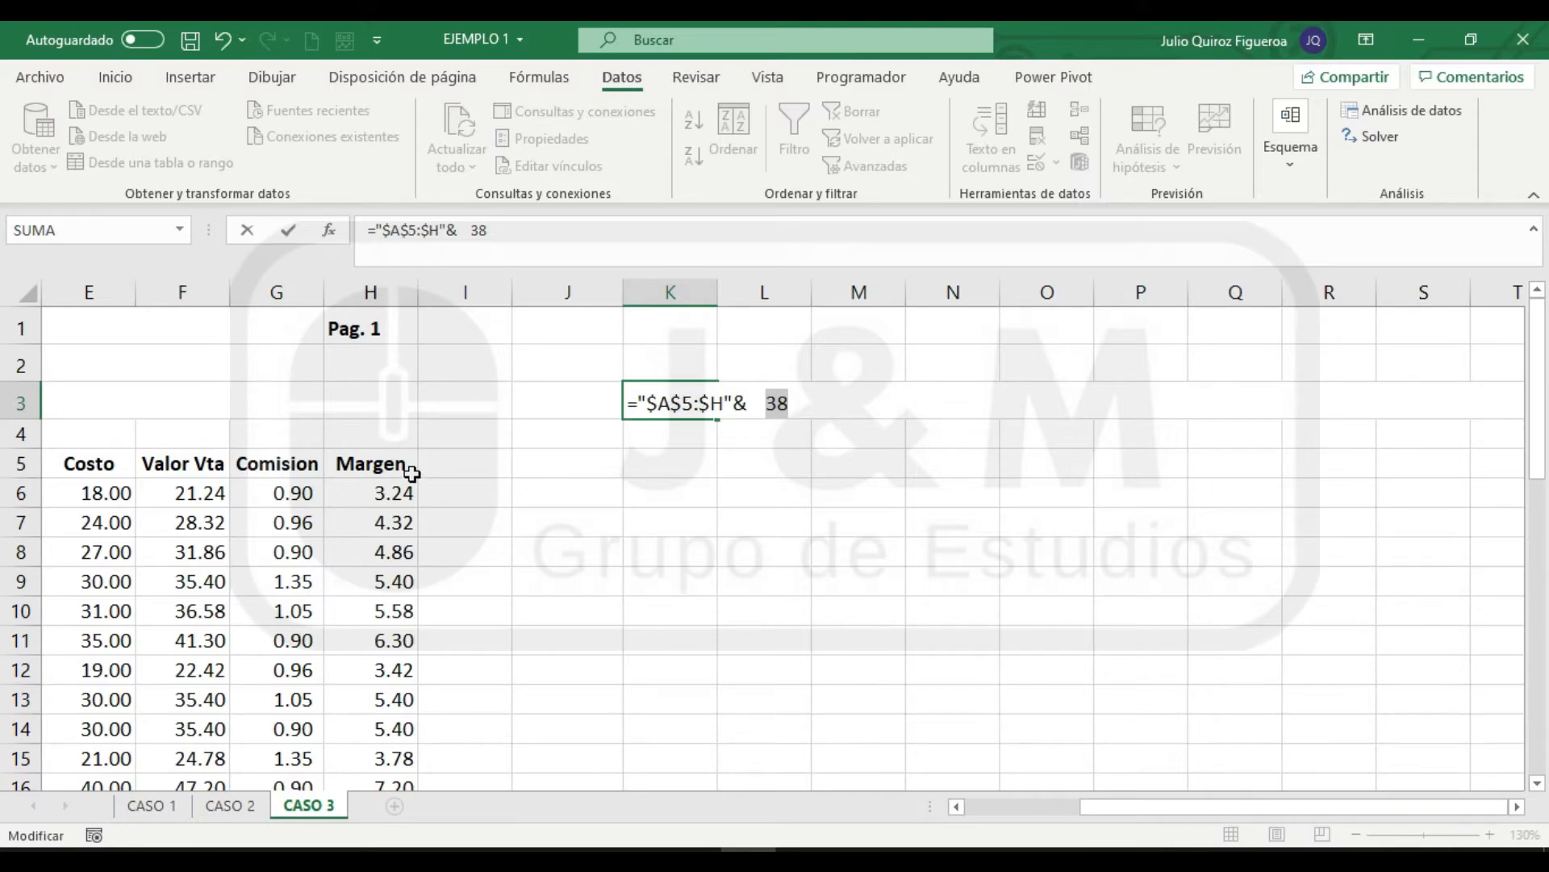
{"action": "left_click_drag", "start_coordinate": [1537, 367], "coordinate": [1543, 699]}
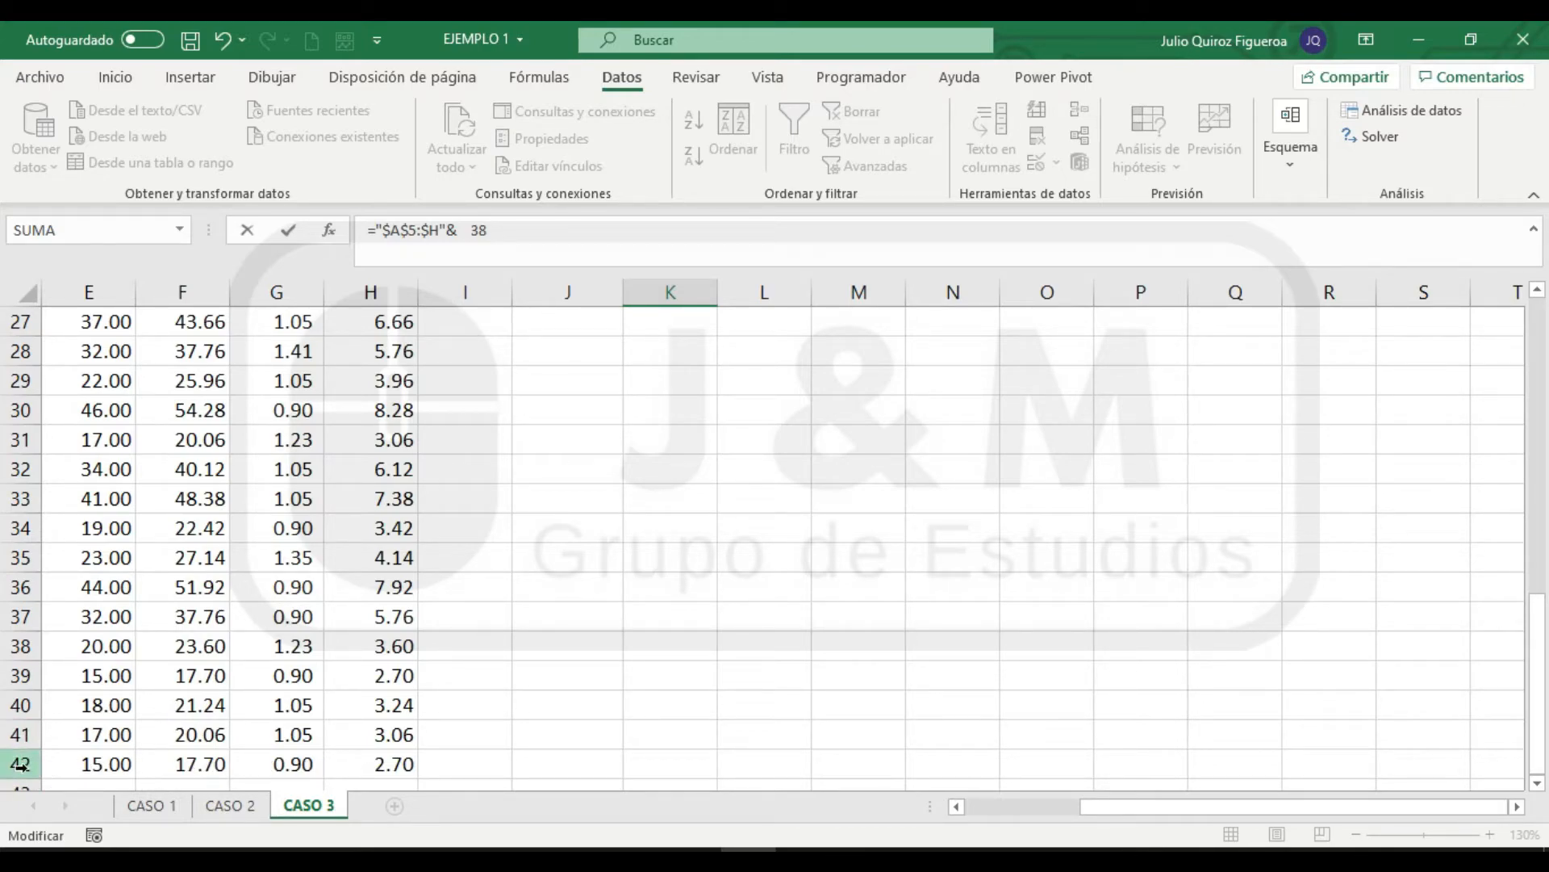
{"action": "left_click_drag", "start_coordinate": [1539, 646], "coordinate": [1539, 355]}
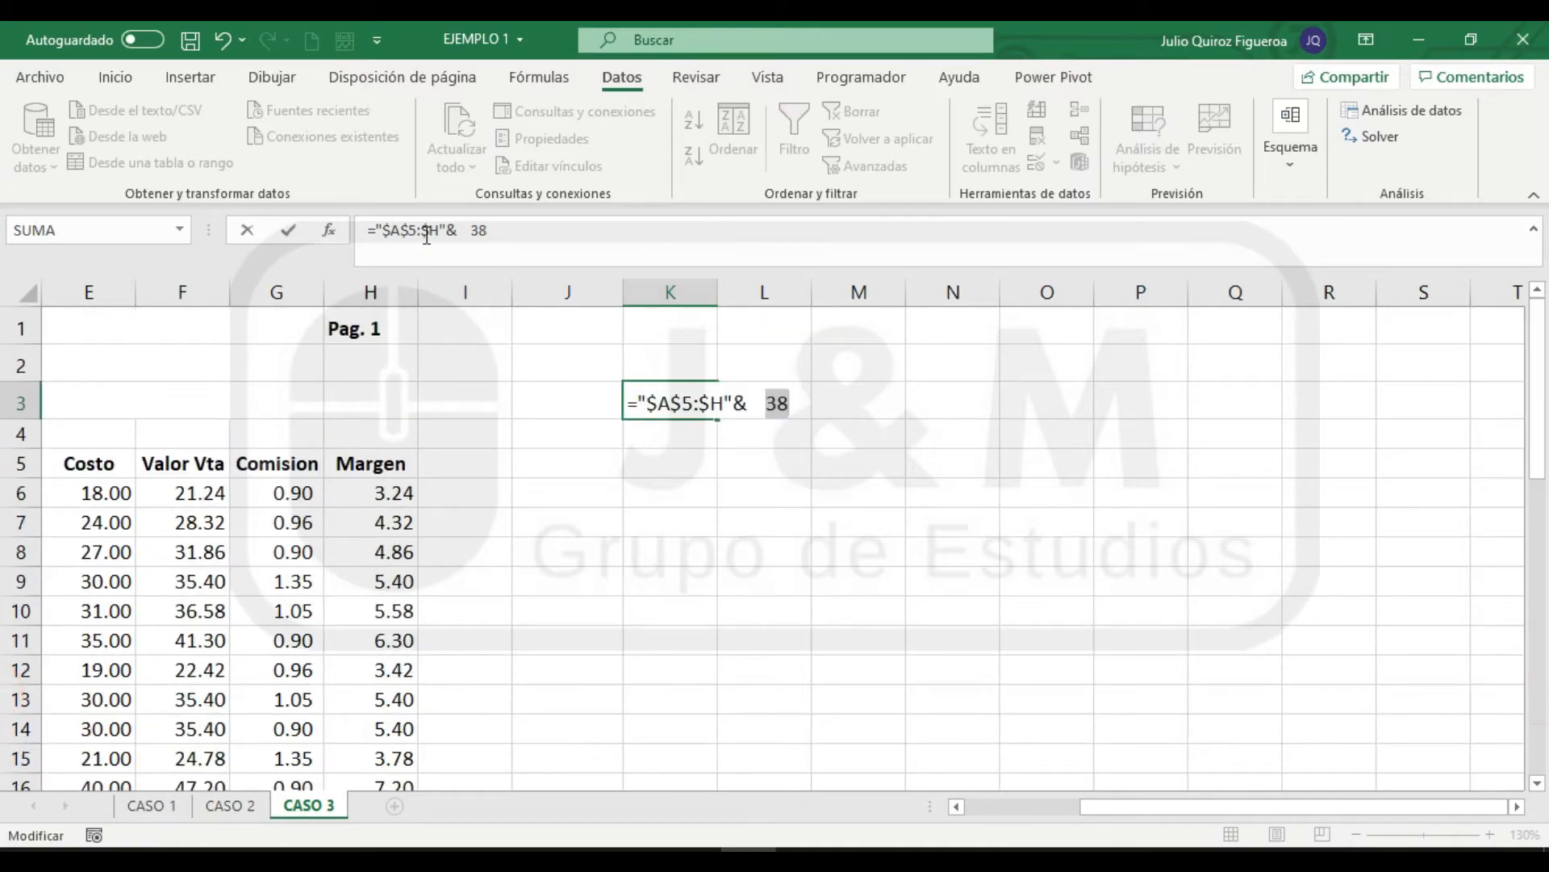
{"action": "left_click", "coordinate": [224, 42]}
Add +4 after the SUMA function in the K3 formula, evaluate that sum expression as a check, and undo the evaluation
{"action": "key", "text": "End"}
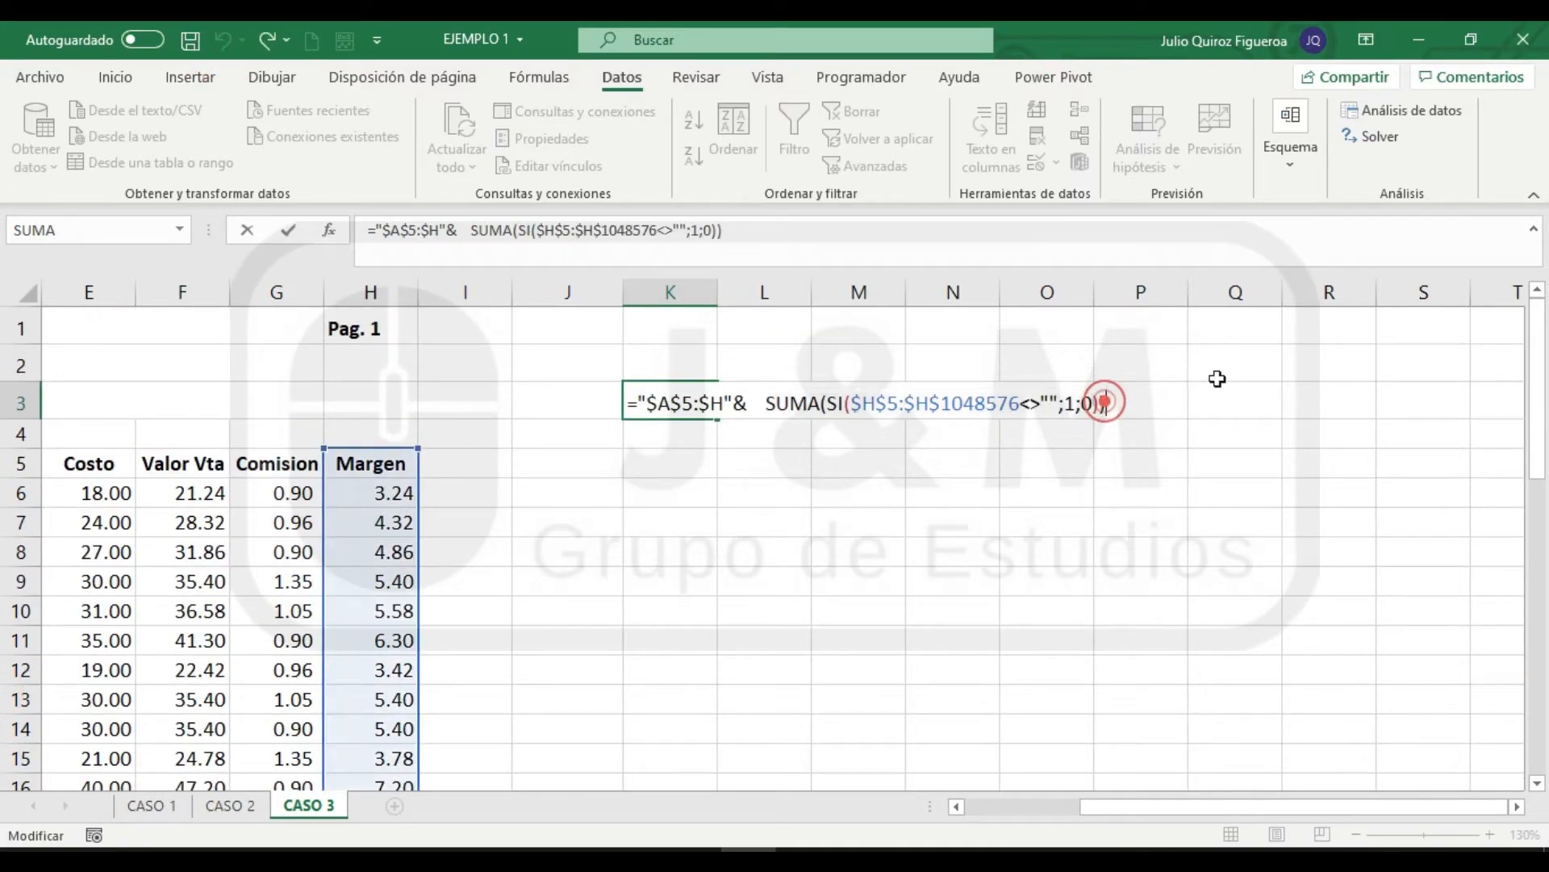
{"action": "type", "text": "+4"}
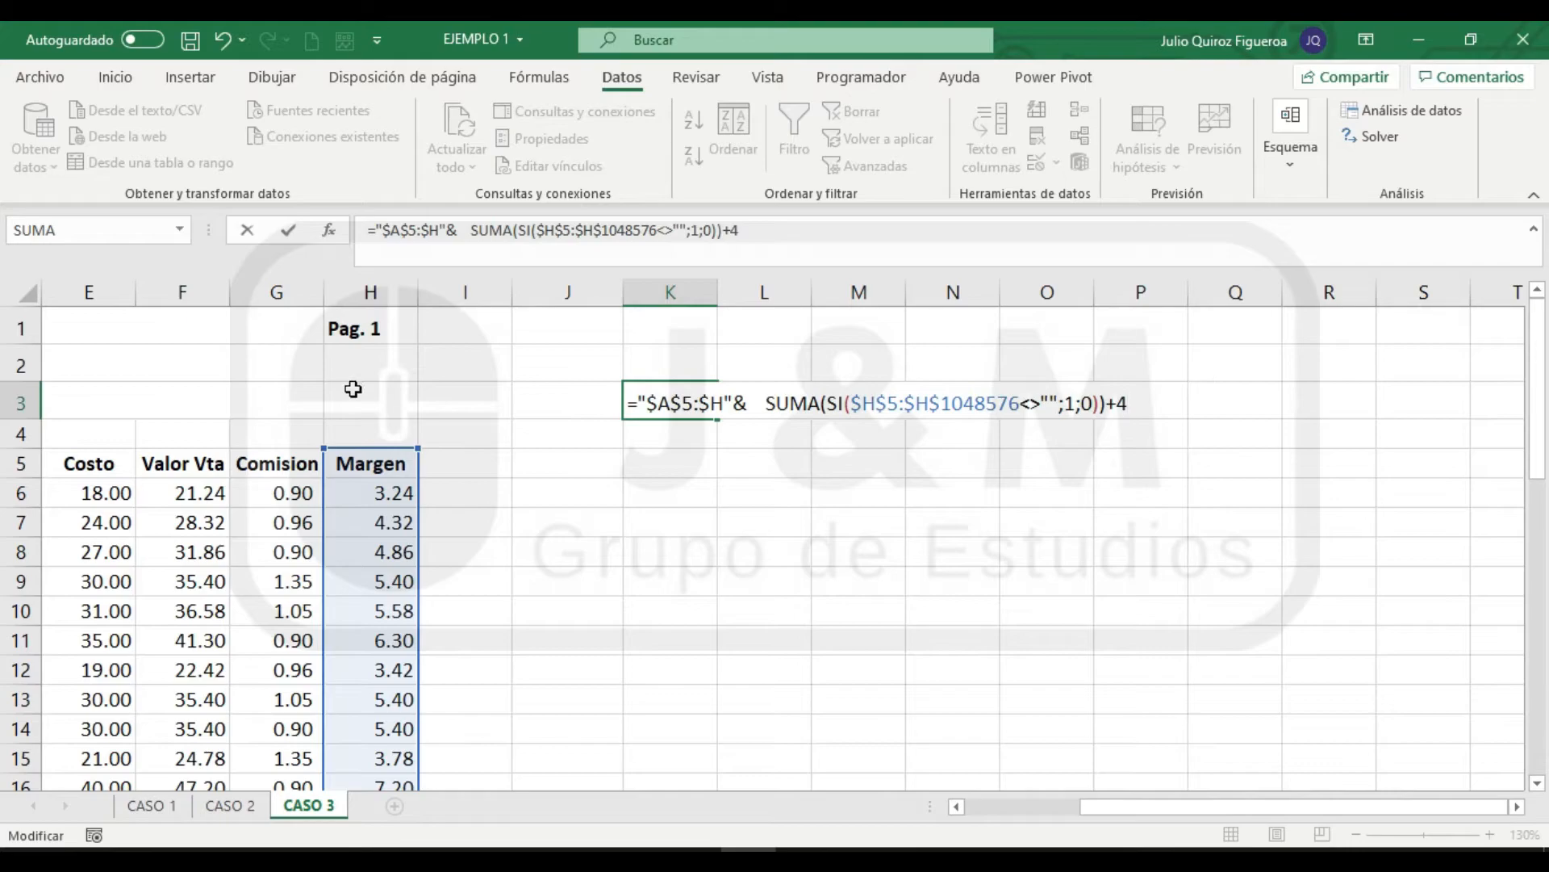
{"action": "left_click_drag", "start_coordinate": [768, 404], "coordinate": [1188, 388]}
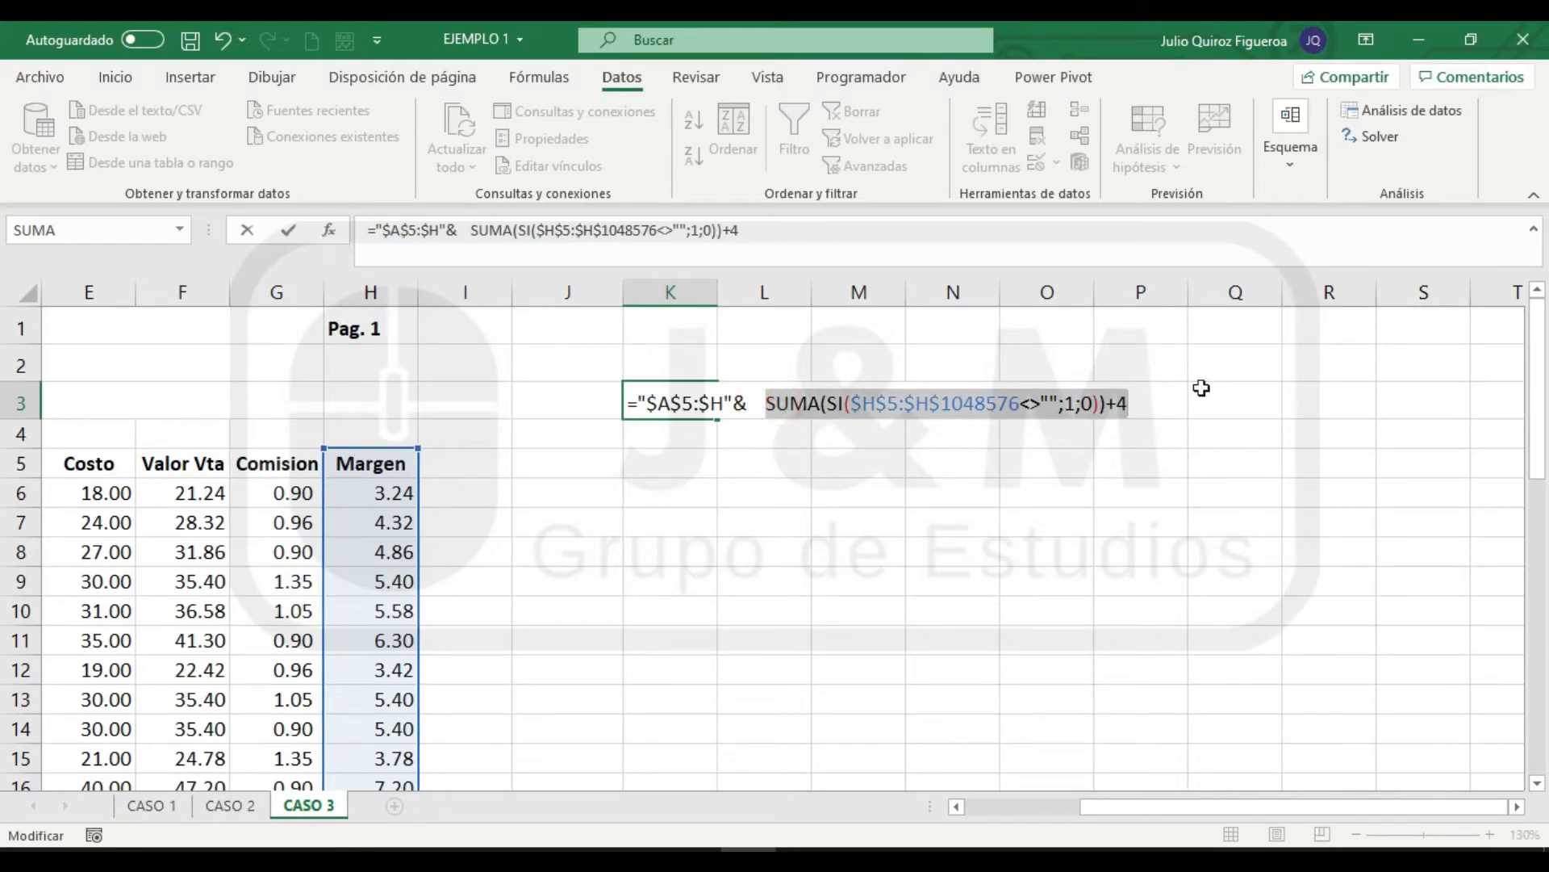
{"action": "key", "text": "F9"}
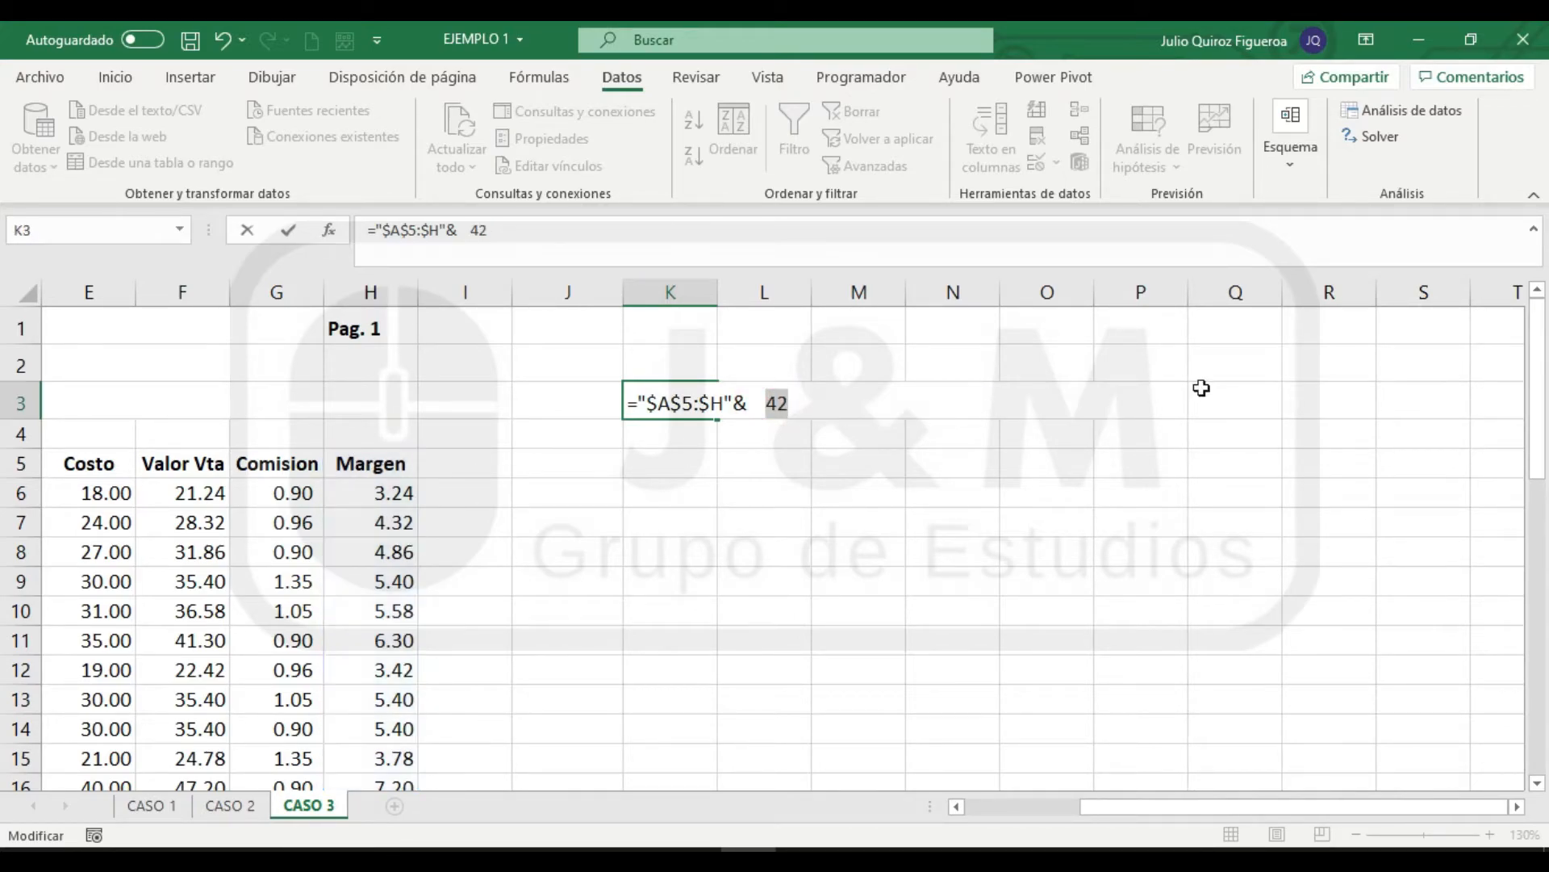
{"action": "left_click", "coordinate": [224, 42]}
Remove the blank spaces between the & operator and SUMA in the K3 formula
{"action": "left_click", "coordinate": [767, 404]}
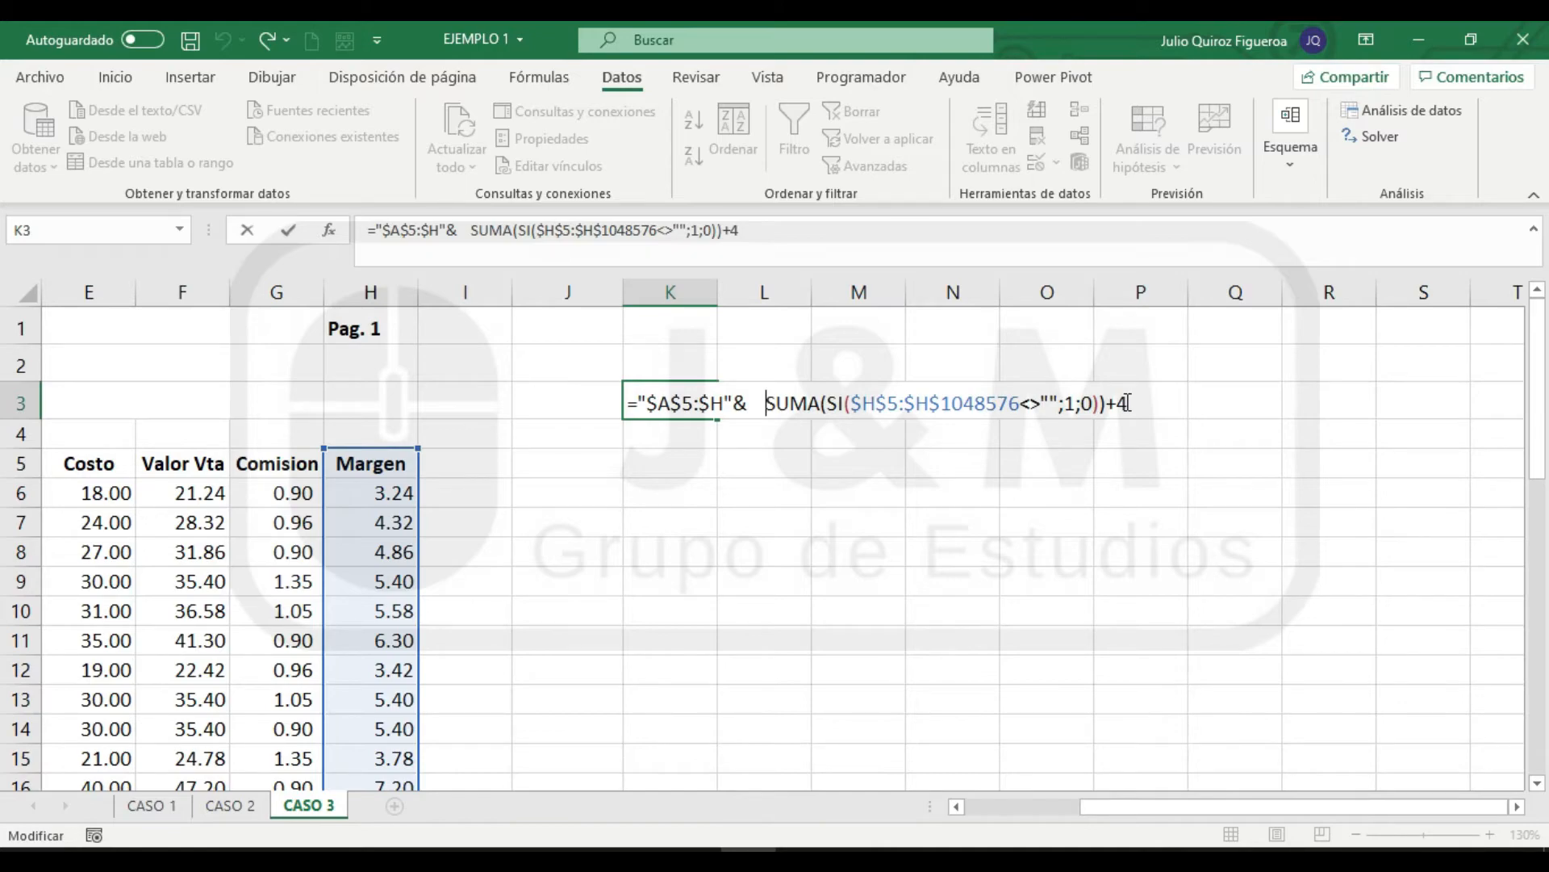
{"action": "left_click", "coordinate": [765, 403]}
{"action": "key", "text": "BackSpace"}
{"action": "key", "text": "BackSpace"}
{"action": "key", "text": "BackSpace"}
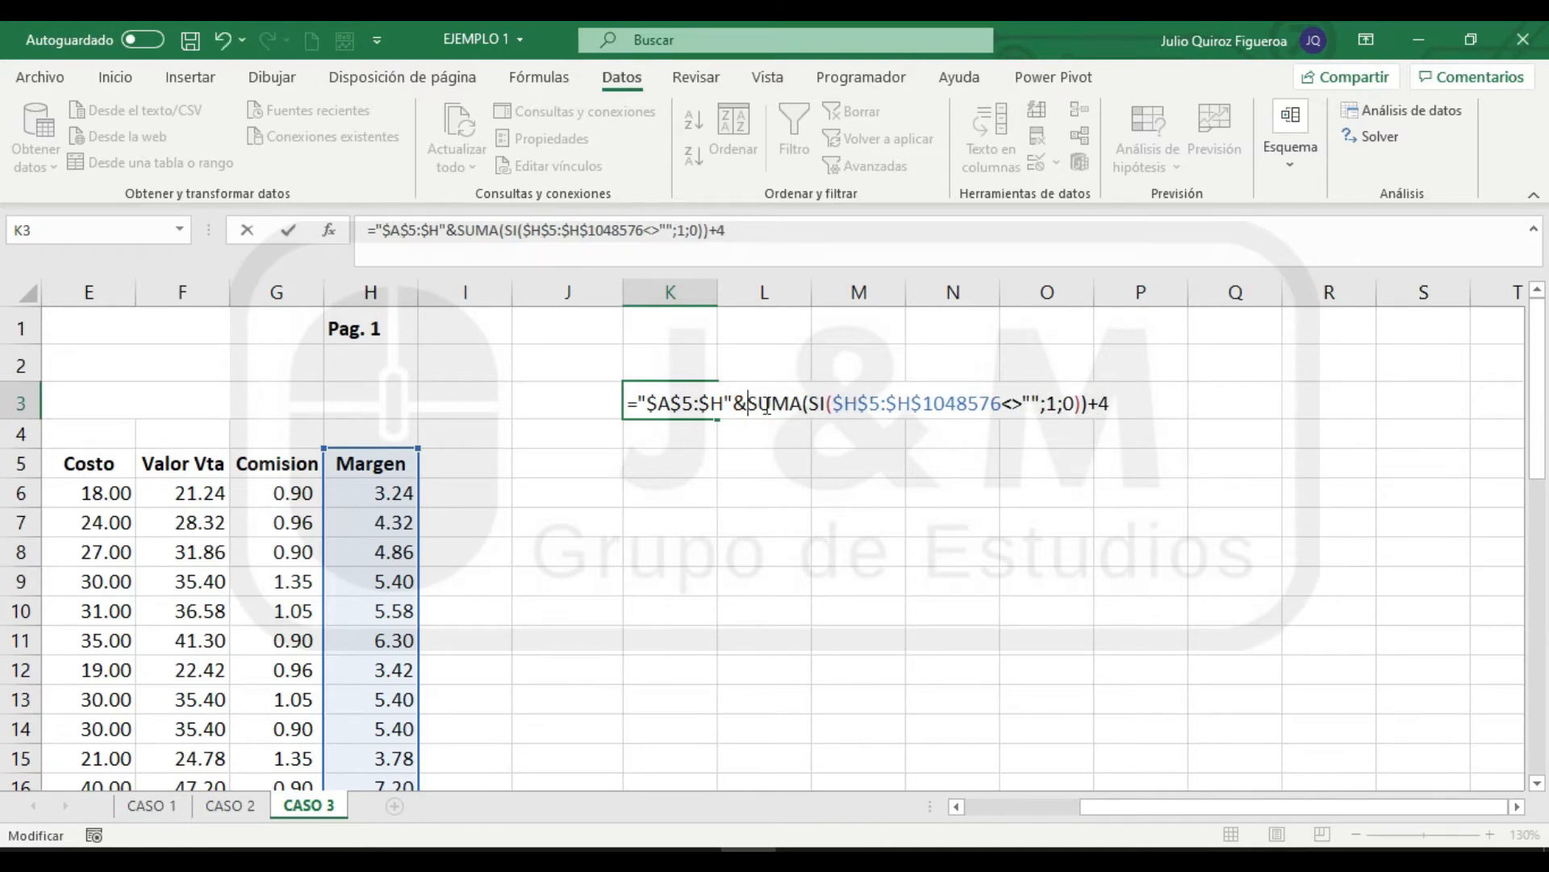
Evaluate the whole K3 expression after the equals sign to check the range text, and undo the evaluation
{"action": "left_click_drag", "start_coordinate": [635, 402], "coordinate": [1156, 388]}
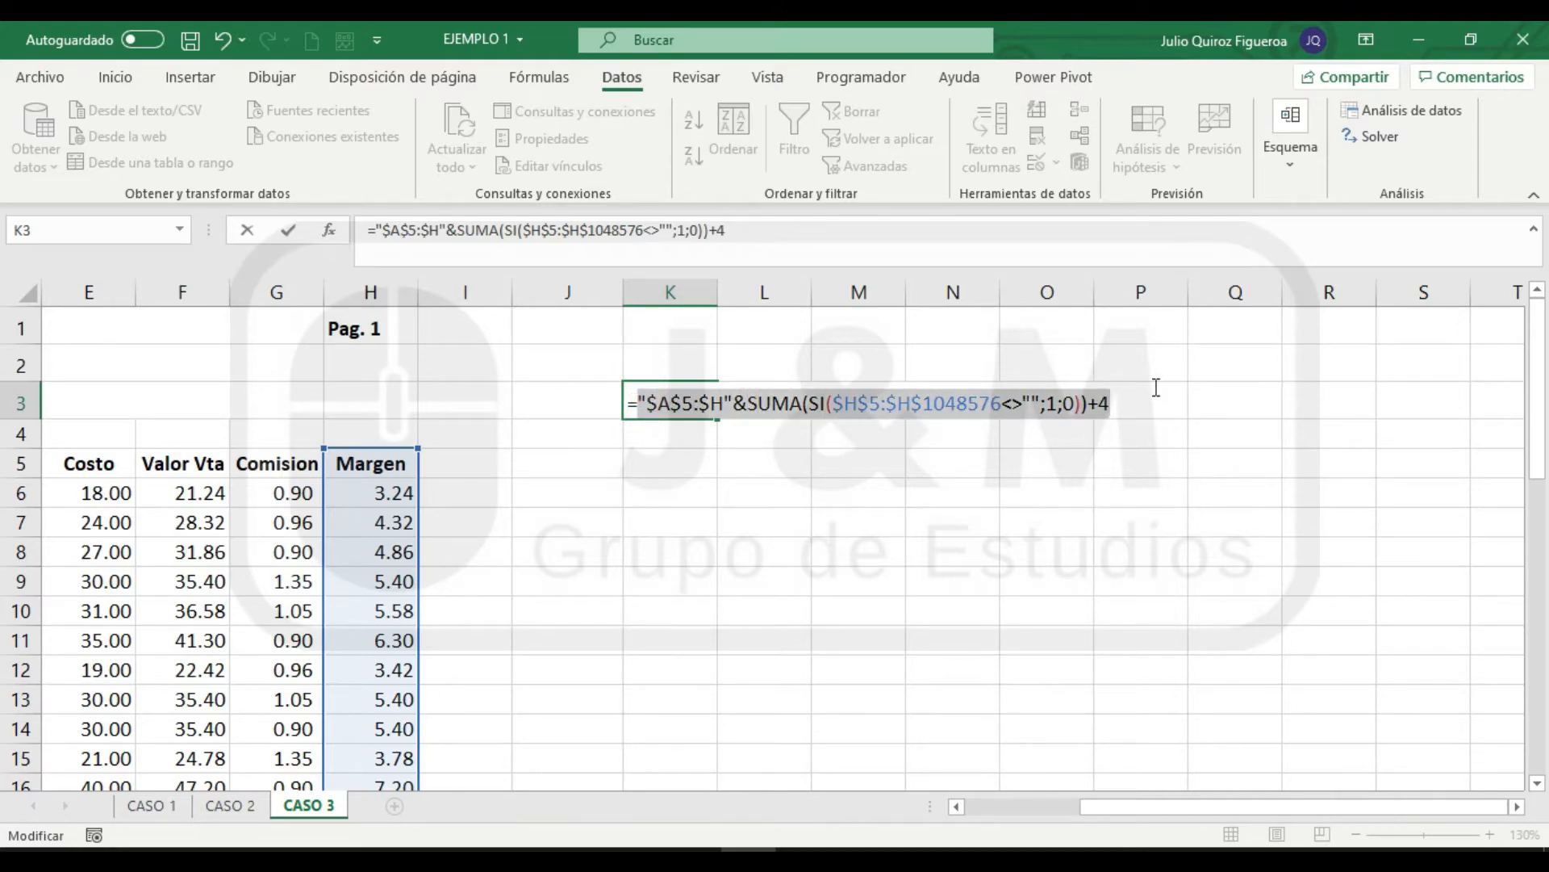
{"action": "key", "text": "F9"}
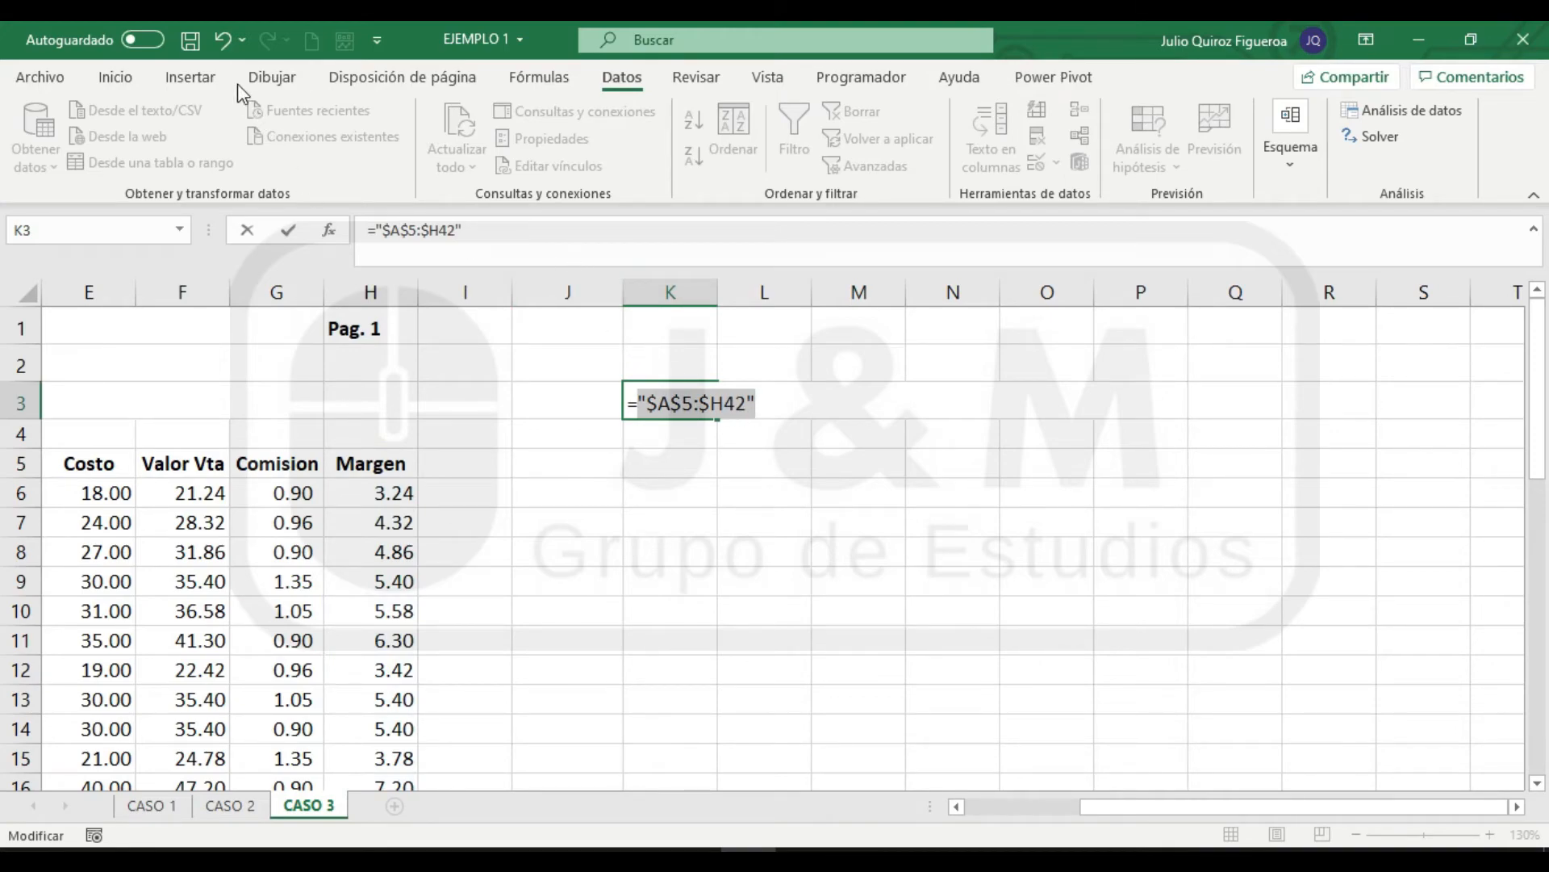
{"action": "left_click", "coordinate": [226, 45]}
Wrap the entire K3 expression in the INDIRECTO function, giving =INDIRECTO("$A$5:$H"&SUMA(SI($H$5:$H$1048576<>"";1;0))+4)
{"action": "left_click", "coordinate": [637, 403]}
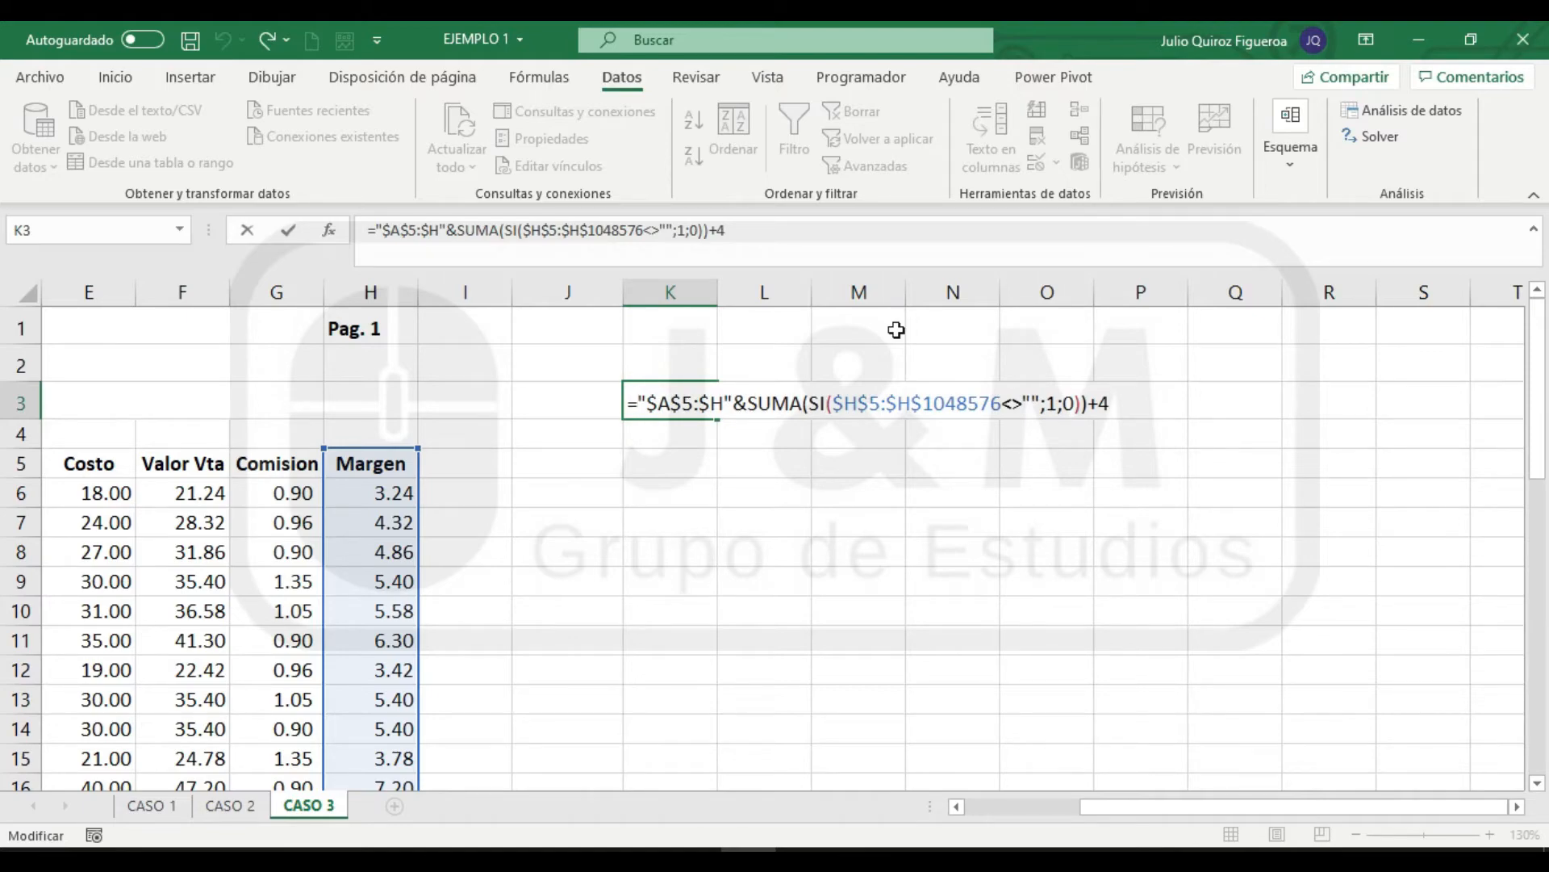
{"action": "type", "text": "ind"}
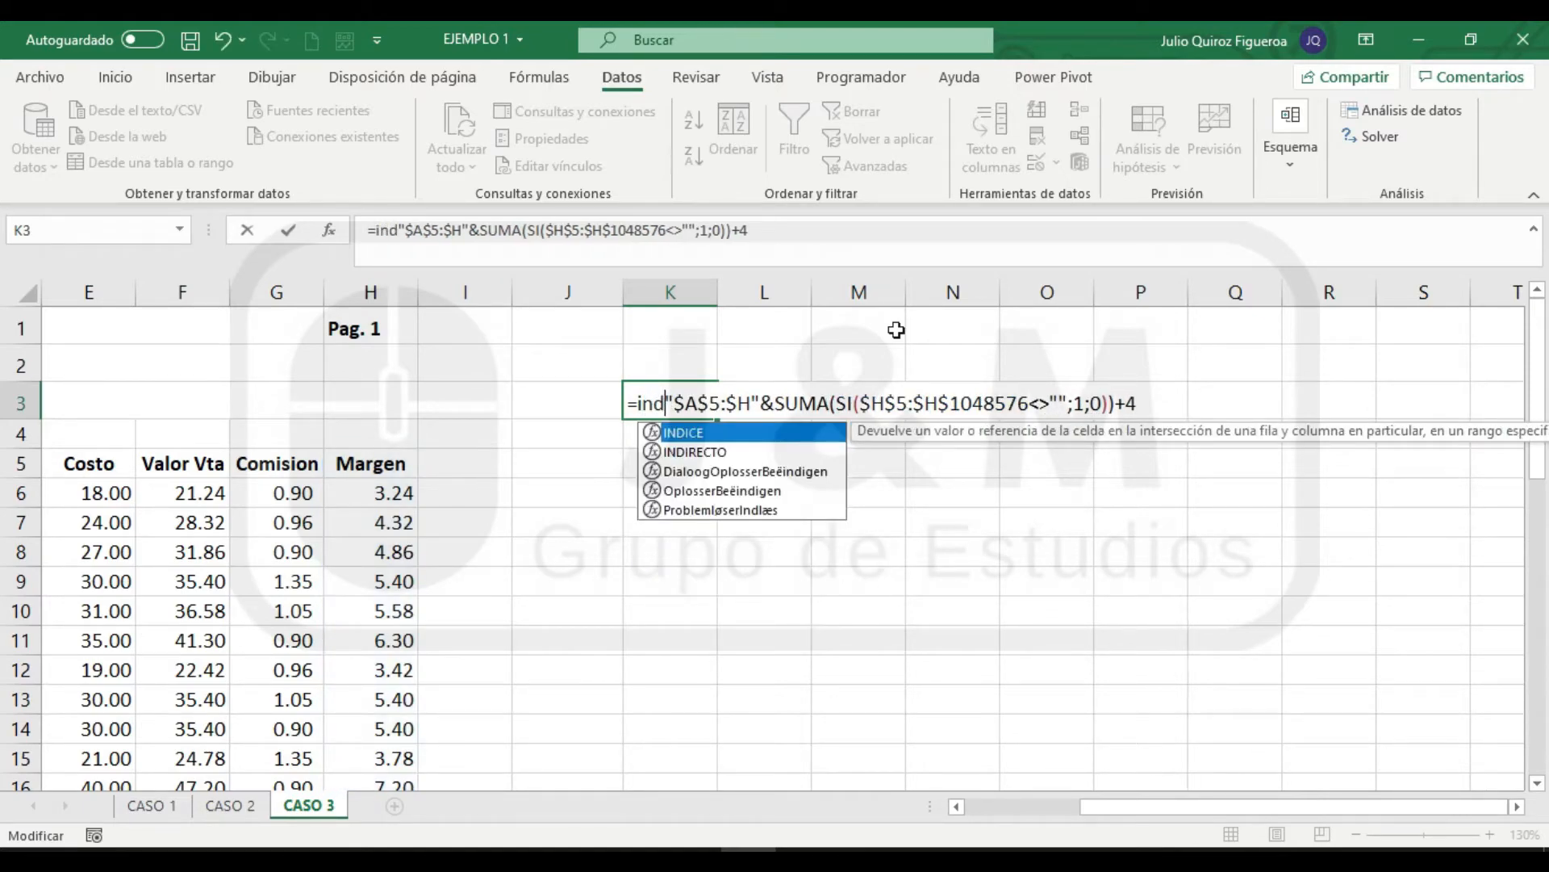
{"action": "key", "text": "Down"}
{"action": "key", "text": "Tab"}
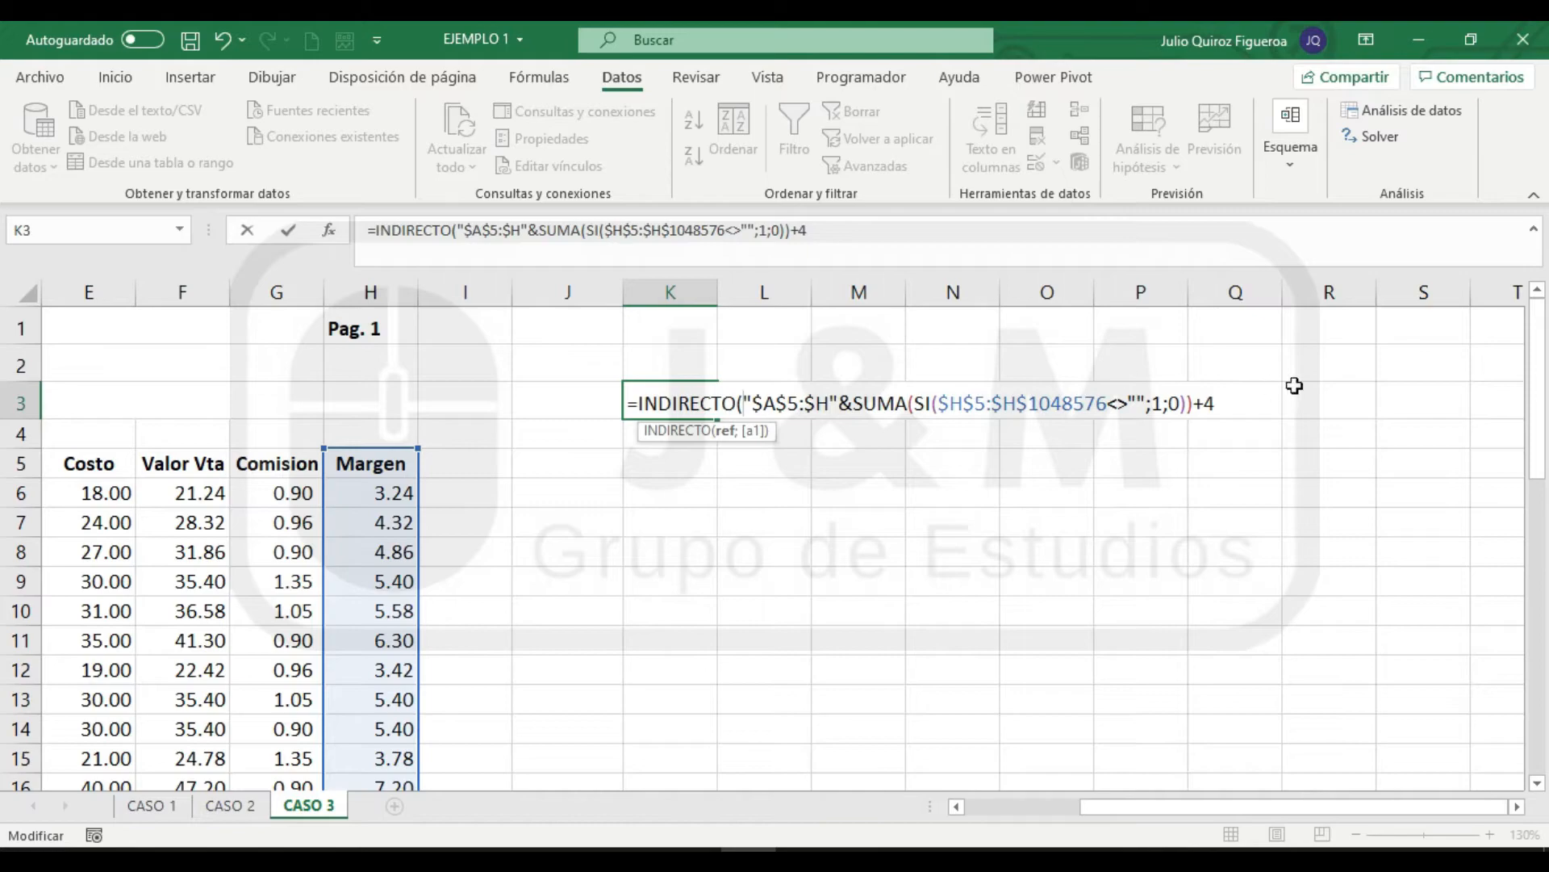
{"action": "key", "text": "End"}
{"action": "type", "text": ")"}
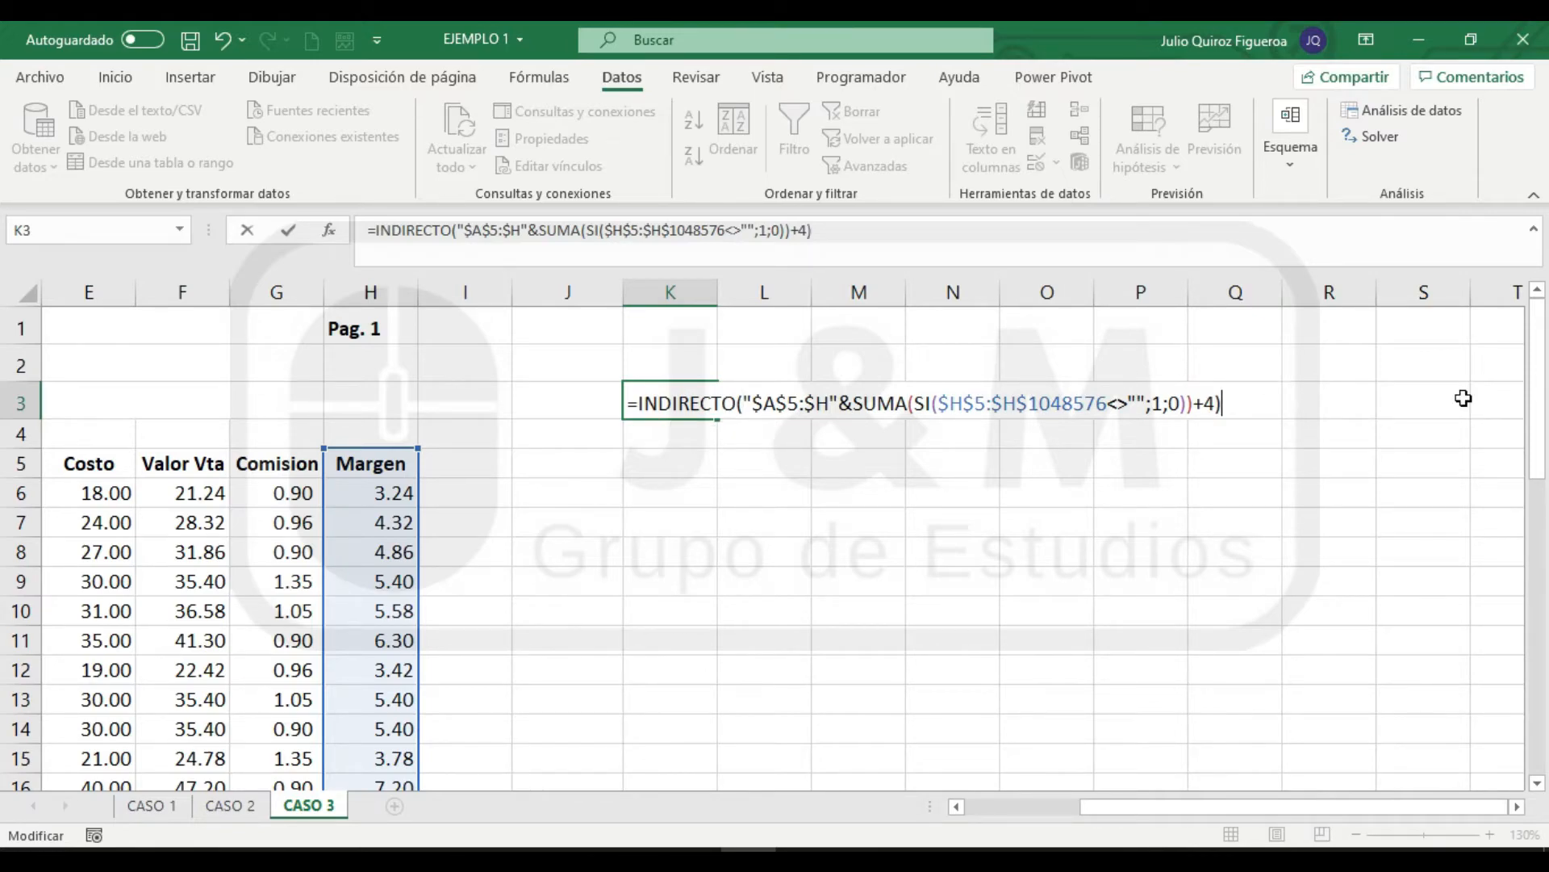
Evaluate the full INDIRECTO expression to inspect the data array, and undo the evaluation
{"action": "left_click_drag", "start_coordinate": [1225, 403], "coordinate": [642, 405]}
{"action": "key", "text": "F9"}
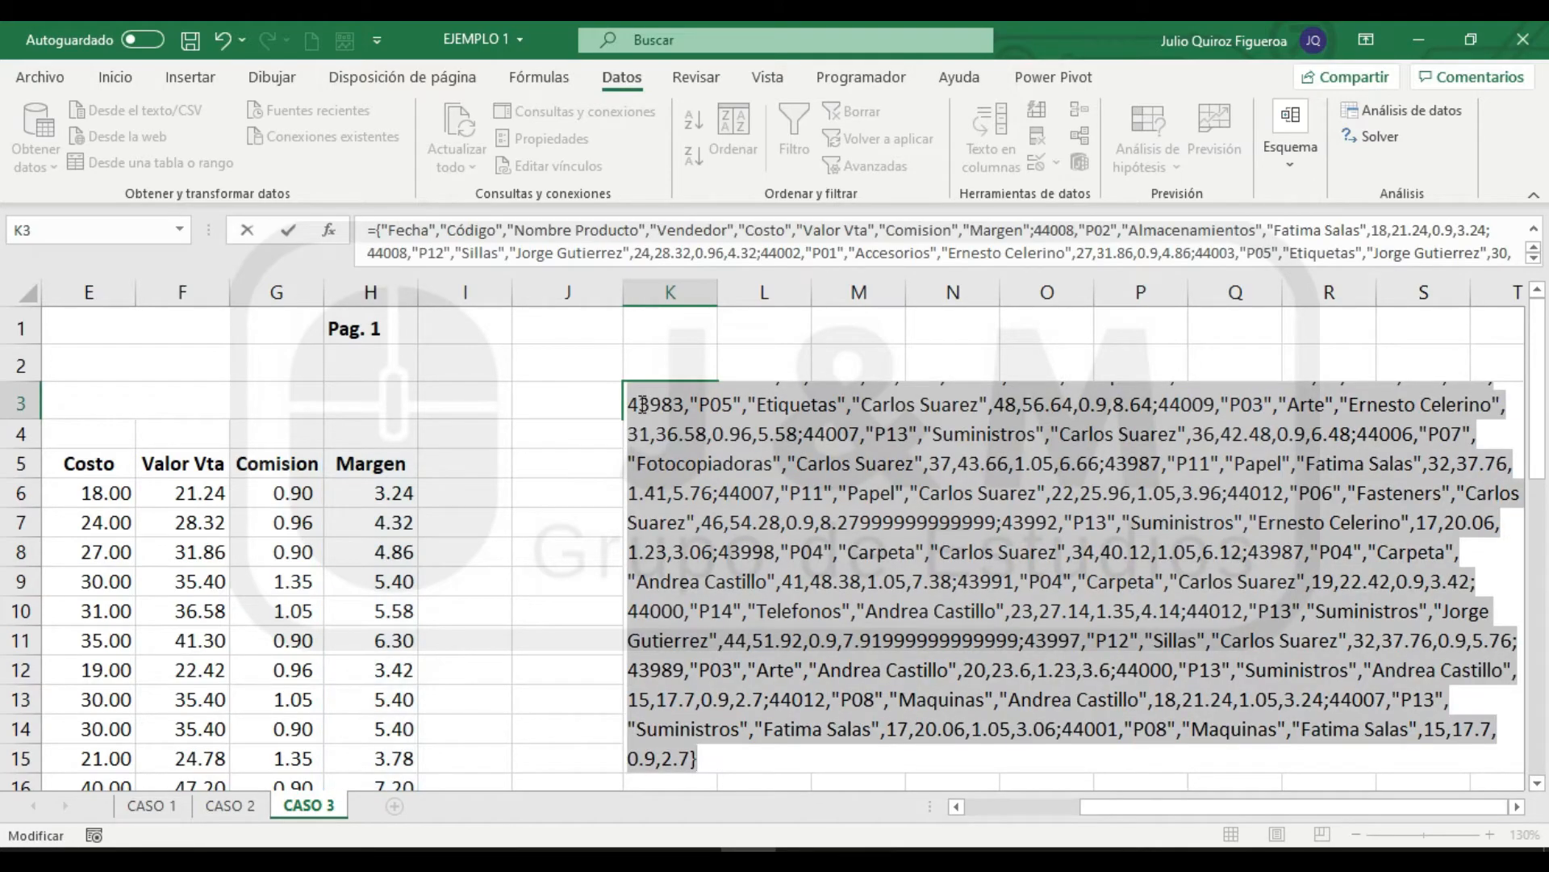
{"action": "left_click_drag", "start_coordinate": [734, 268], "coordinate": [839, 698]}
{"action": "key", "text": "ctrl+z"}
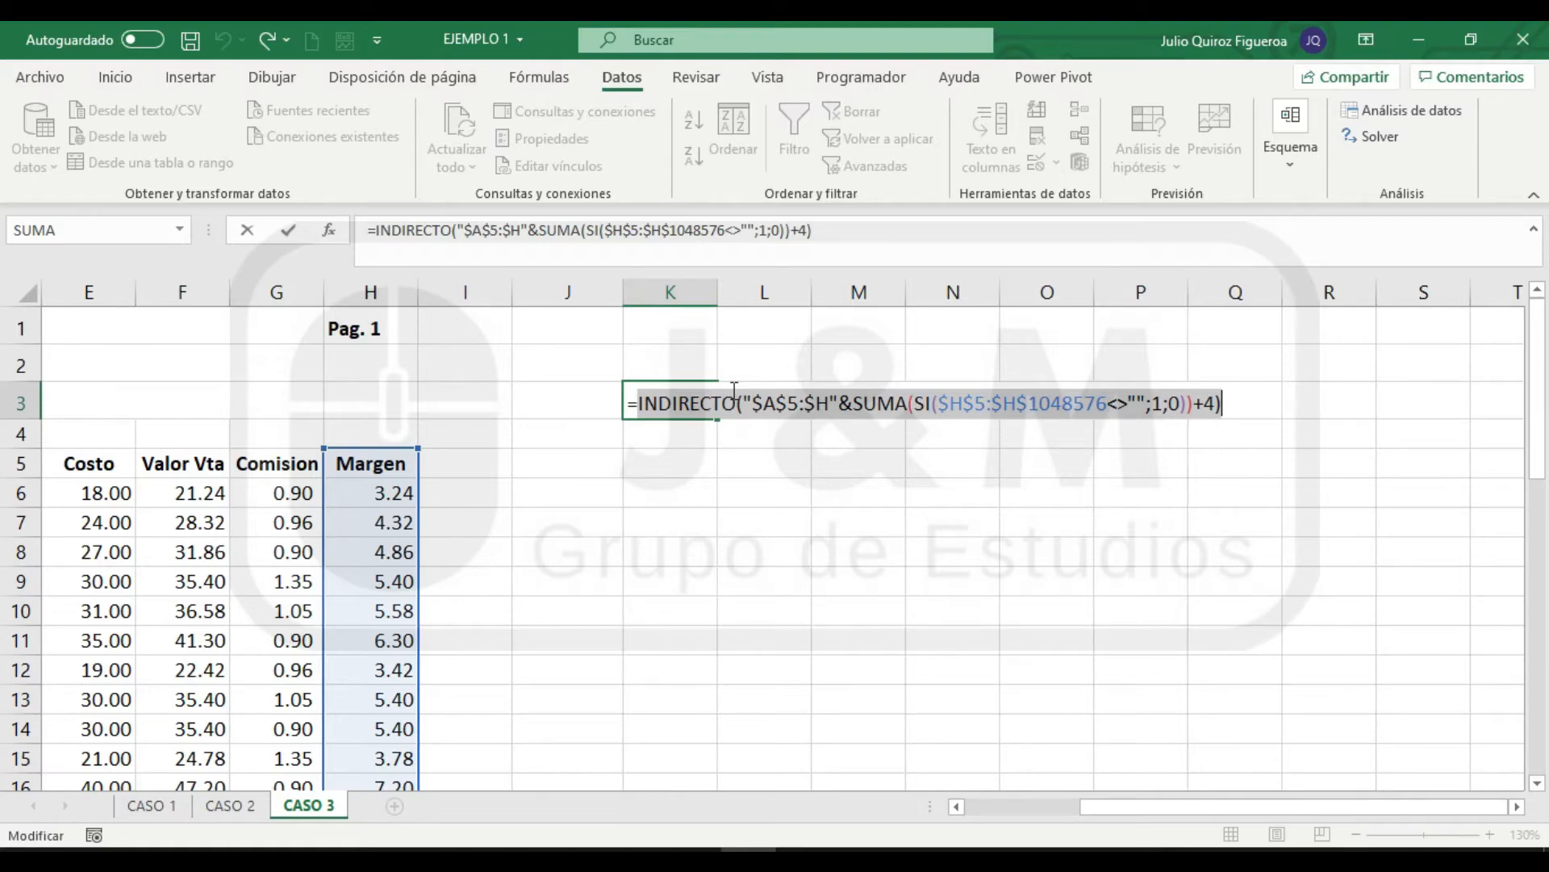
Copy the complete INDIRECTO formula text and cancel the edit of K3, leaving the cell empty
{"action": "left_click_drag", "start_coordinate": [1222, 403], "coordinate": [580, 387]}
{"action": "key", "text": "Escape"}
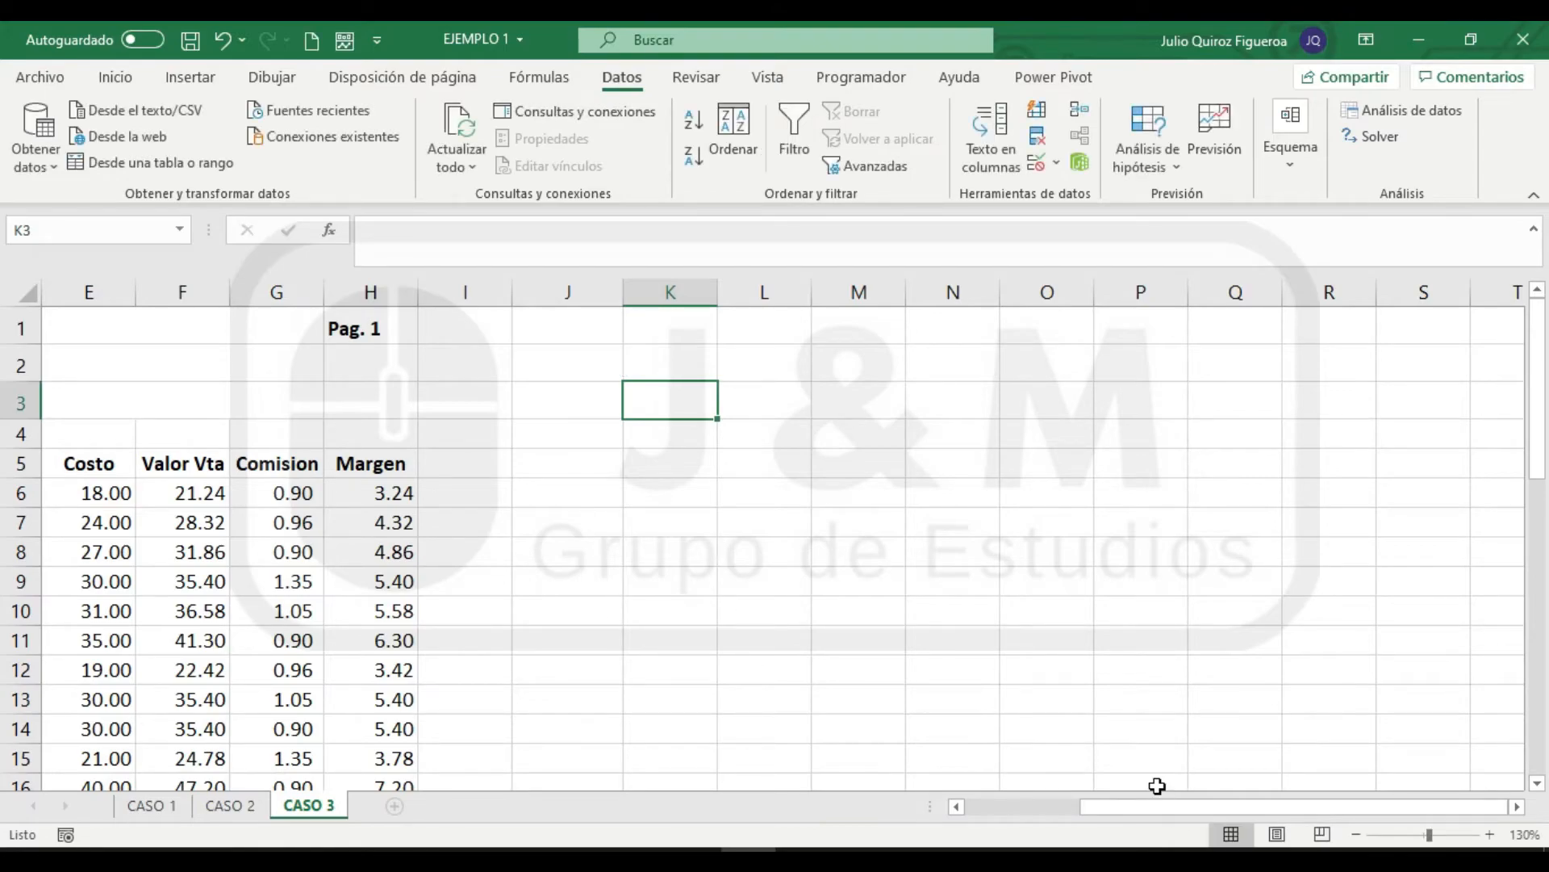
{"action": "left_click", "coordinate": [1073, 807]}
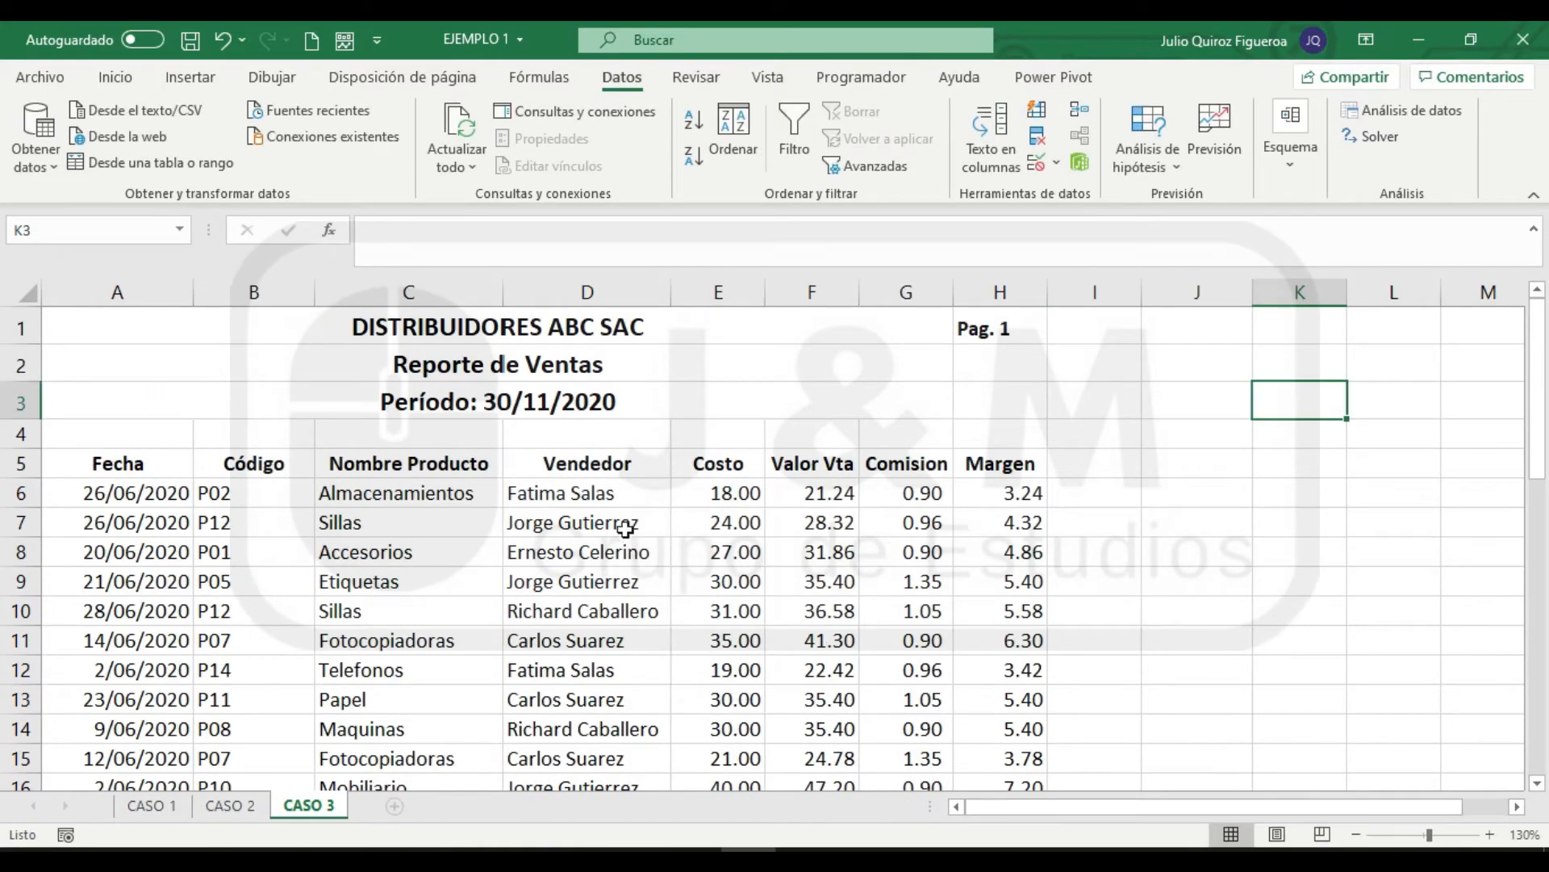
Define a workbook-scoped name Rango_Dinamico that refers to the copied INDIRECTO formula, and close the name manager
{"action": "left_click", "coordinate": [538, 78]}
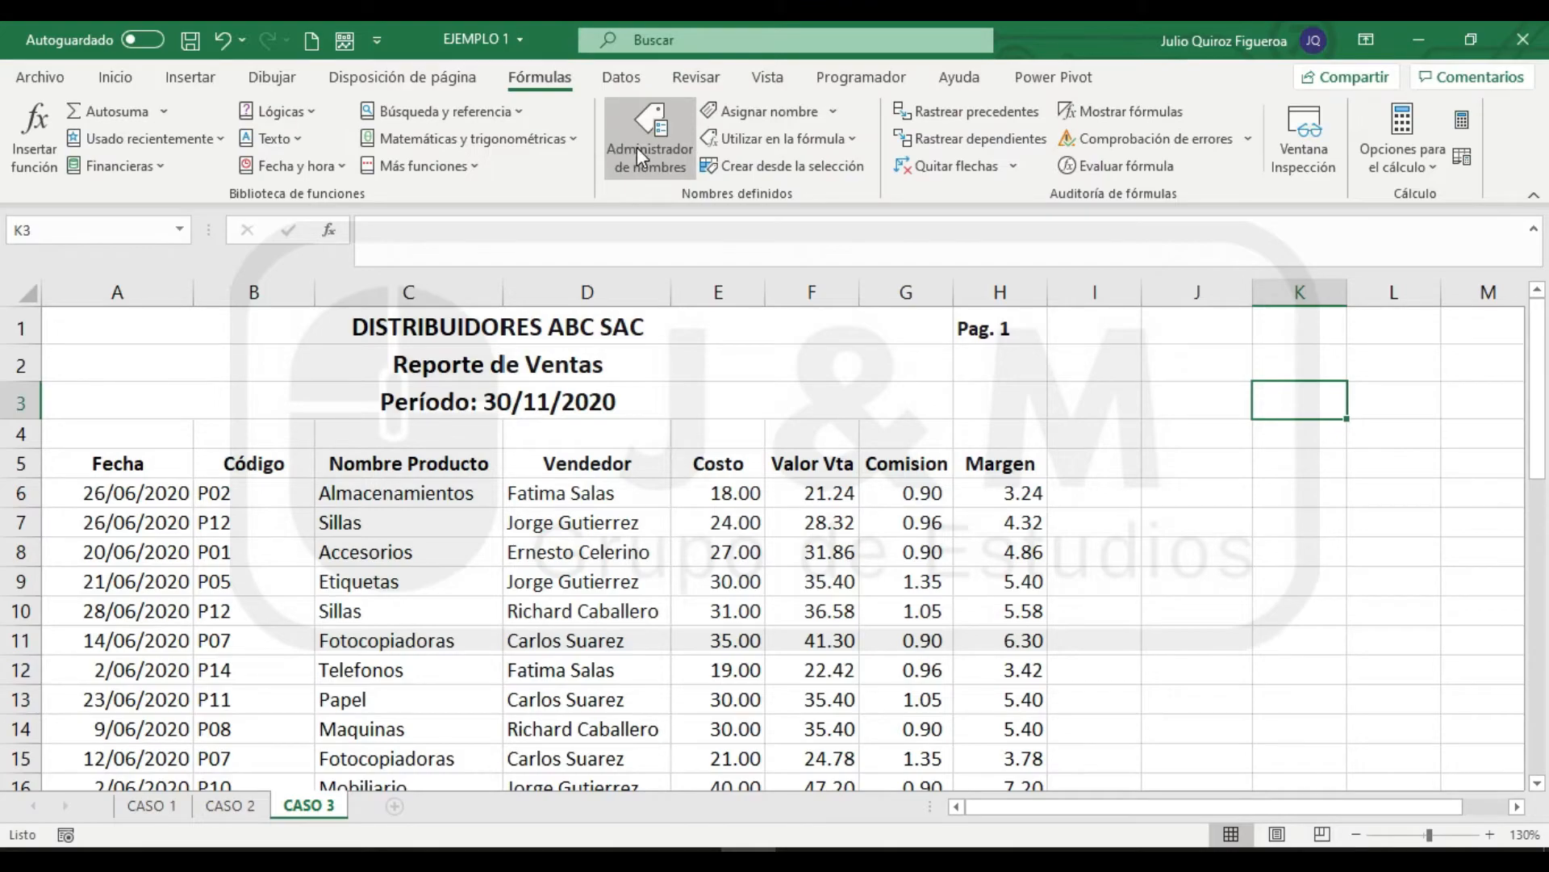
{"action": "left_click", "coordinate": [637, 146]}
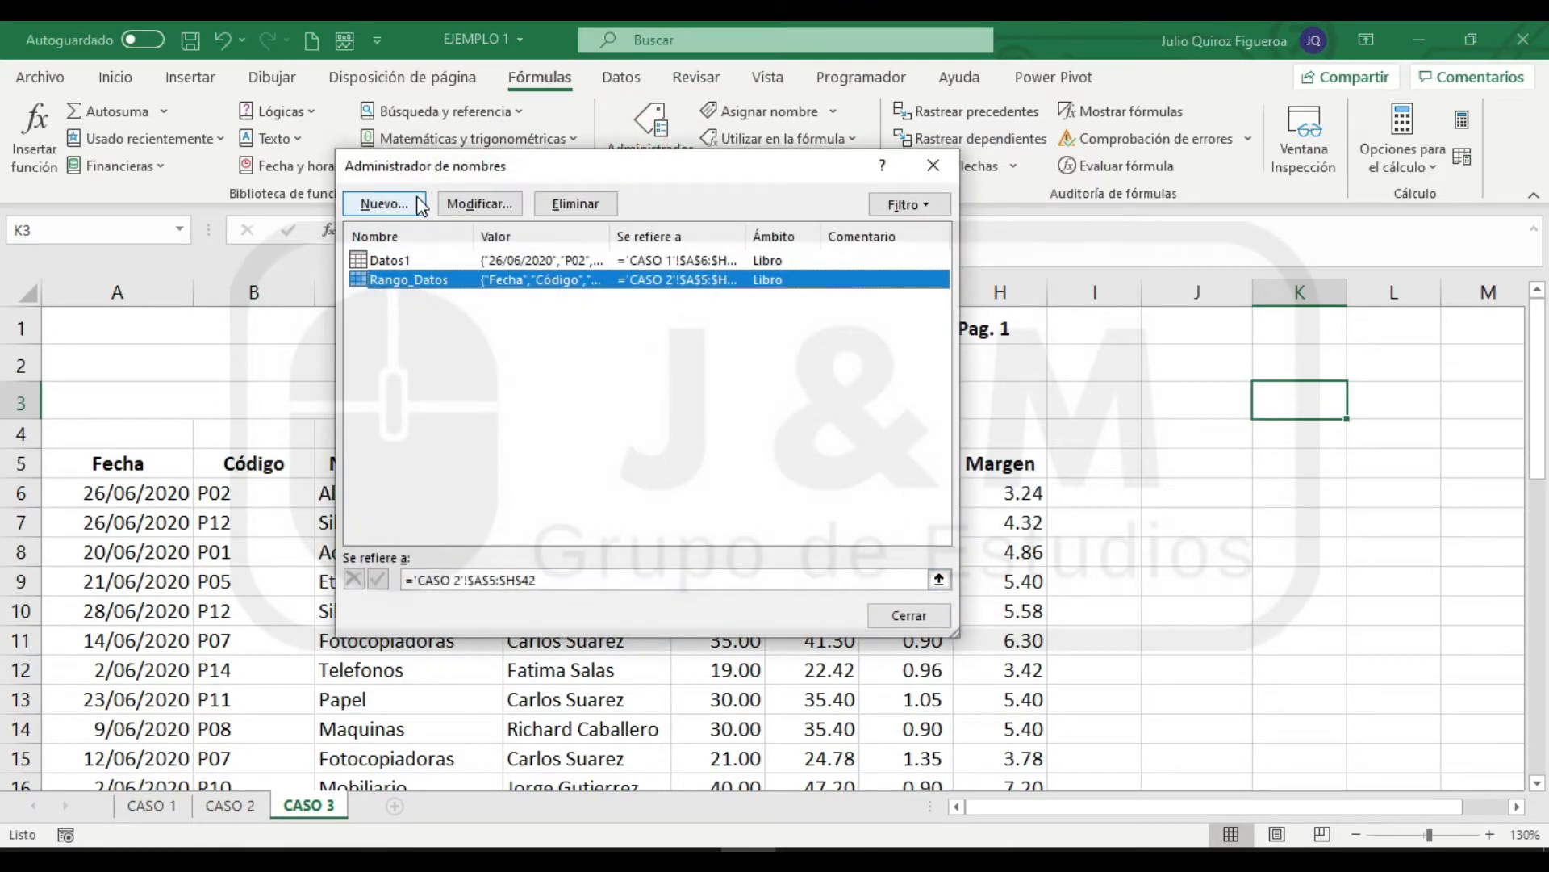
{"action": "left_click", "coordinate": [384, 204]}
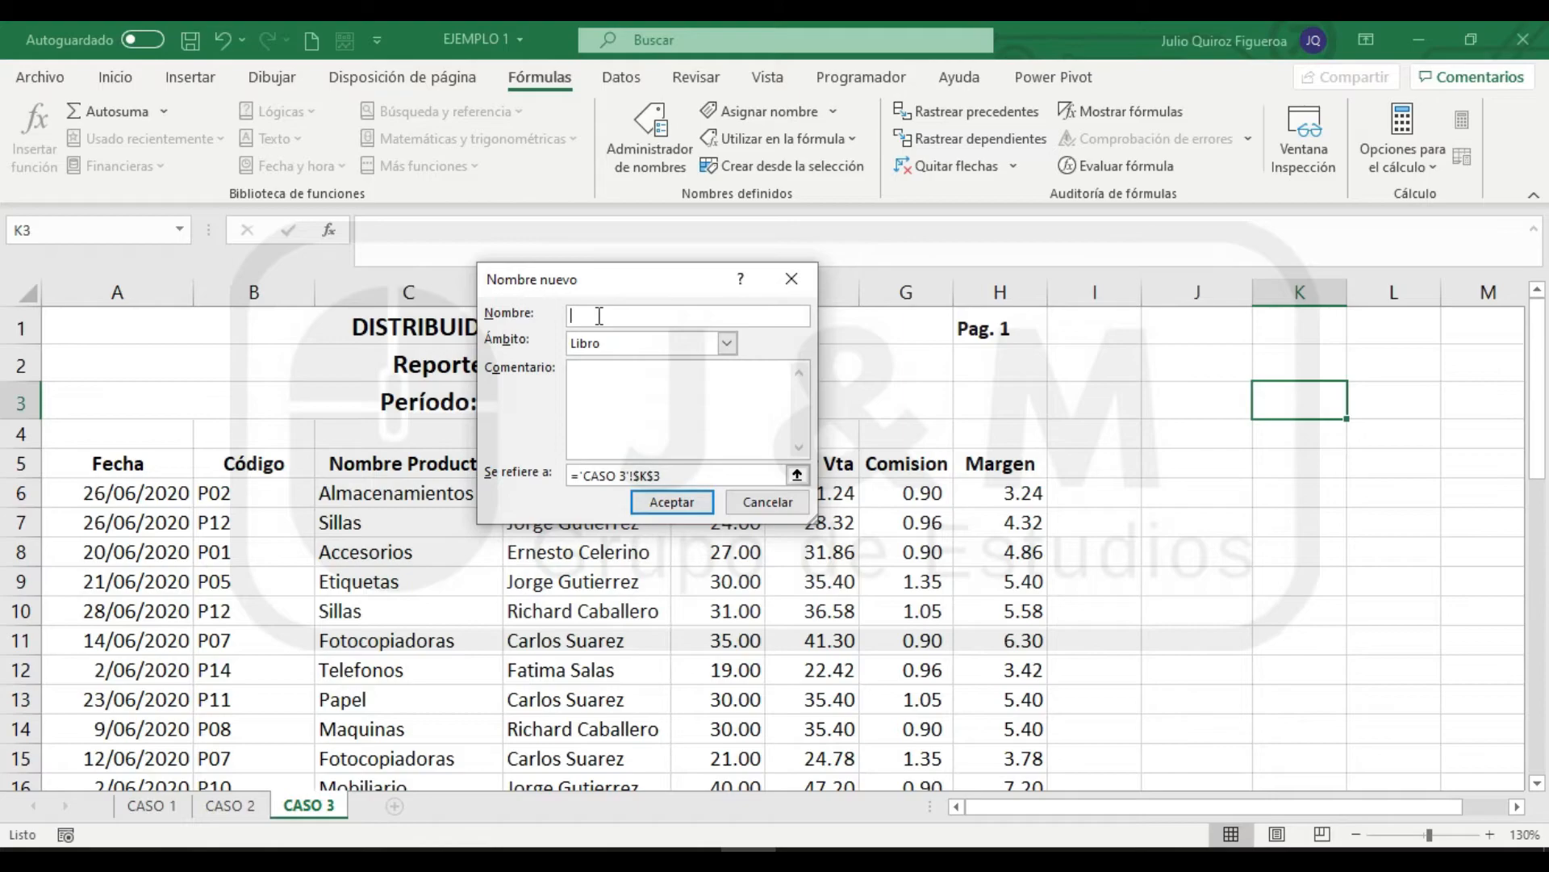
{"action": "type", "text": "Rango_Dinamico"}
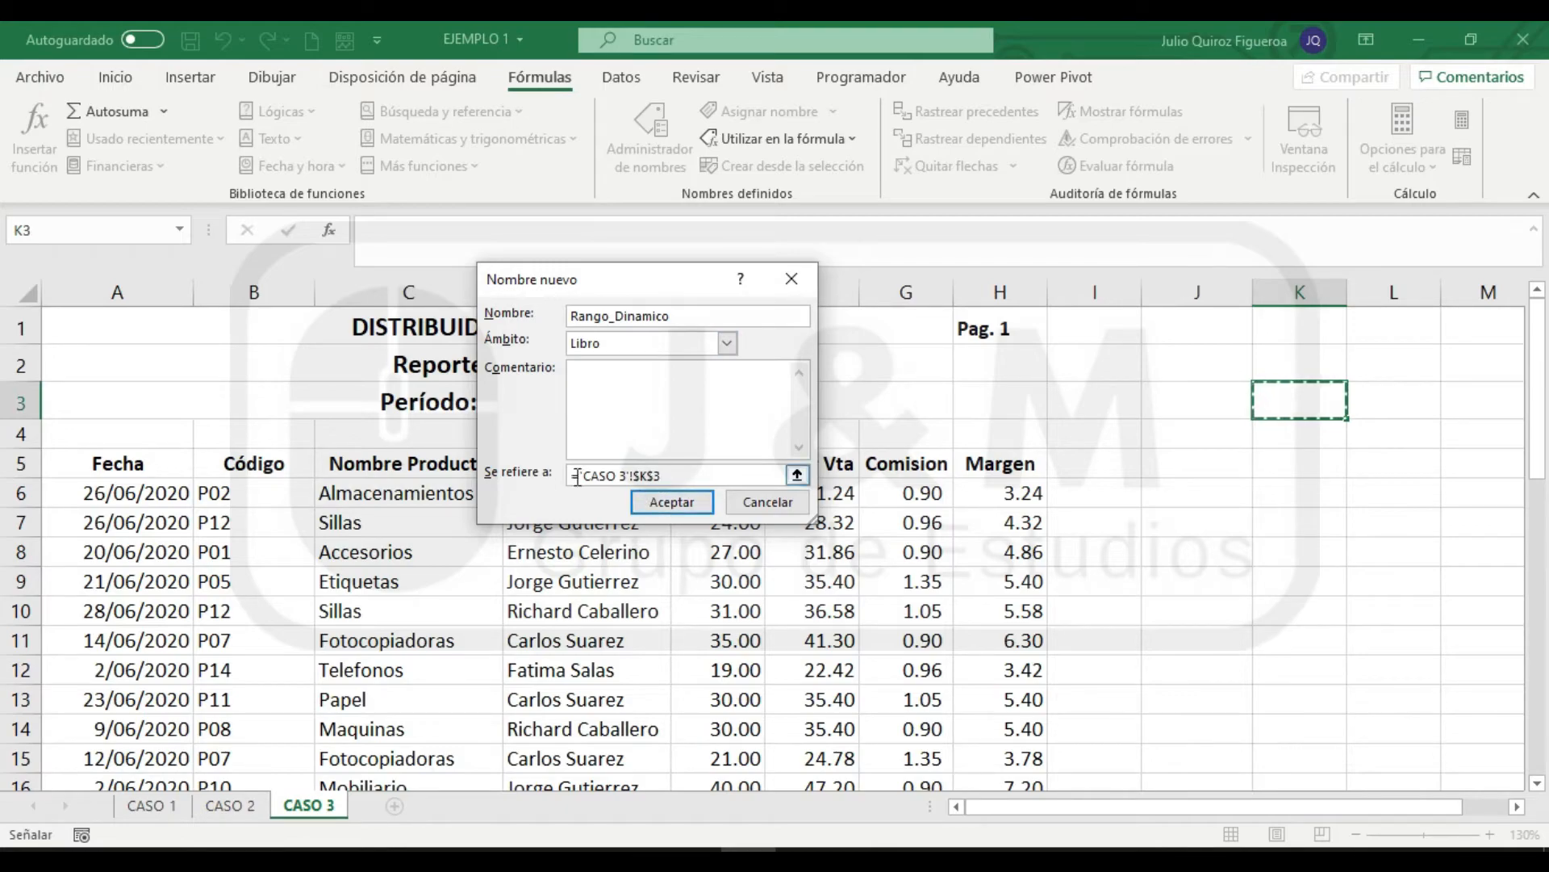
{"action": "left_click_drag", "start_coordinate": [682, 476], "coordinate": [575, 480]}
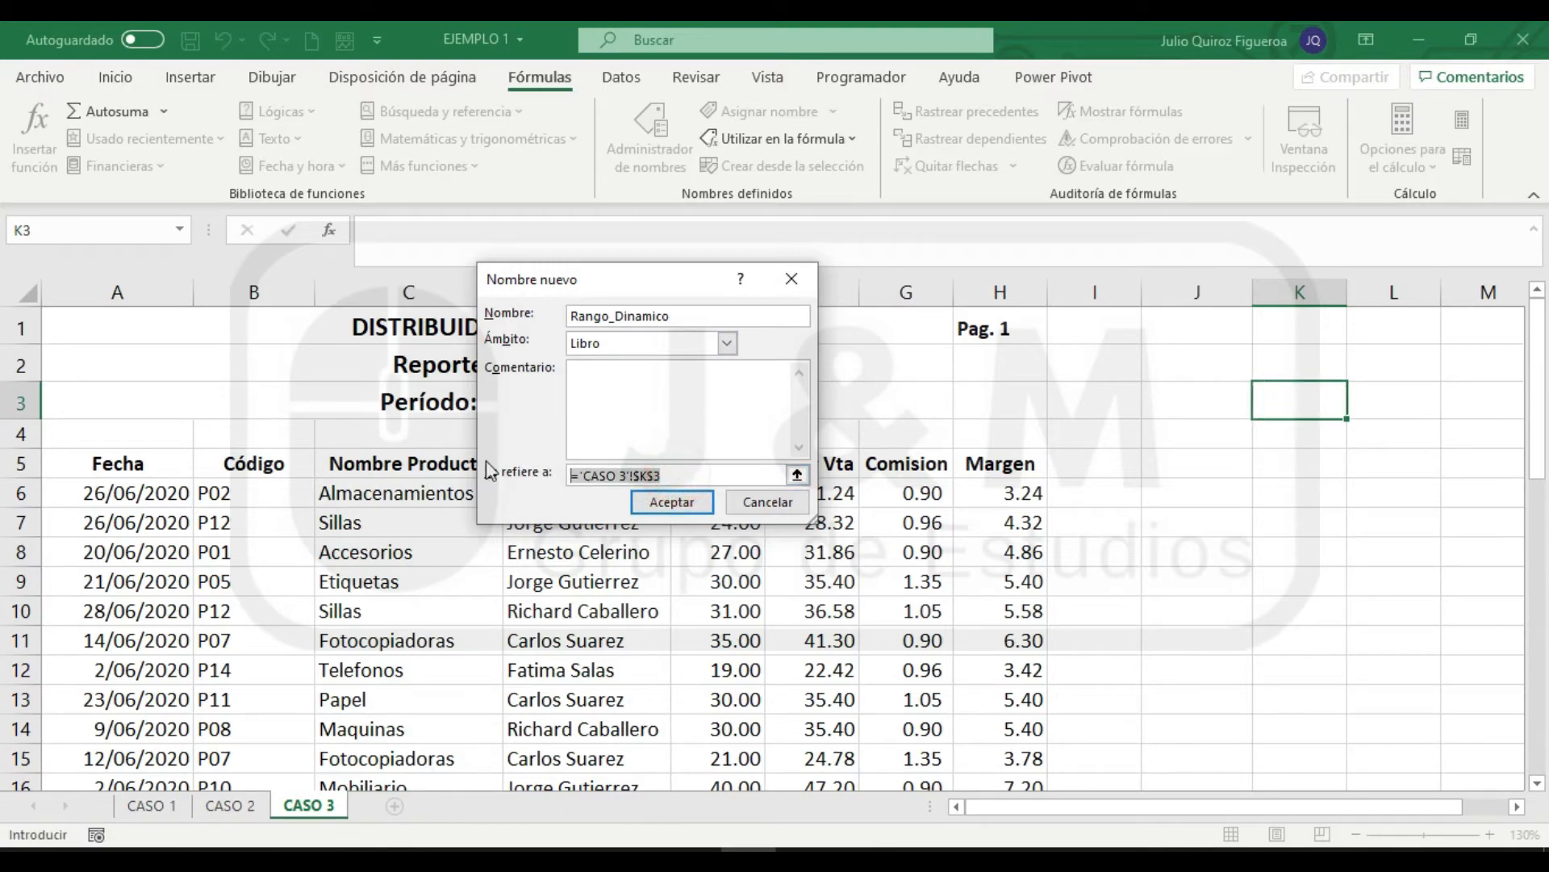
{"action": "key", "text": "ctrl+v"}
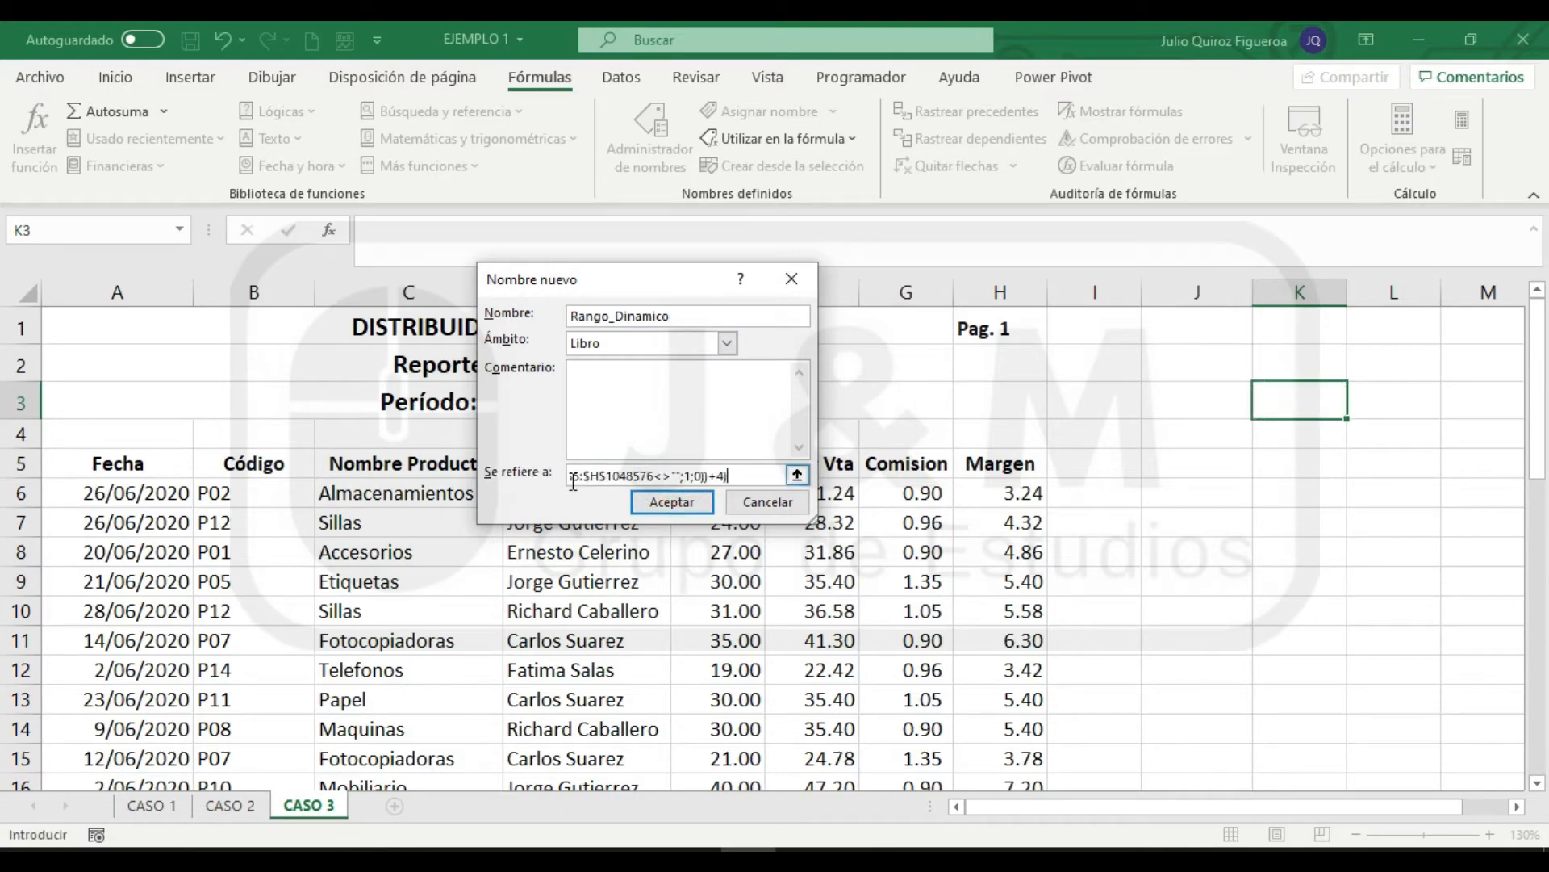
{"action": "left_click", "coordinate": [691, 502]}
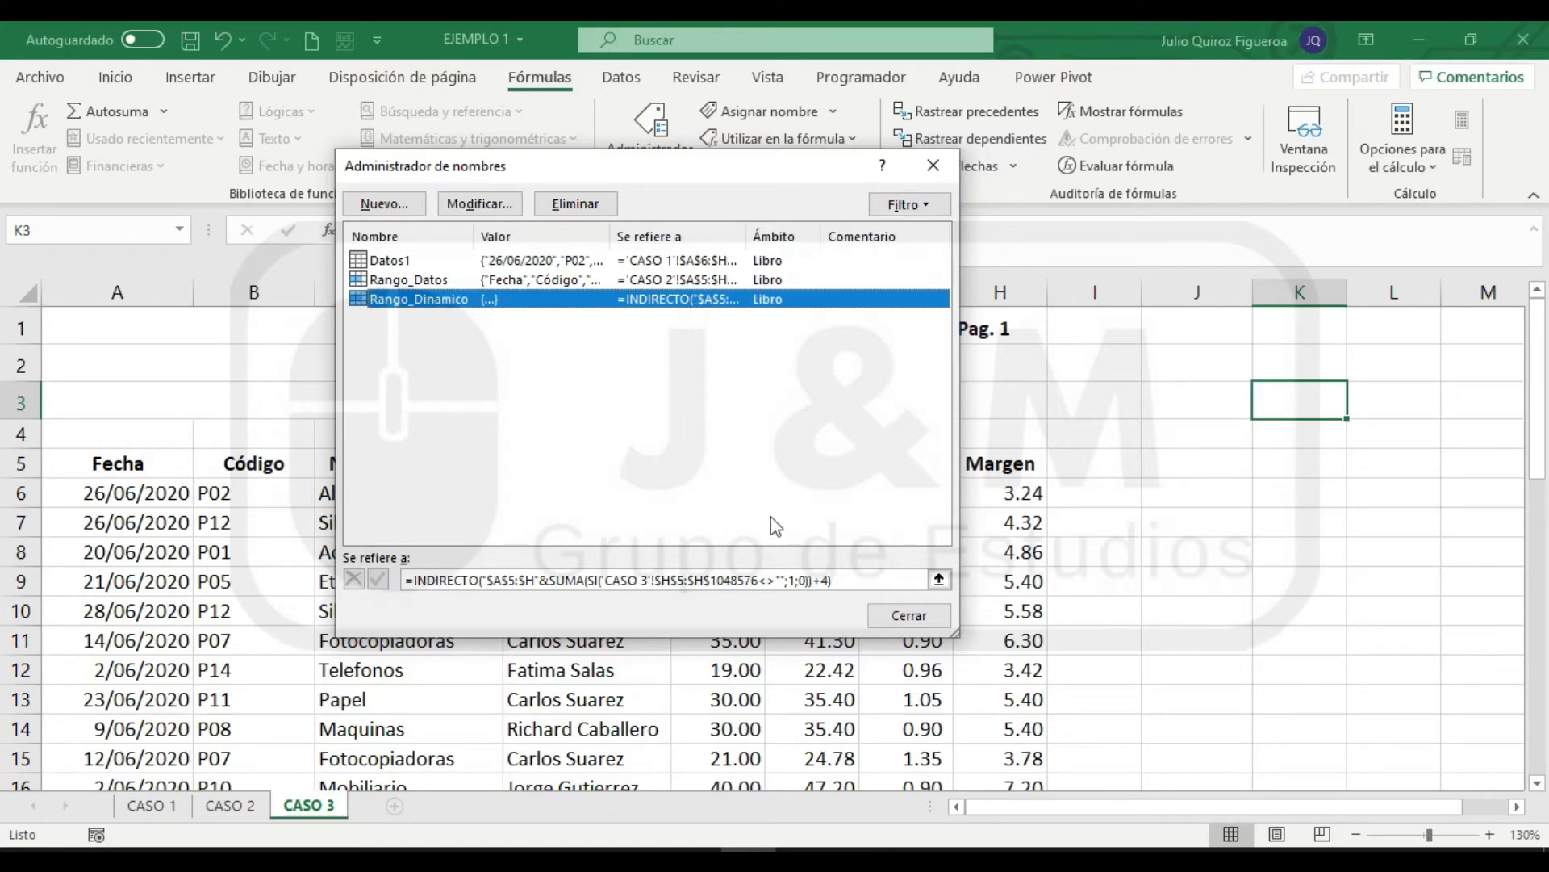
{"action": "left_click", "coordinate": [906, 615]}
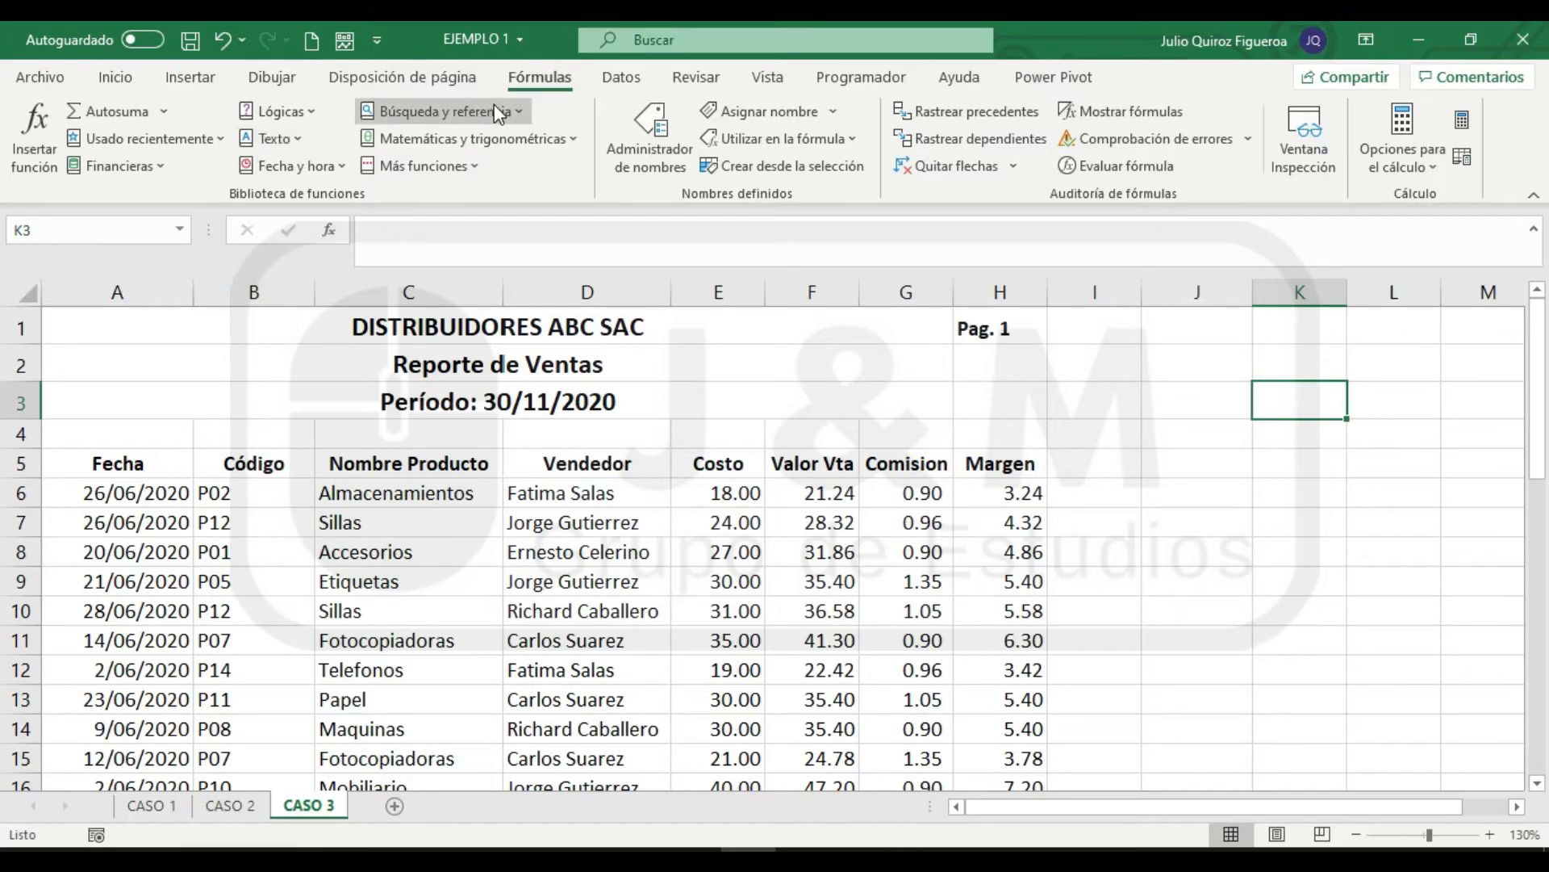
Create a blank query from other sources in the Power Query Editor
{"action": "left_click", "coordinate": [614, 87]}
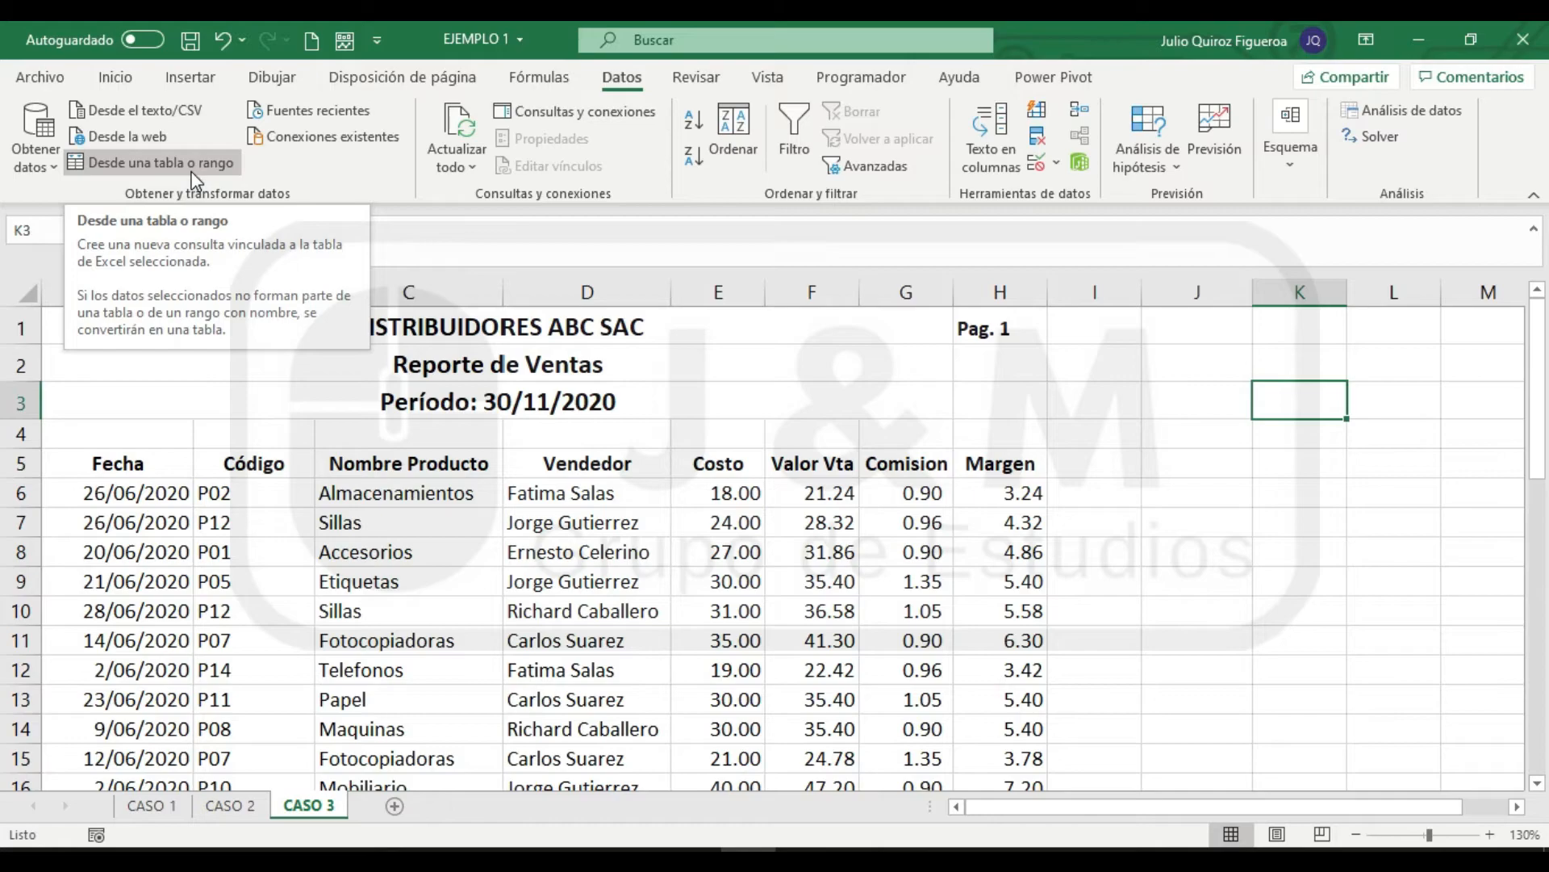
{"action": "left_click", "coordinate": [11, 122]}
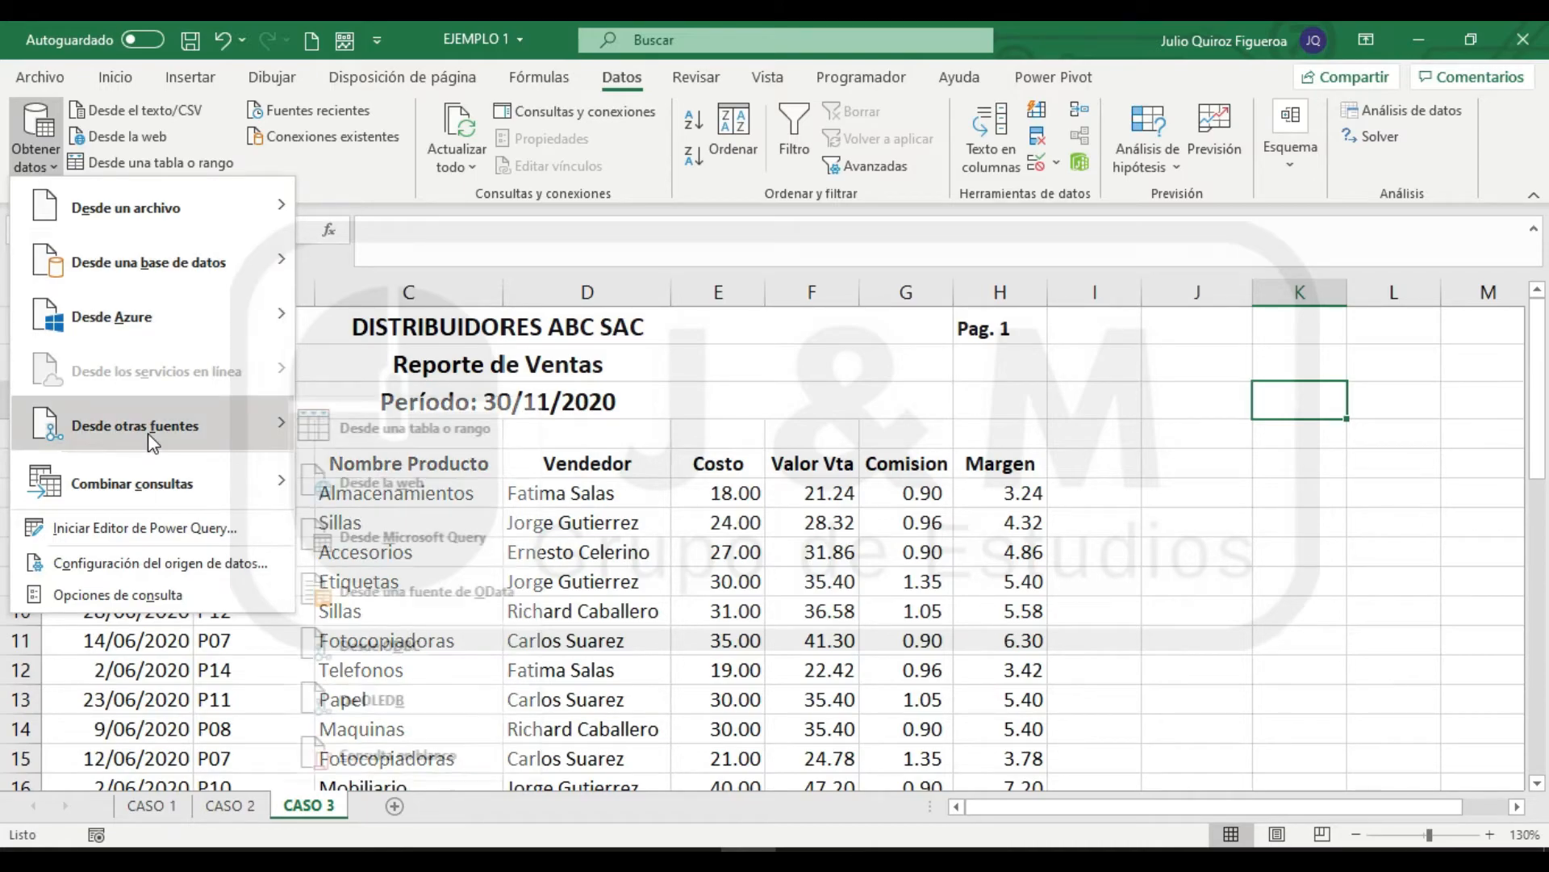
{"action": "mouse_move", "coordinate": [148, 433]}
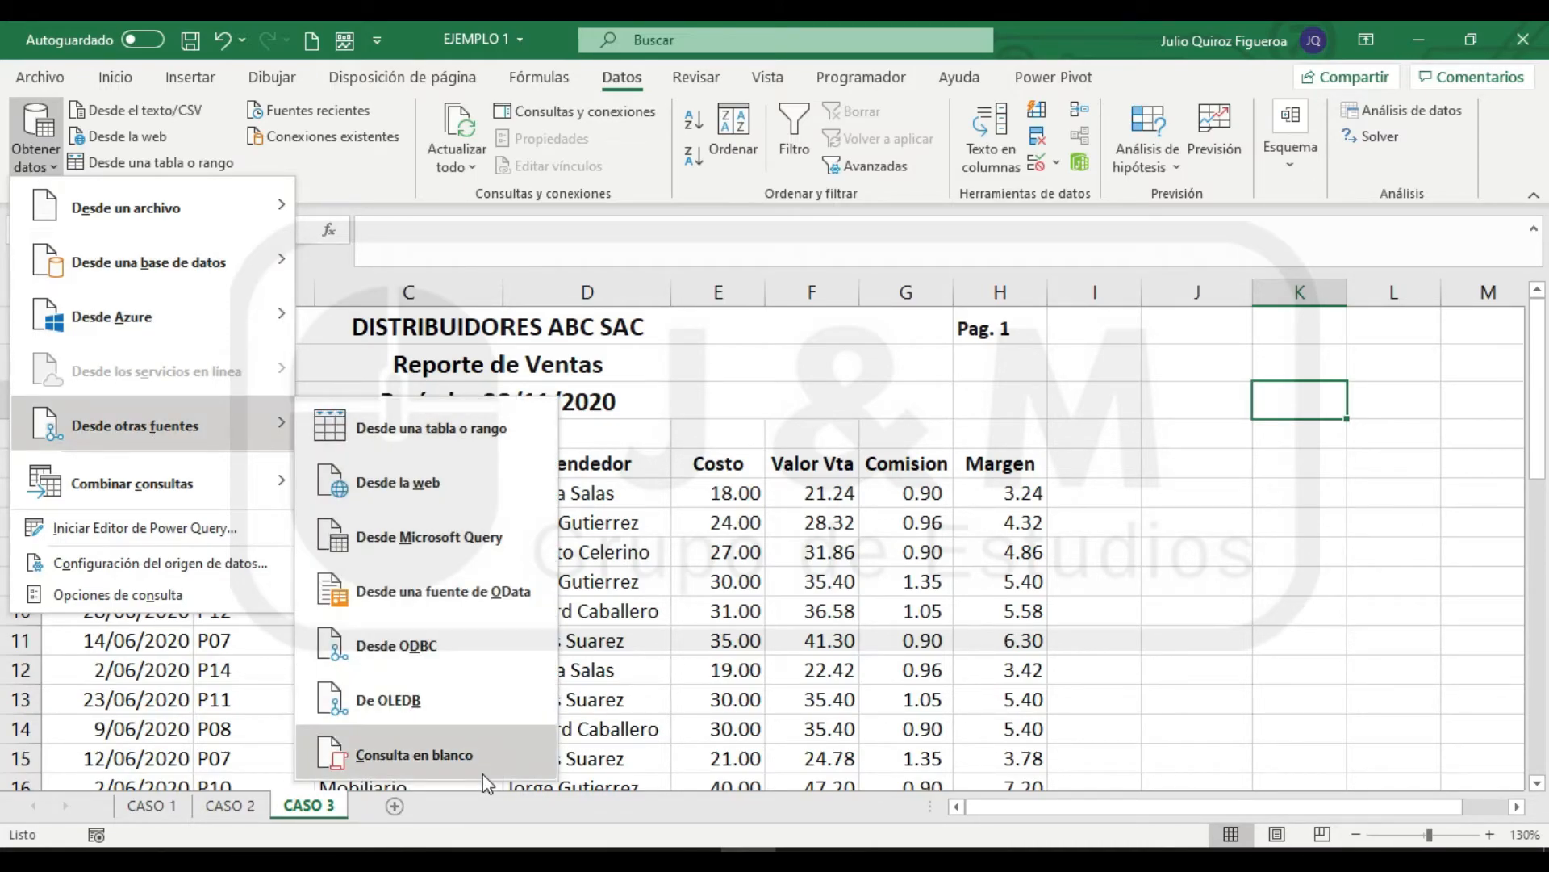
{"action": "left_click", "coordinate": [471, 744]}
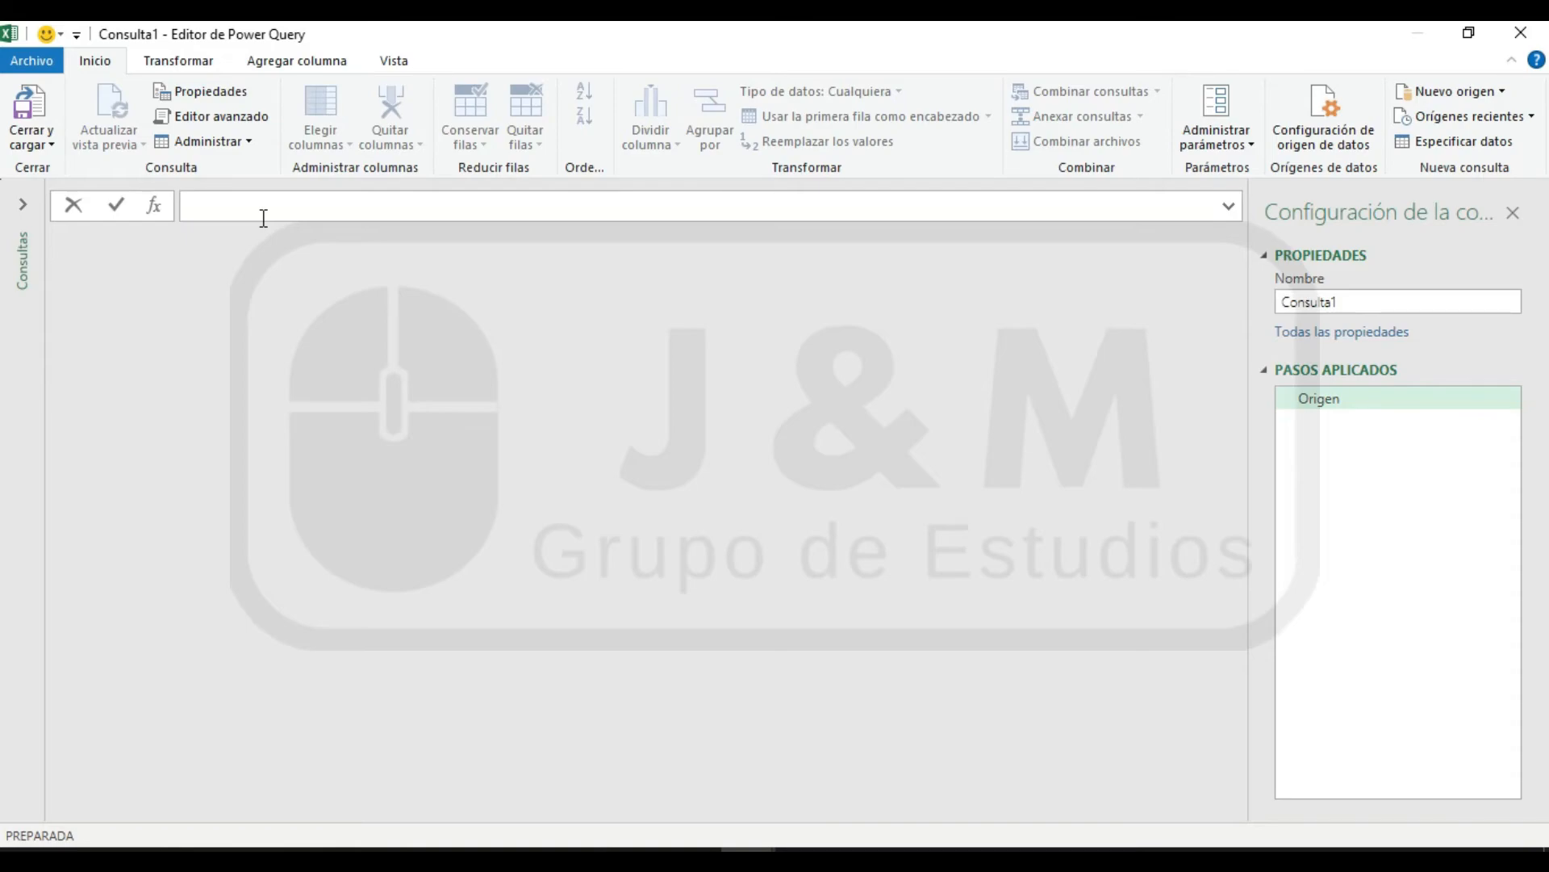
Enter = Excel.CurrentWorkbook() as the formula of the blank query's source step
{"action": "type", "text": "= Excel"}
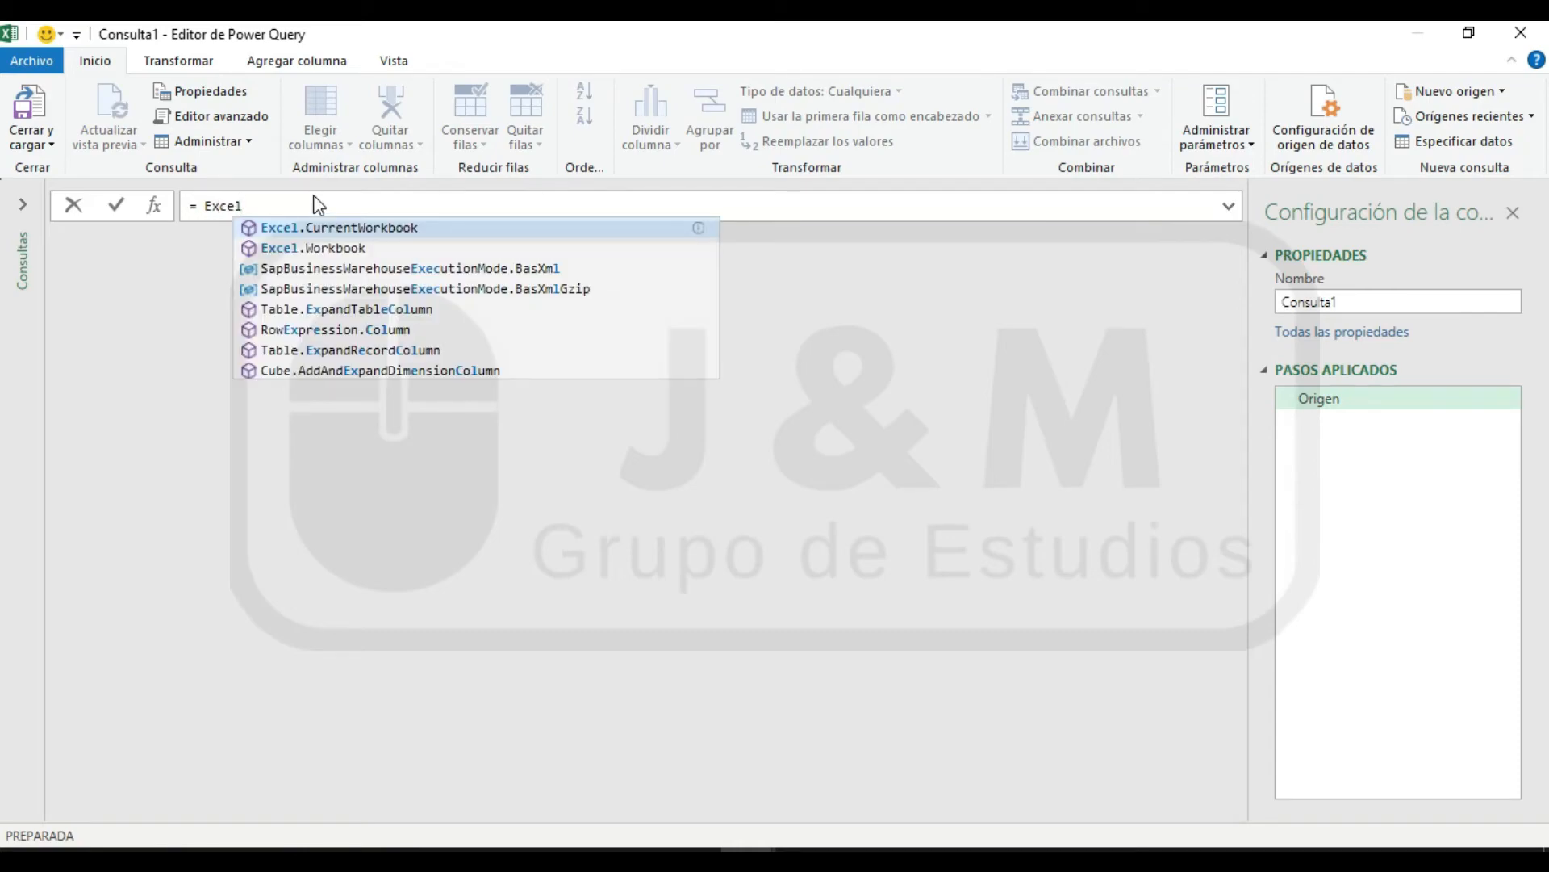
{"action": "type", "text": ".currentwo"}
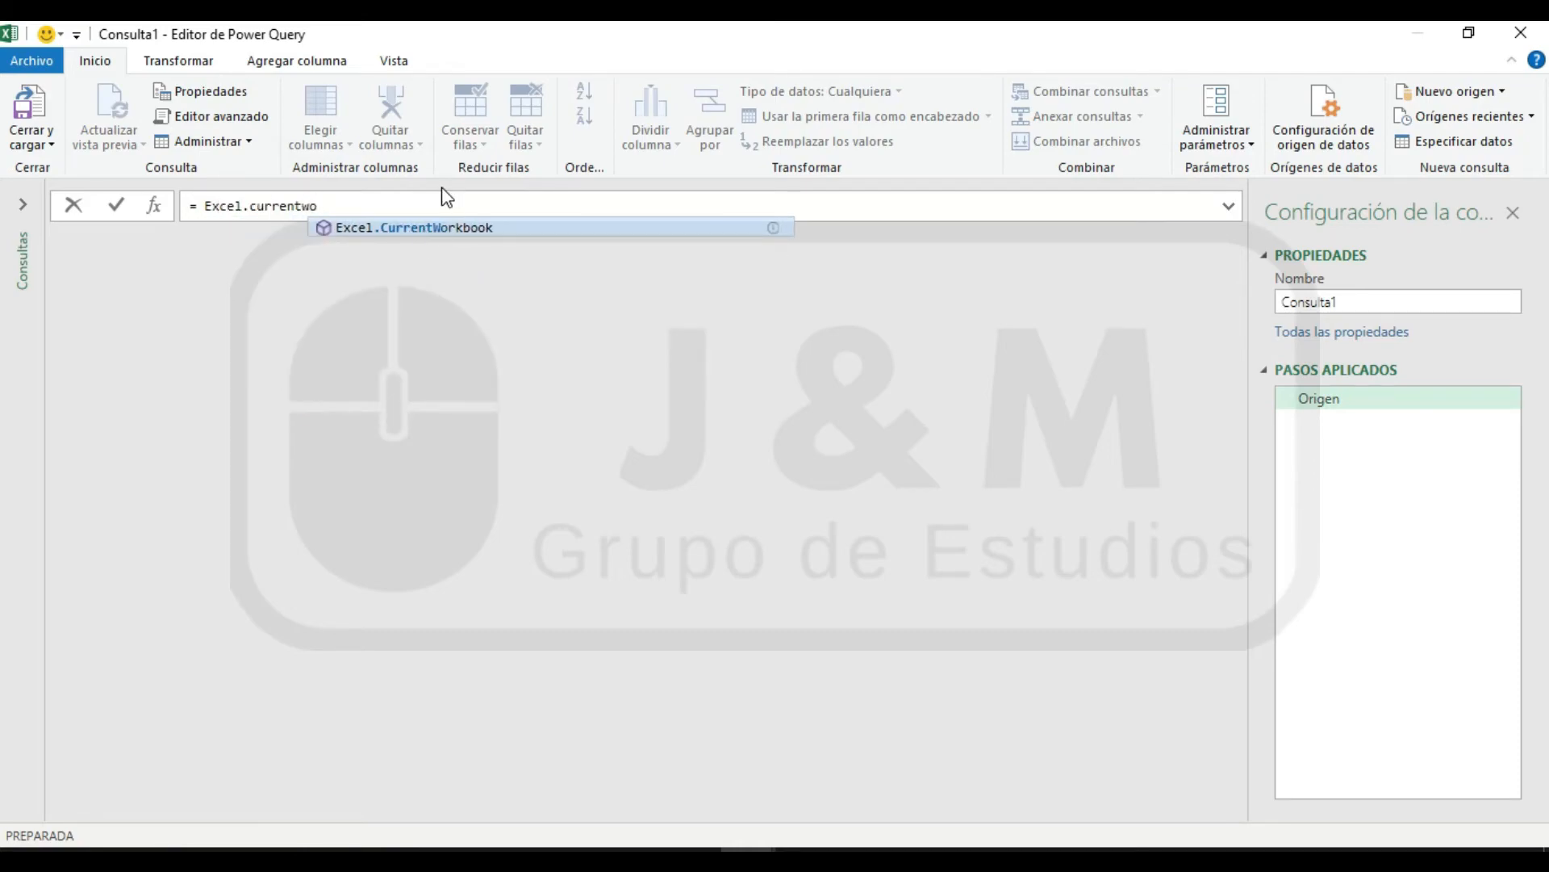
{"action": "type", "text": "rkboo"}
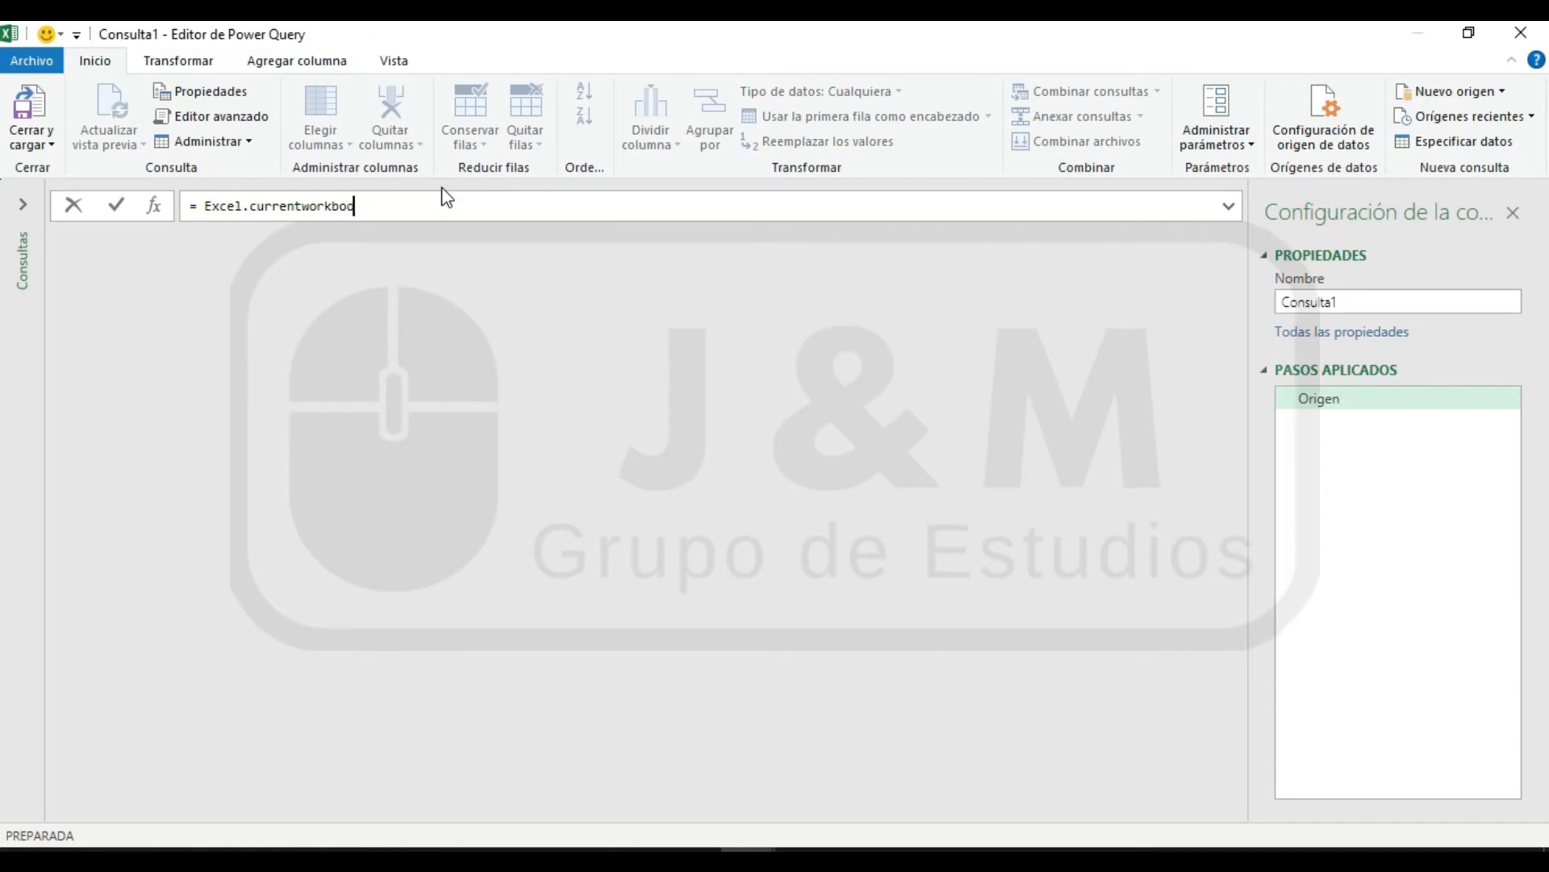
{"action": "type", "text": "k()"}
{"action": "key", "text": "Return"}
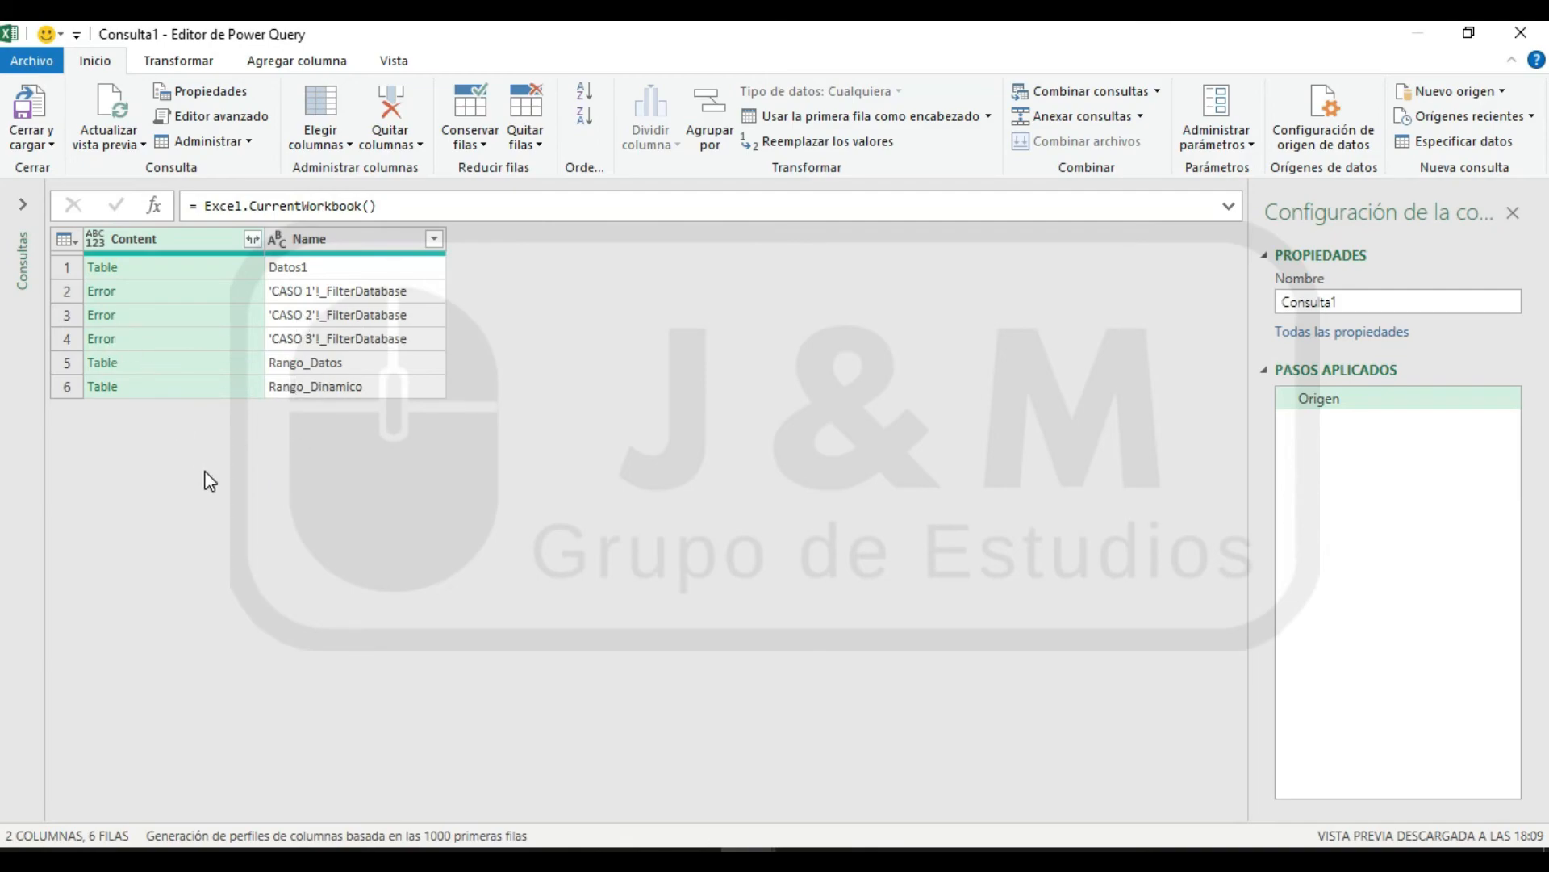
Filter the Name column so that only the Rango_Dinamico row is kept
{"action": "left_click", "coordinate": [323, 238]}
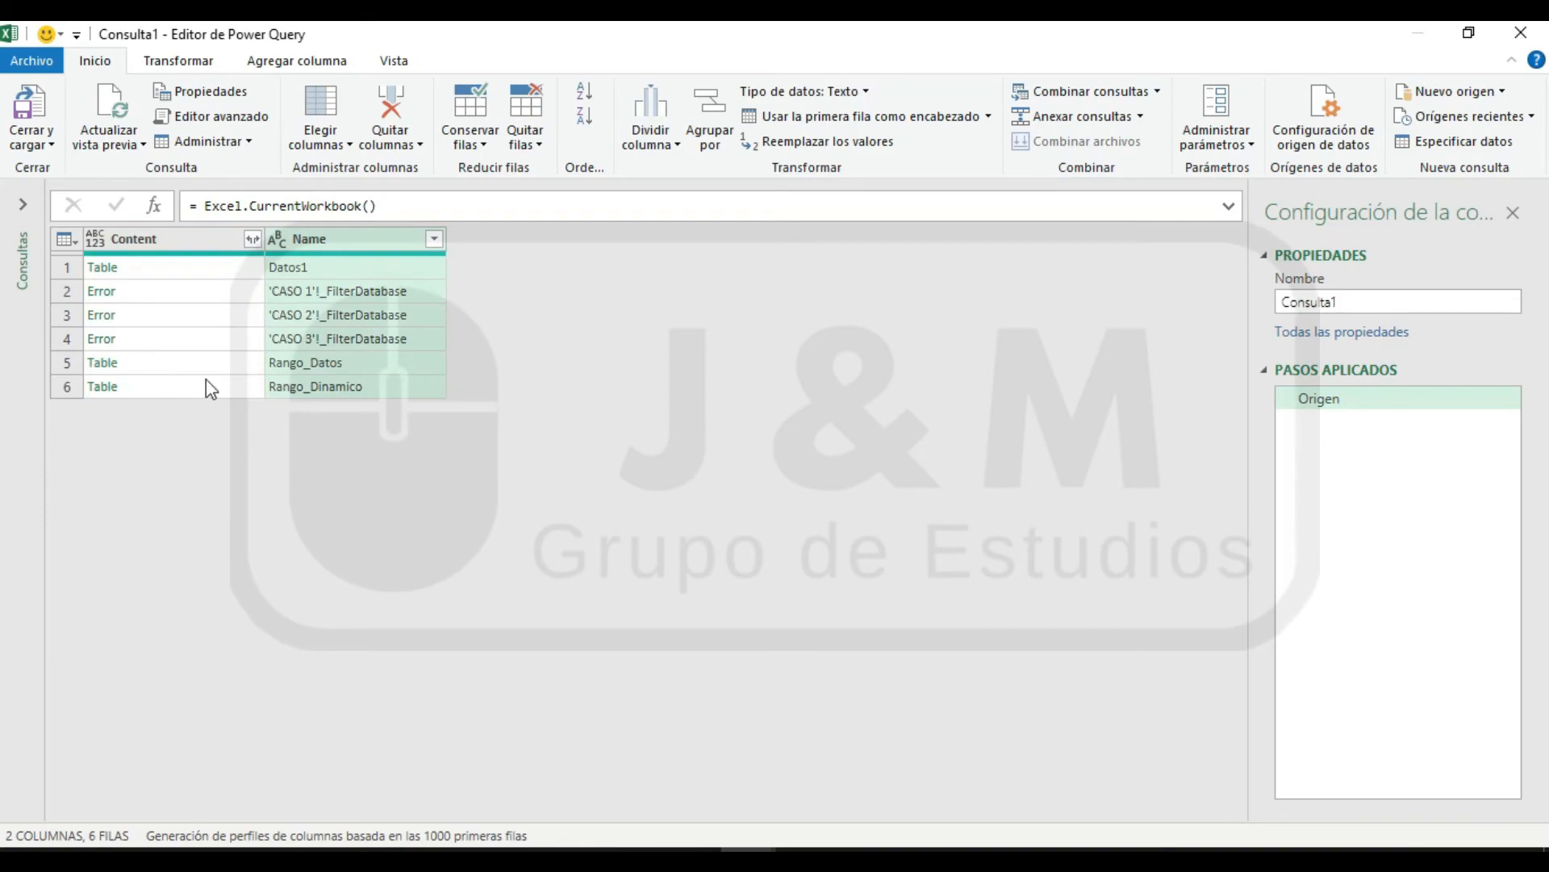
{"action": "left_click", "coordinate": [436, 244]}
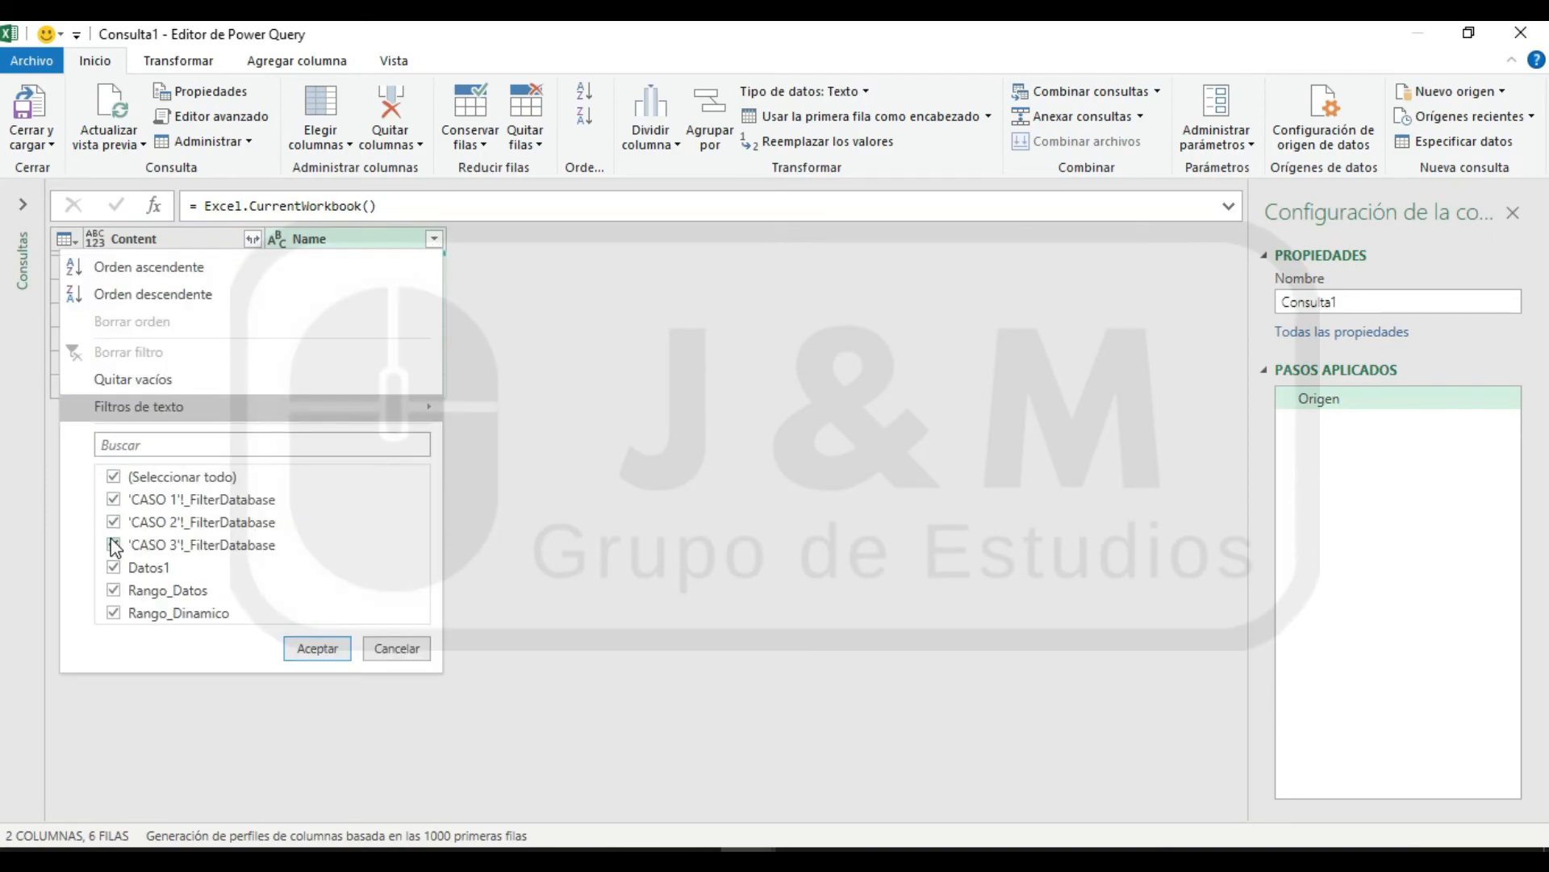
{"action": "left_click", "coordinate": [116, 478]}
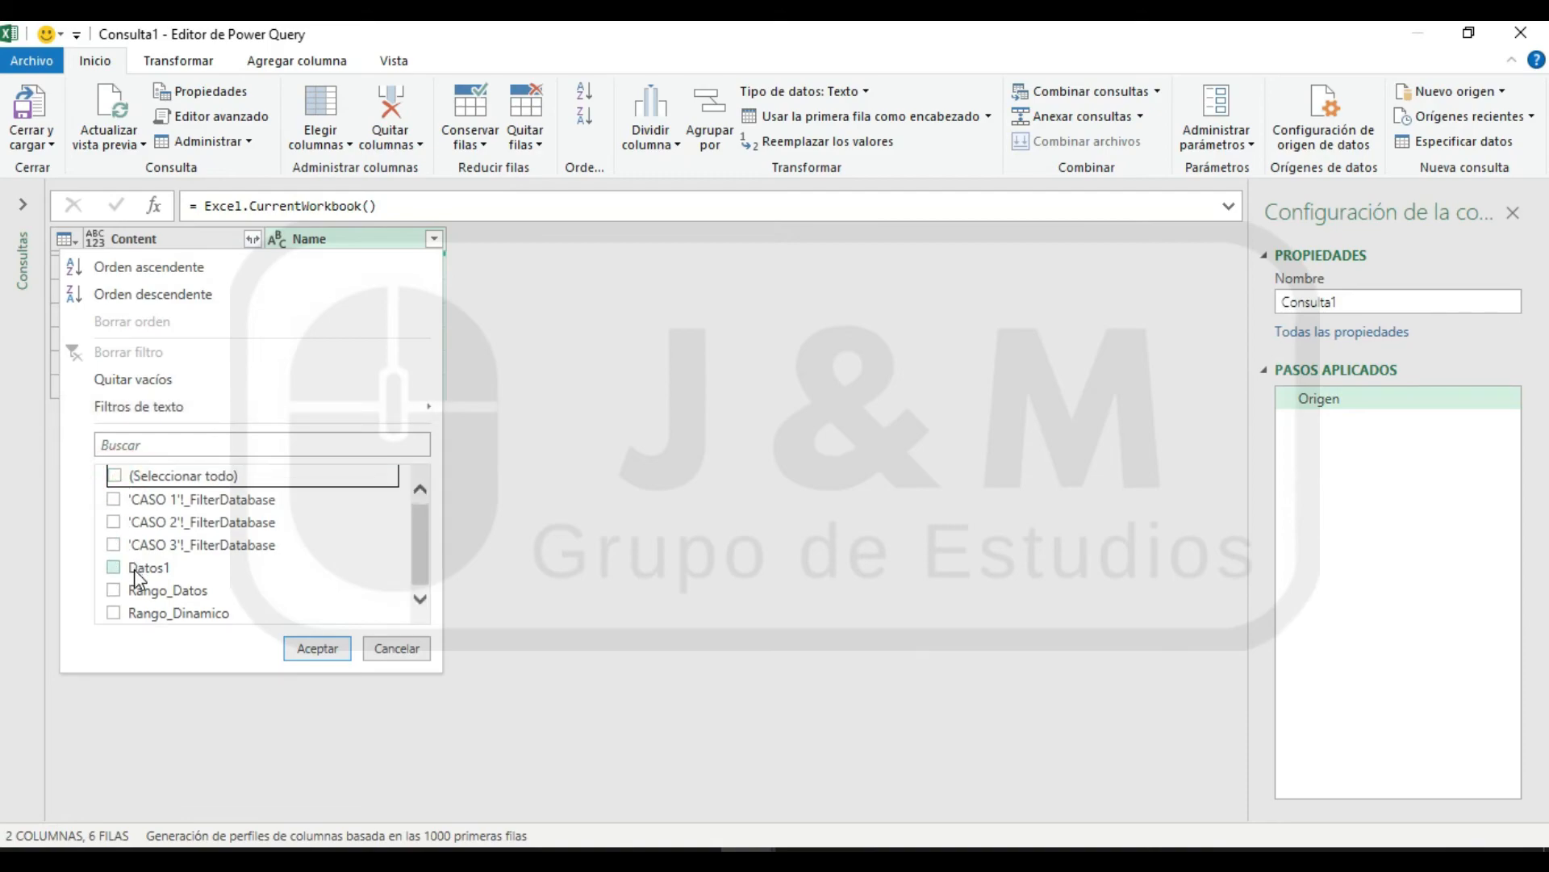
{"action": "left_click", "coordinate": [113, 612]}
{"action": "left_click", "coordinate": [330, 648]}
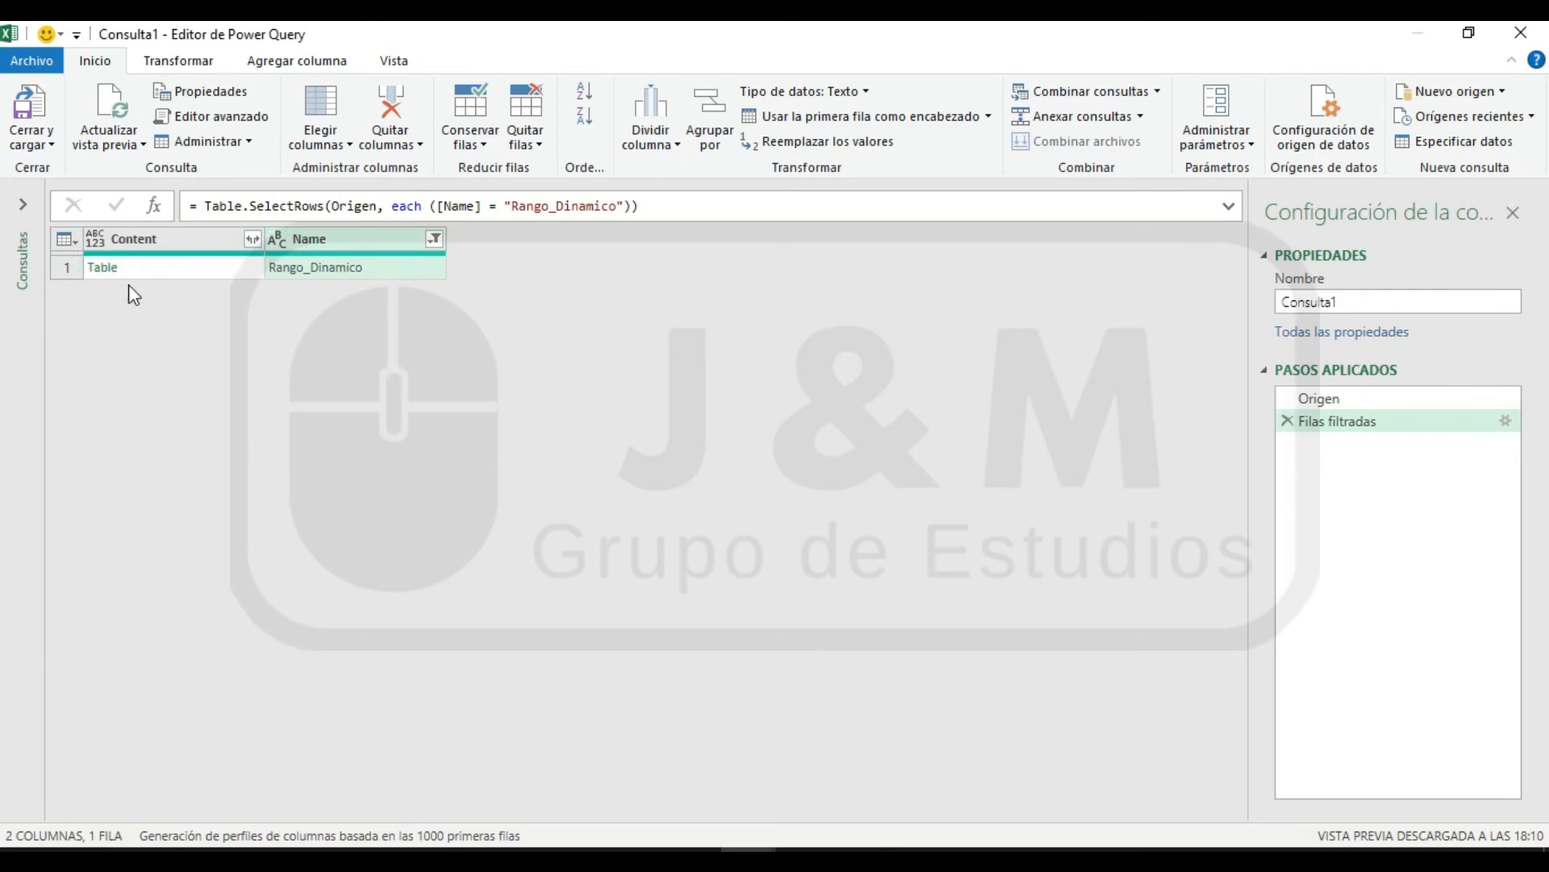
{"action": "left_click", "coordinate": [434, 240]}
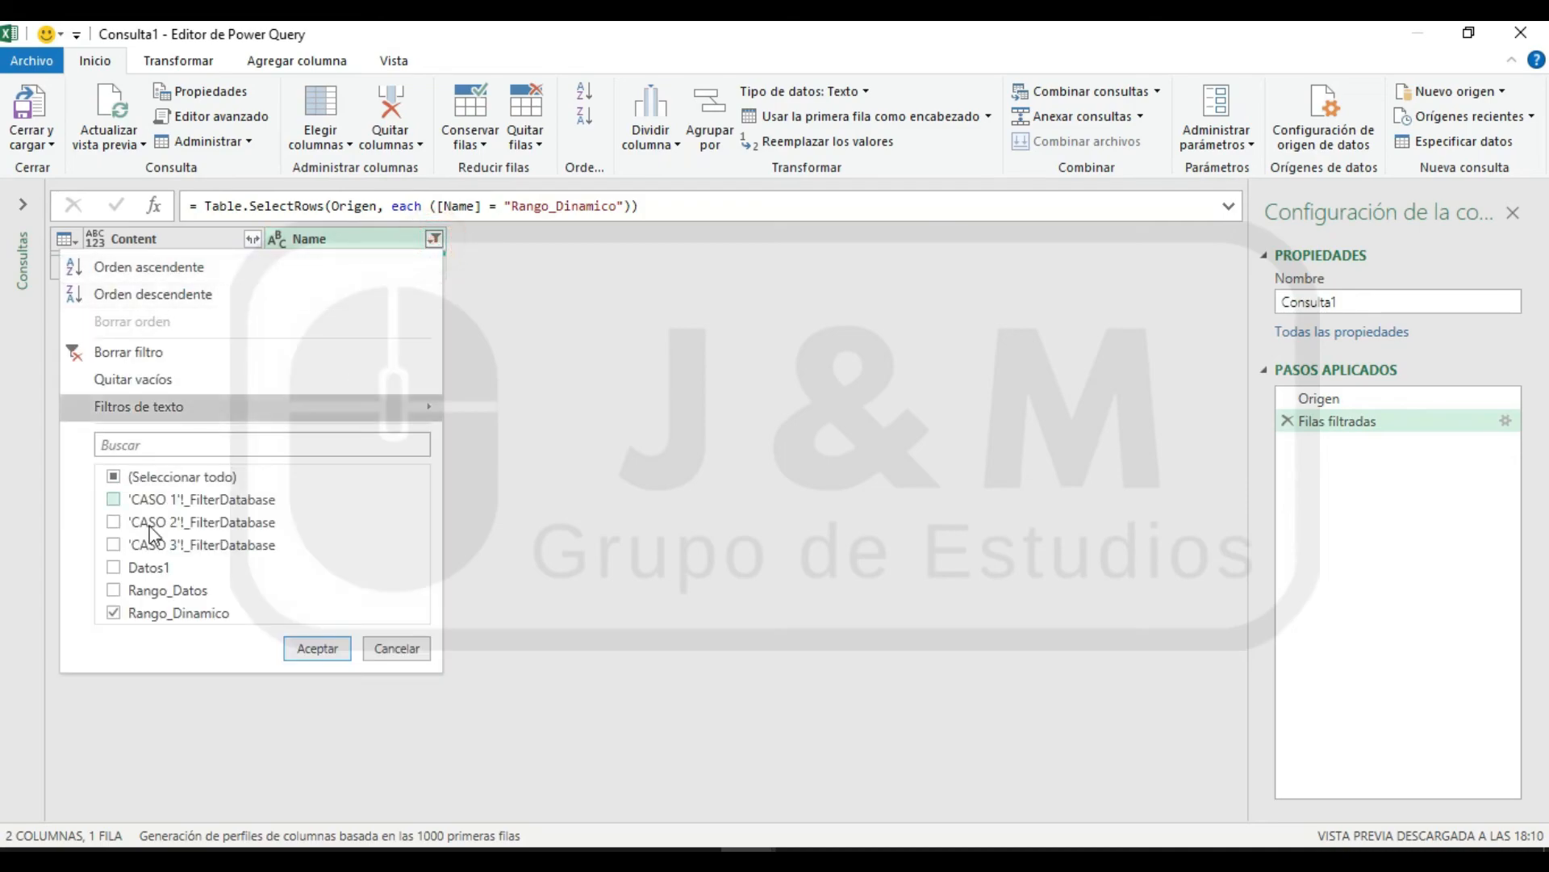
{"action": "left_click", "coordinate": [342, 656]}
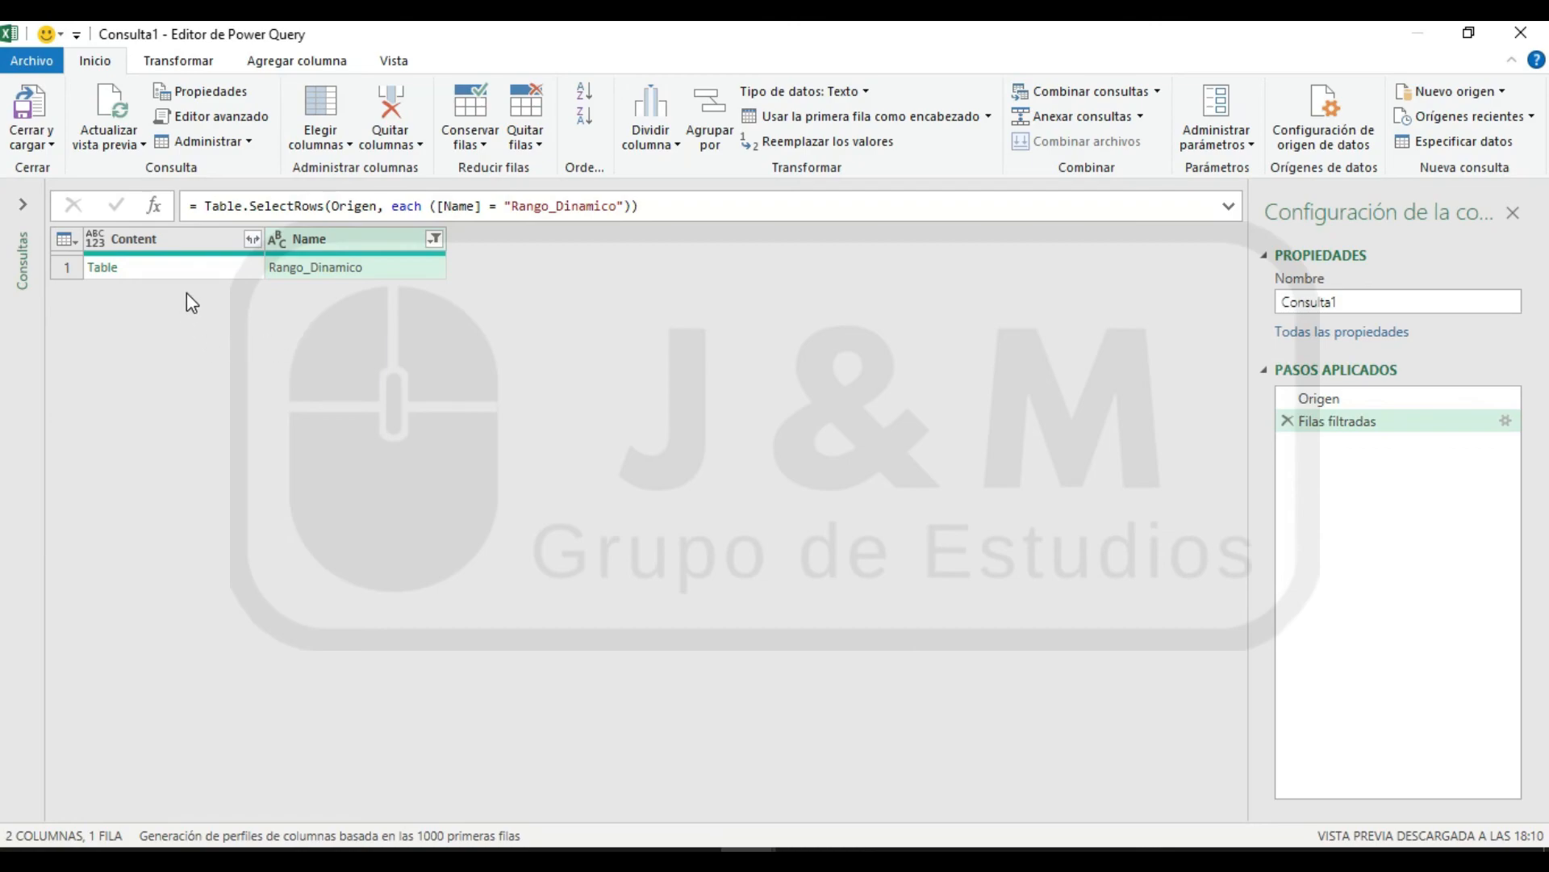
Expand all columns of the Content table without using the original column name as prefix
{"action": "left_click", "coordinate": [253, 240]}
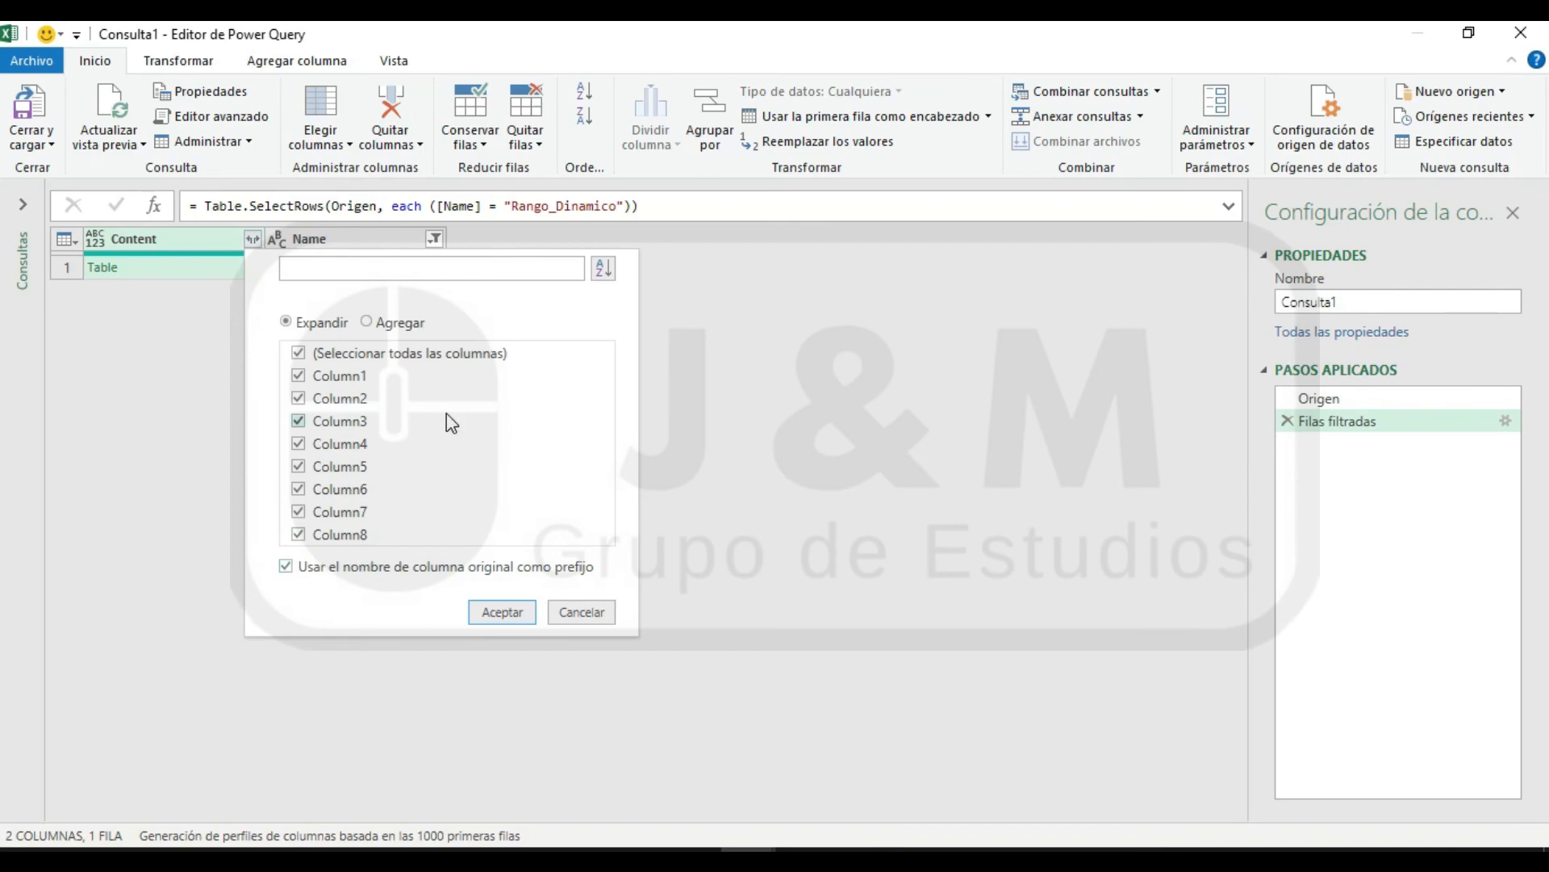
{"action": "left_click", "coordinate": [287, 567]}
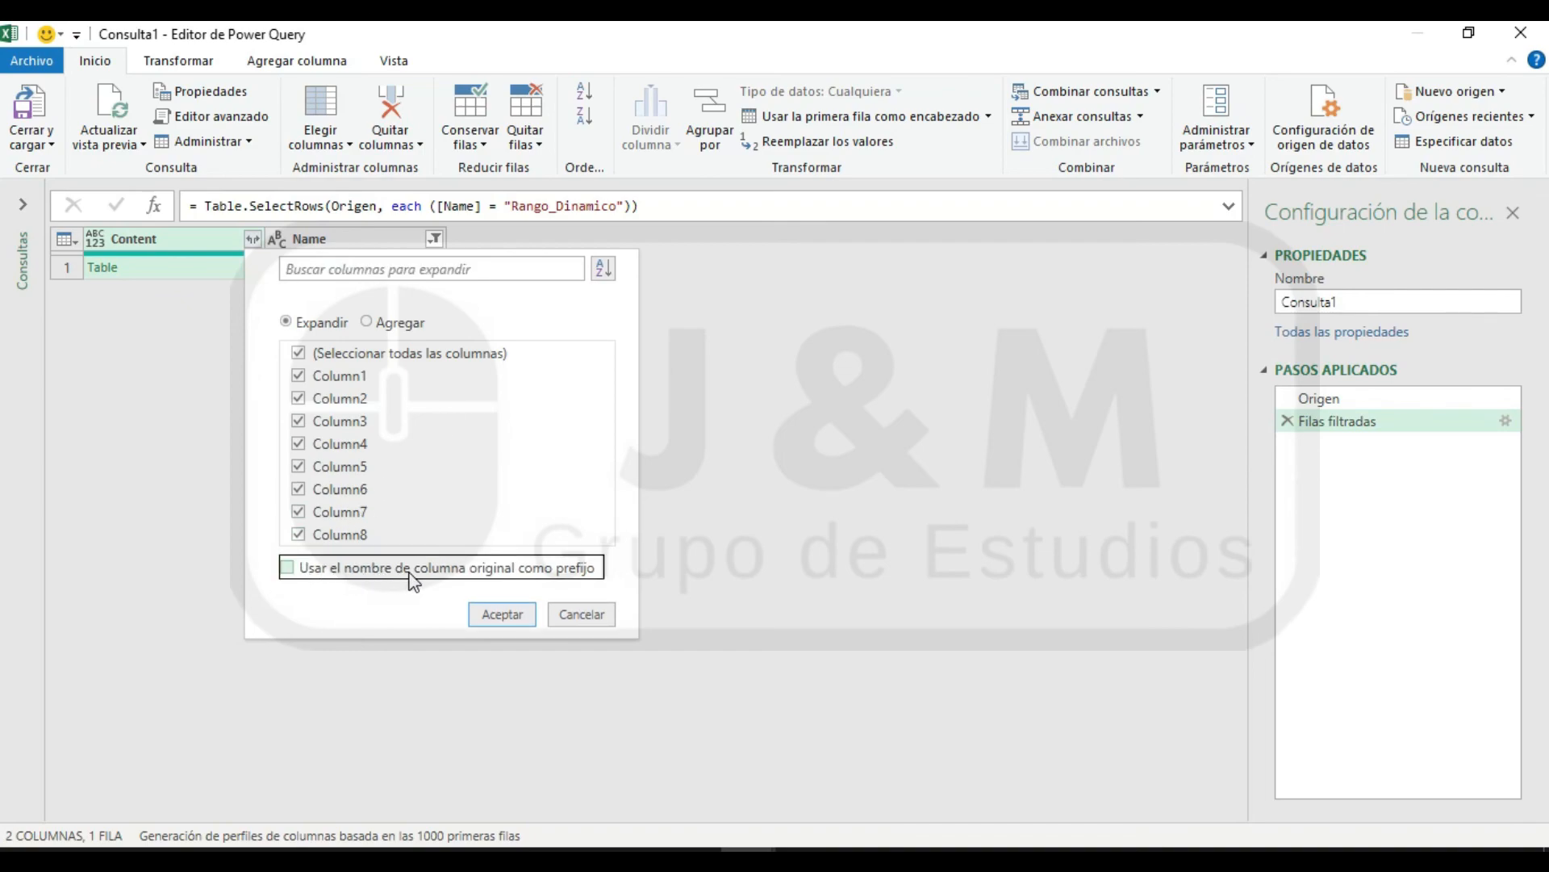
{"action": "left_click", "coordinate": [493, 624]}
{"action": "left_click_drag", "start_coordinate": [684, 811], "coordinate": [565, 775]}
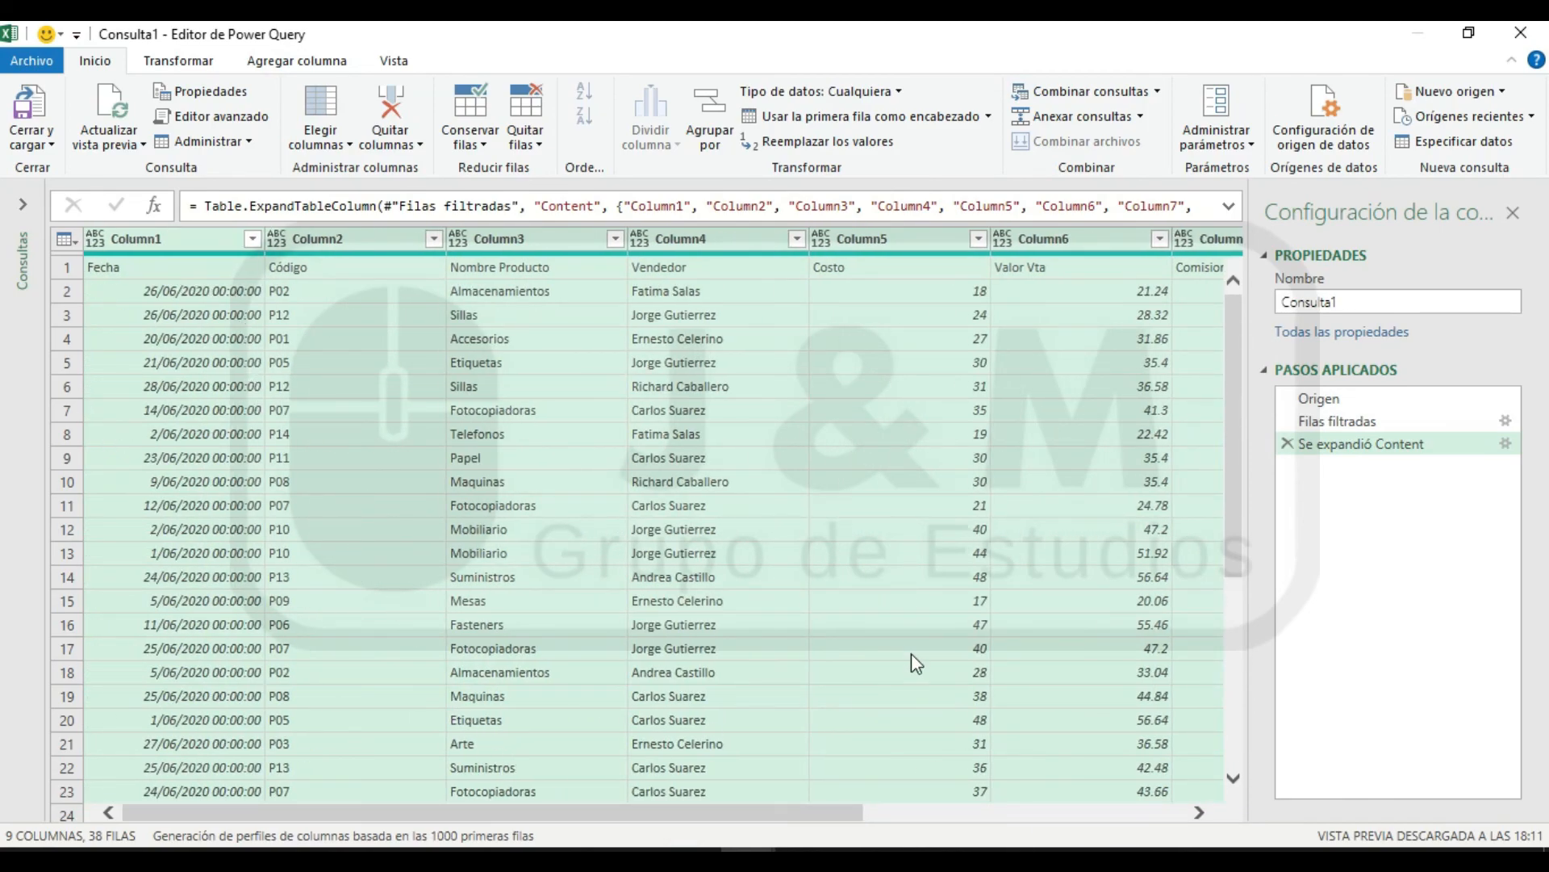